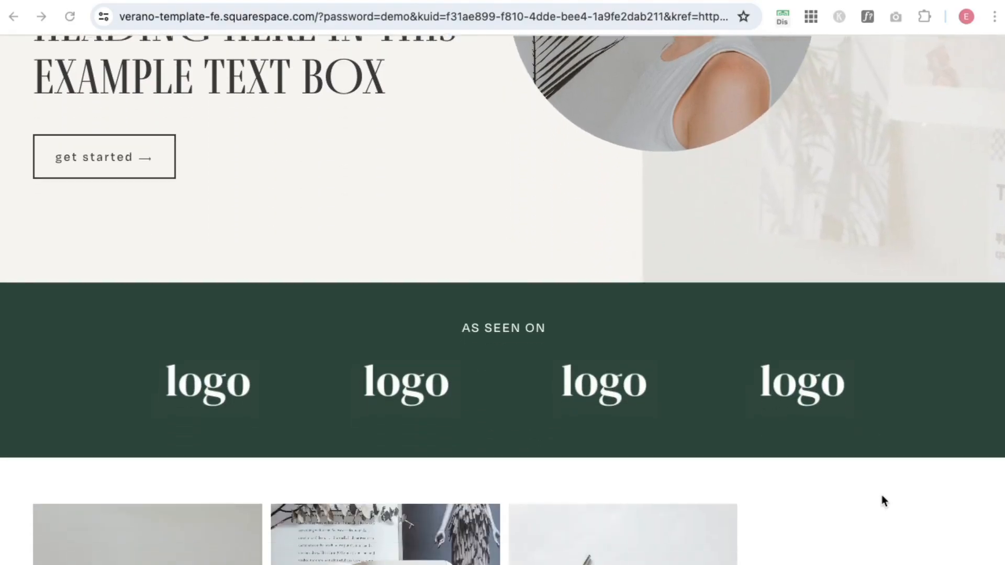
scroll(882, 496, "down", 3)
scroll(882, 495, "down", 4)
scroll(882, 495, "down", 2)
scroll(882, 495, "down", 4)
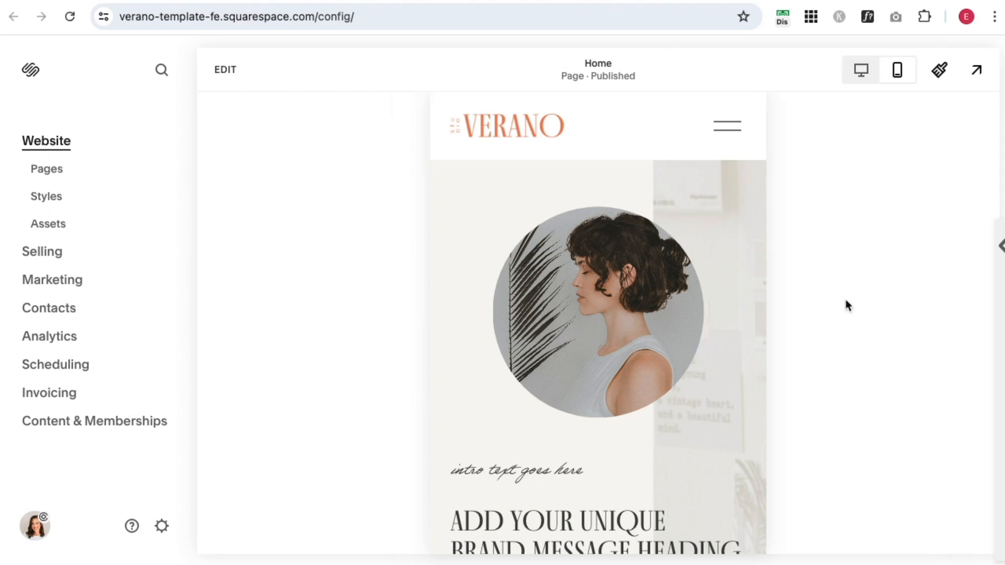
scroll(876, 377, "down", 2)
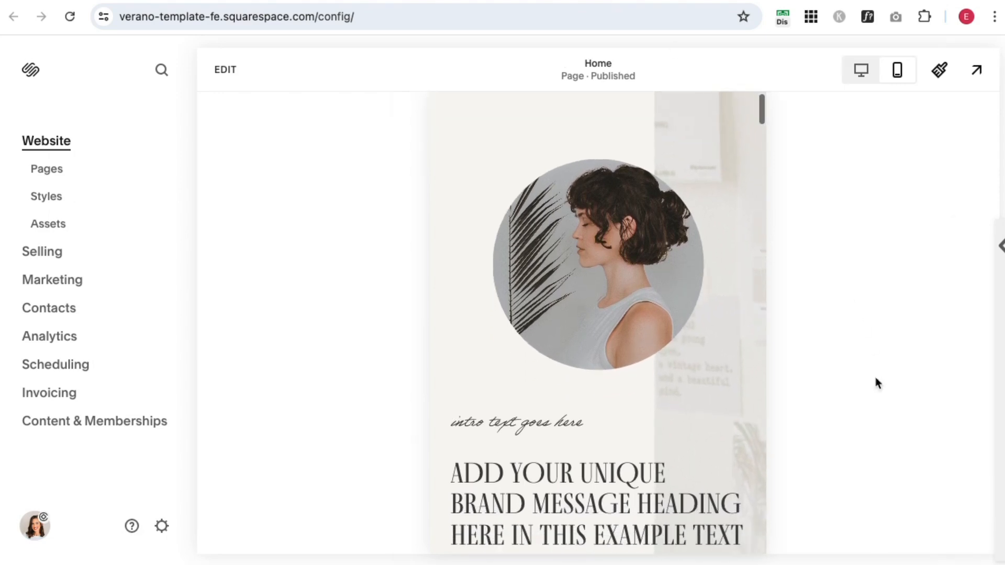
scroll(876, 377, "down", 2)
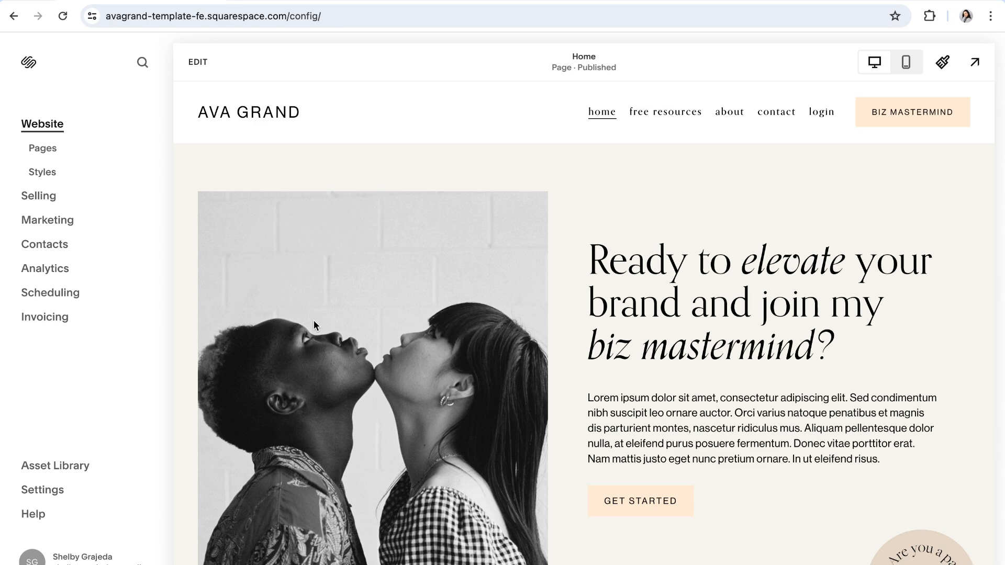
- Preview the Ava Grand home page at phone width, briefly checking desktop, and scroll it
left_click(907, 62)
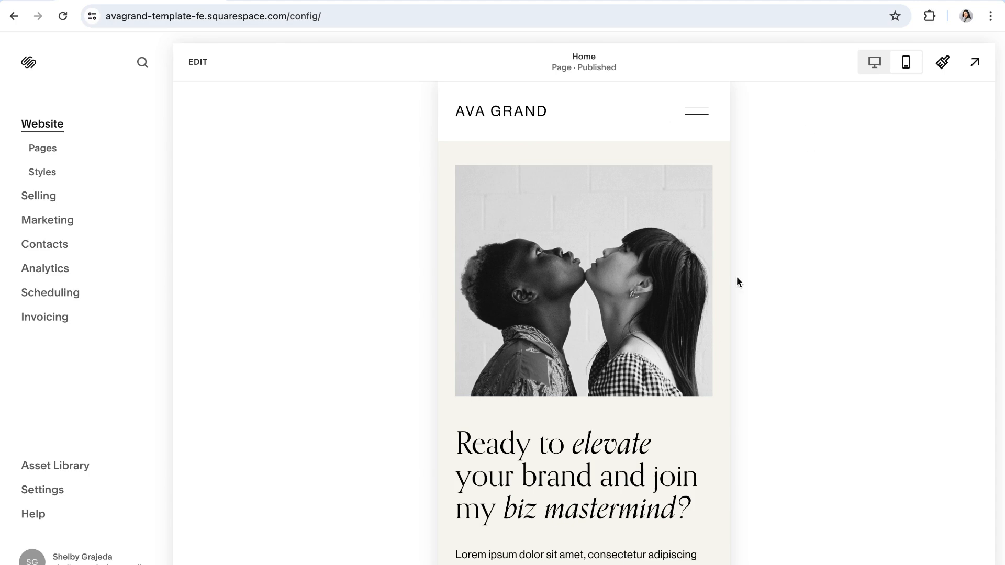
scroll(567, 320, "down", 1)
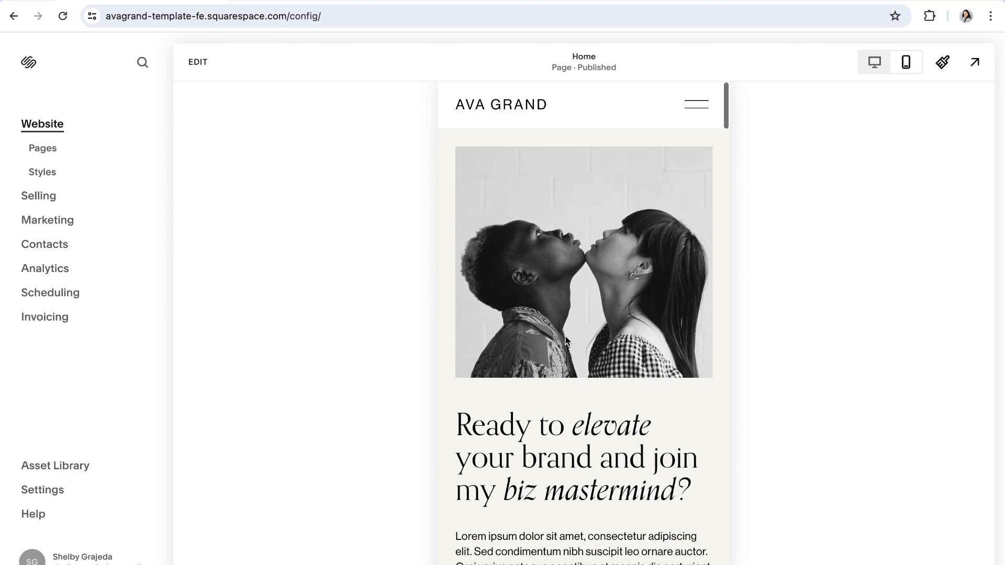
scroll(566, 330, "up", 1)
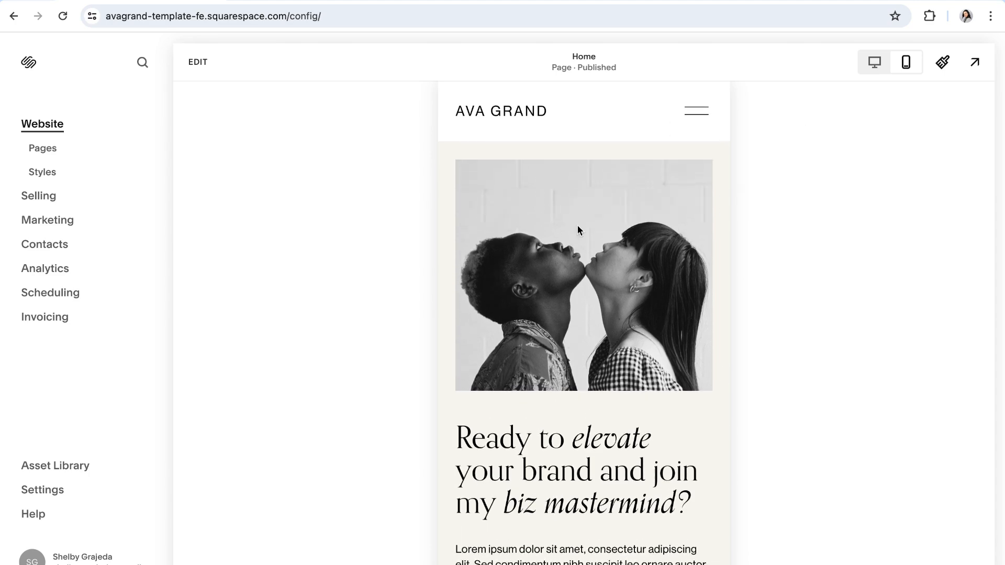
scroll(578, 225, "down", 2)
scroll(574, 393, "down", 3)
scroll(574, 392, "up", 4)
scroll(575, 393, "up", 2)
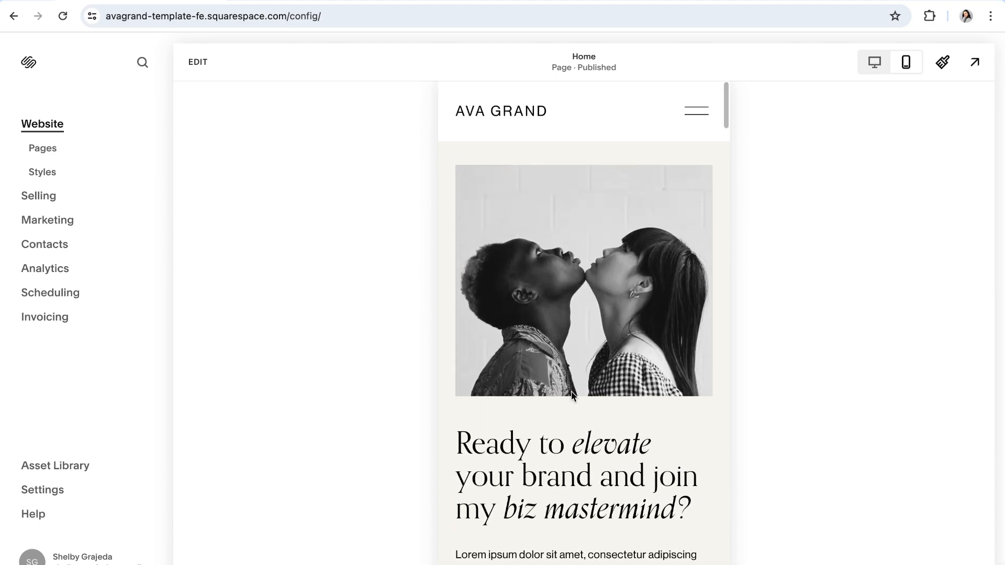
left_click(875, 62)
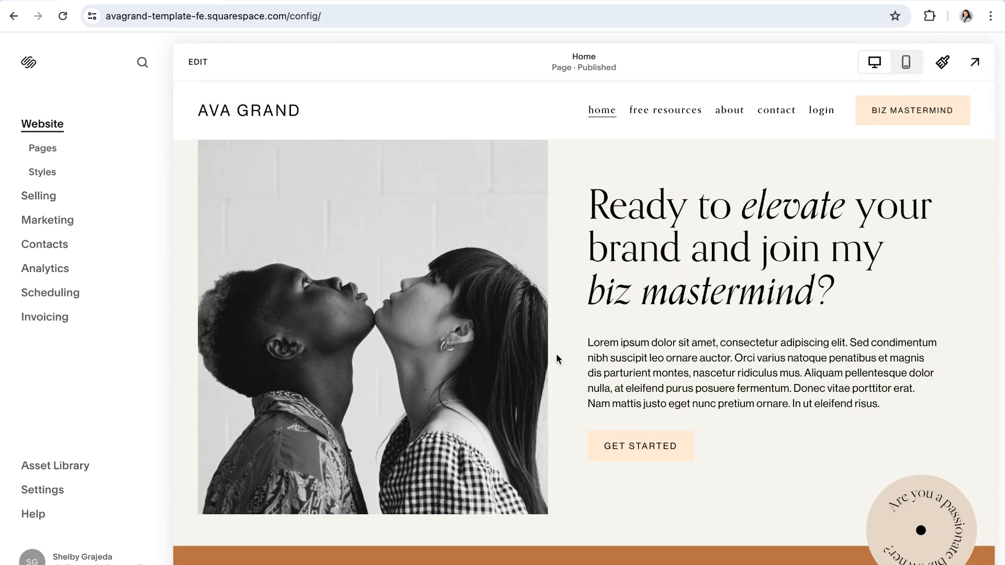
left_click(907, 62)
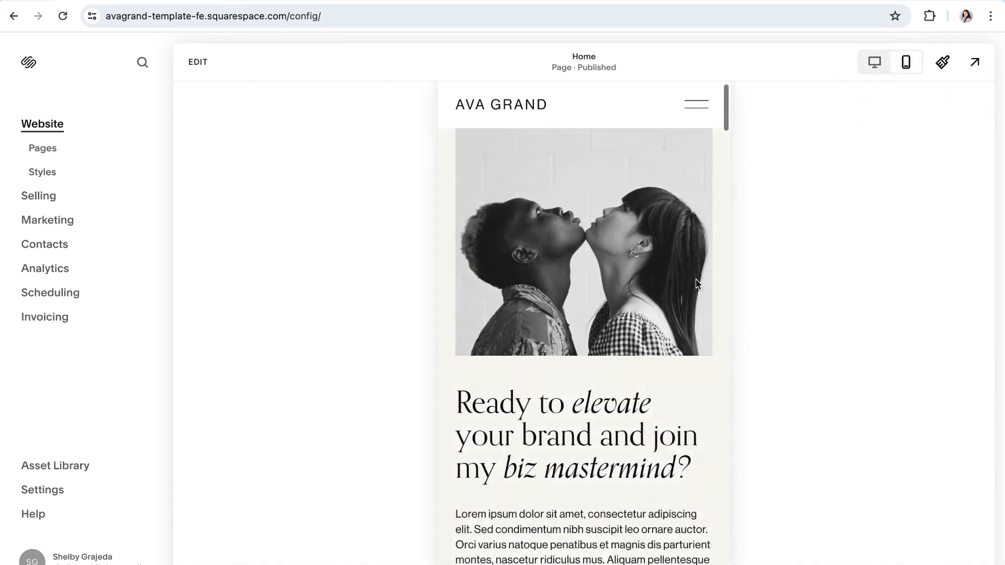
scroll(649, 302, "down", 2)
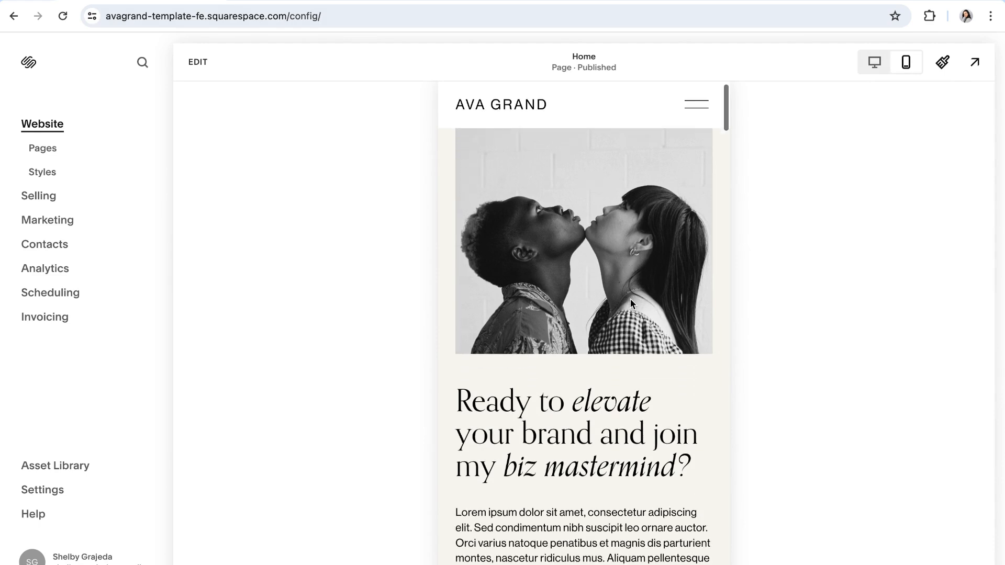
scroll(628, 299, "down", 3)
scroll(627, 300, "down", 3)
scroll(627, 299, "down", 2)
scroll(550, 330, "up", 4)
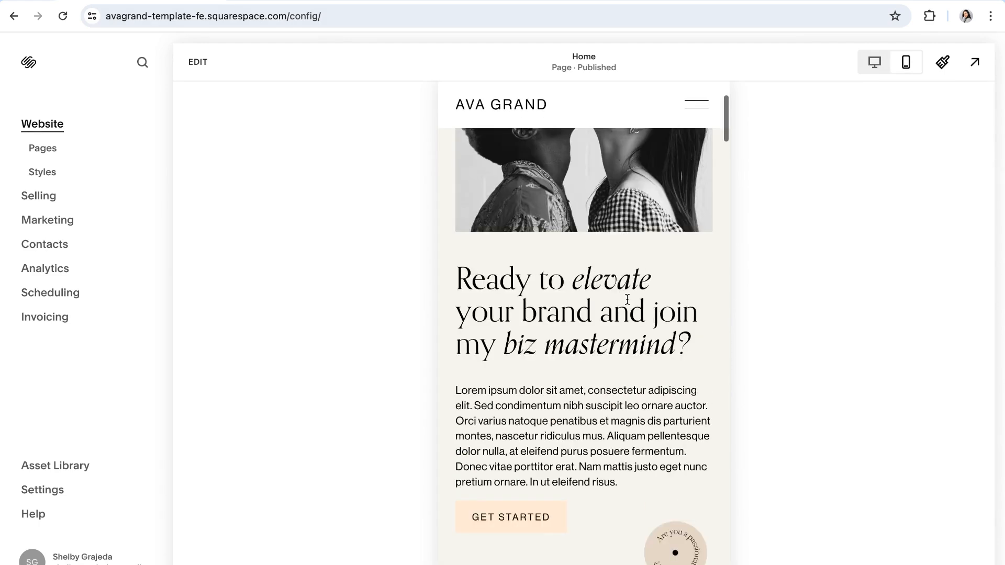
scroll(502, 361, "up", 4)
scroll(571, 349, "down", 3)
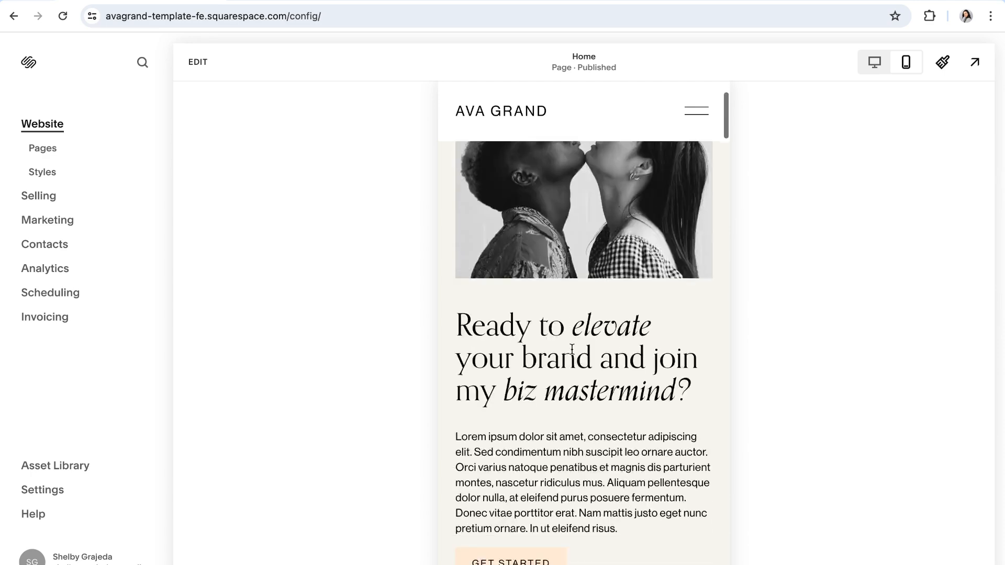
scroll(572, 349, "down", 3)
scroll(572, 349, "down", 3)
scroll(573, 349, "down", 3)
scroll(571, 349, "down", 3)
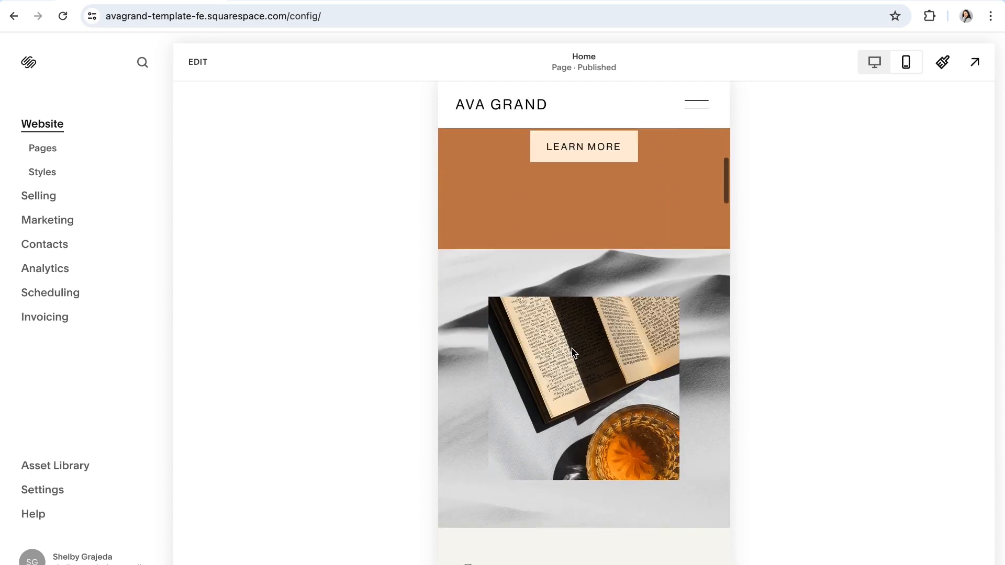
scroll(571, 349, "down", 2)
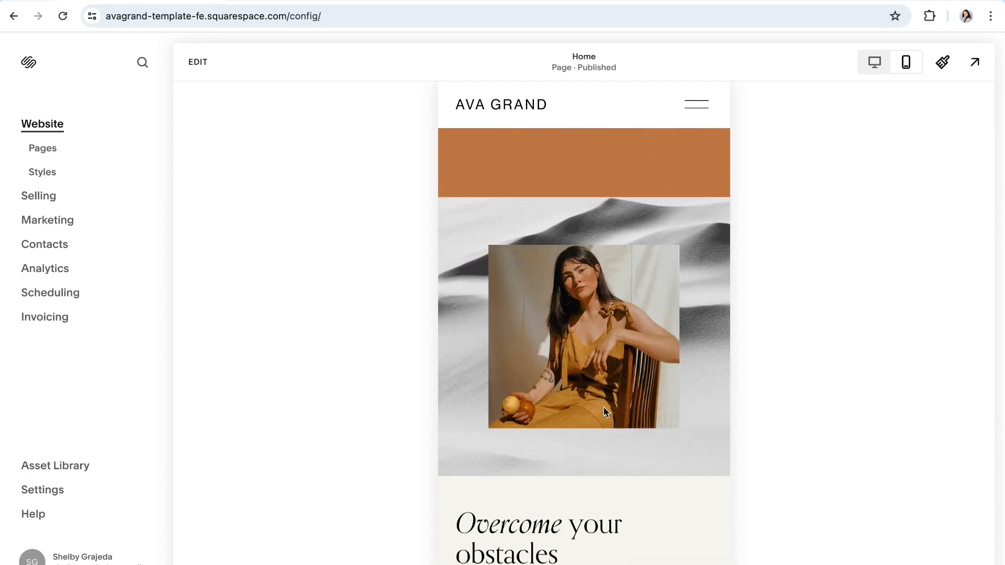
scroll(605, 407, "up", 4)
scroll(607, 408, "up", 3)
scroll(609, 408, "up", 4)
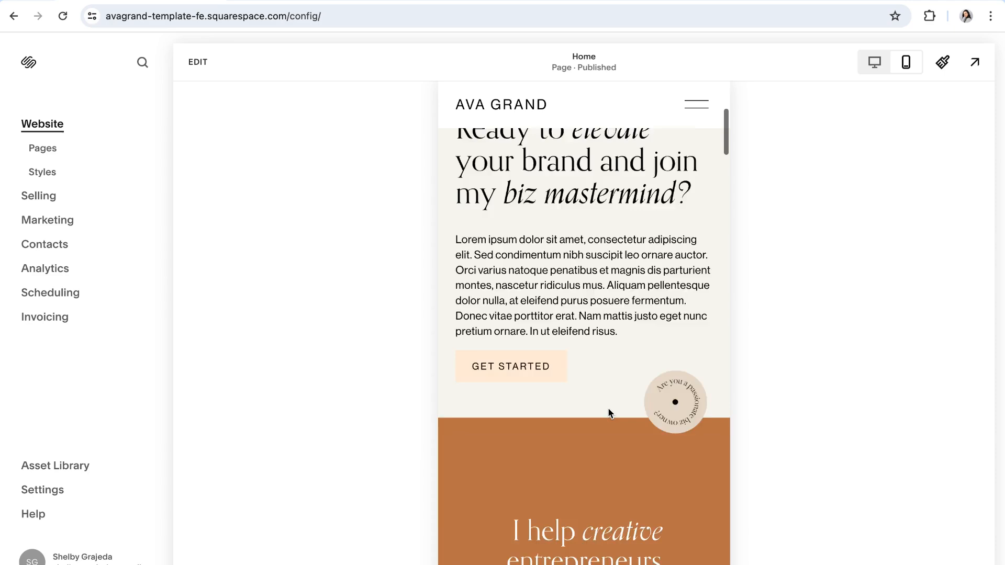
scroll(608, 407, "up", 2)
scroll(608, 407, "up", 3)
scroll(608, 408, "up", 2)
scroll(608, 408, "up", 1)
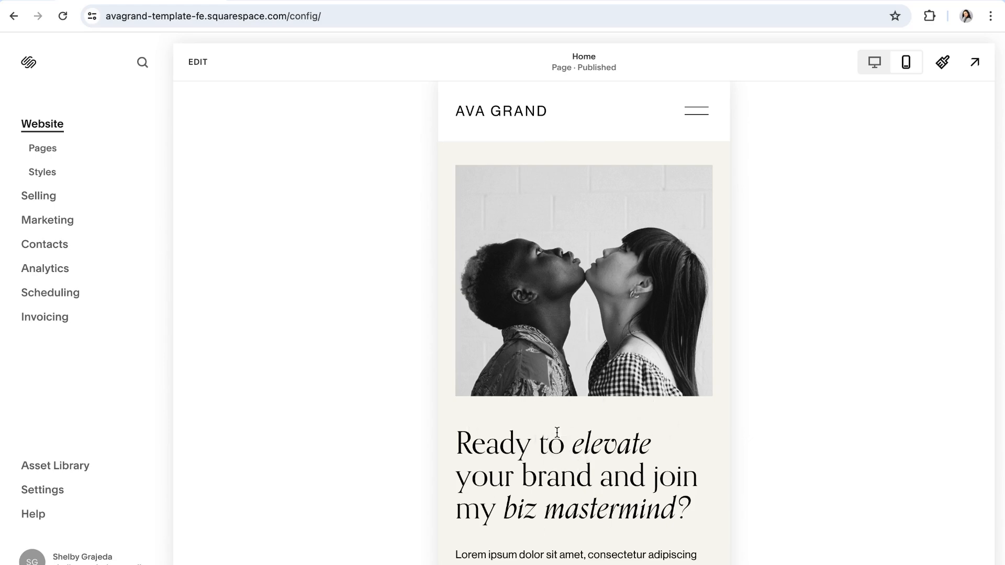
scroll(558, 432, "down", 3)
left_click_drag(692, 430, 457, 361)
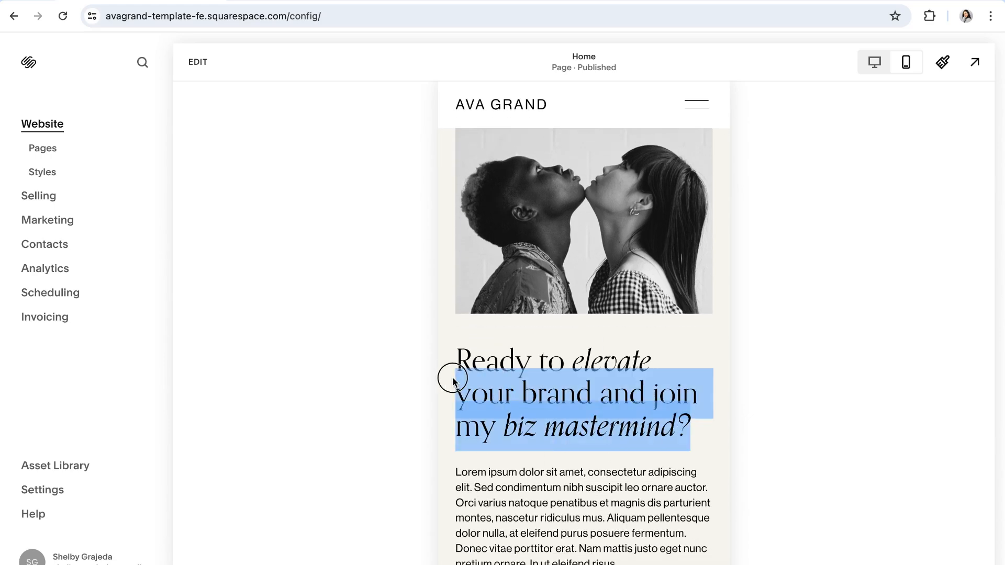
left_click(567, 456)
scroll(567, 456, "down", 4)
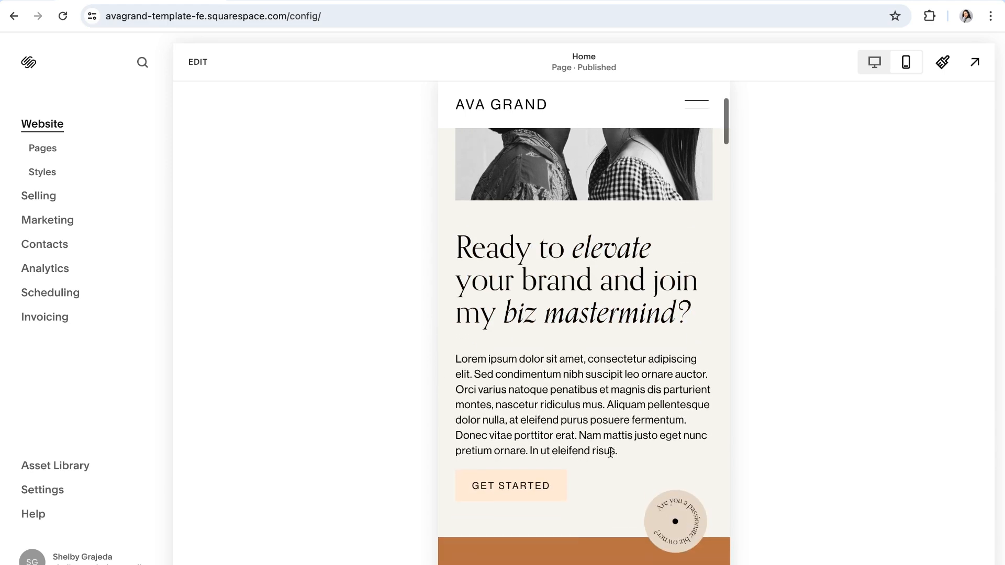
left_click_drag(620, 452, 445, 358)
left_click(503, 336)
scroll(601, 404, "down", 1)
scroll(566, 424, "up", 6)
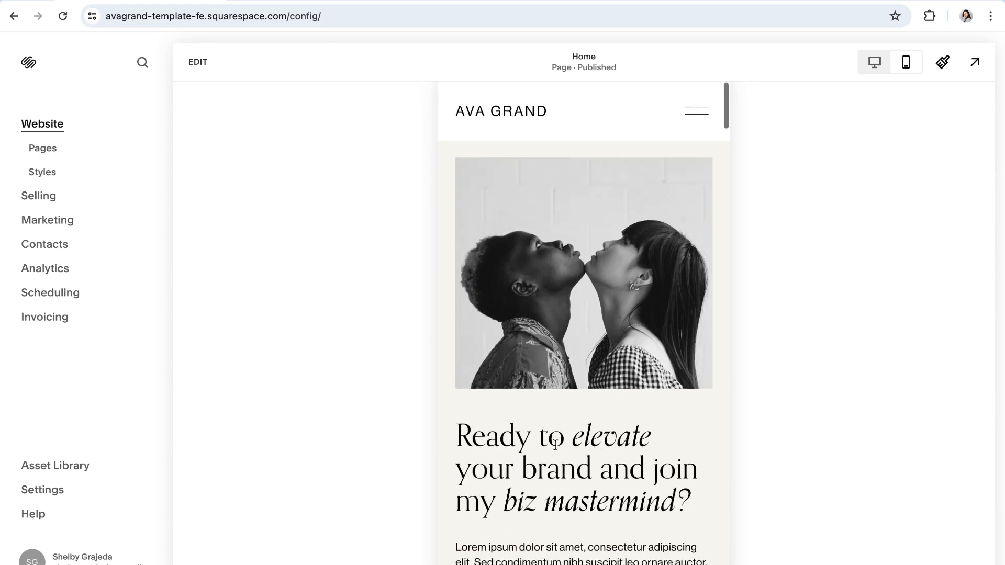
scroll(555, 446, "down", 3)
scroll(556, 445, "down", 2)
scroll(557, 451, "down", 1)
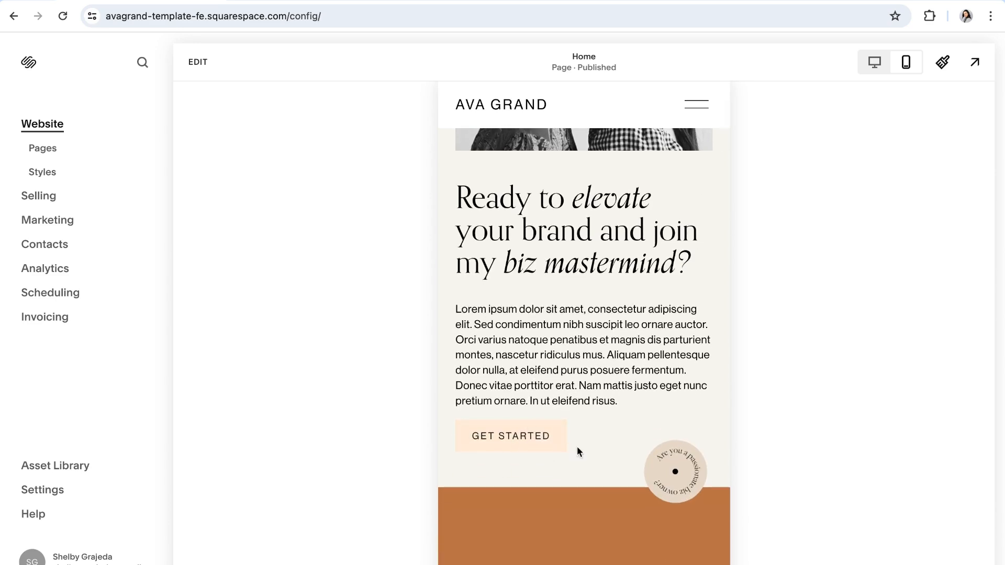
scroll(582, 448, "up", 5)
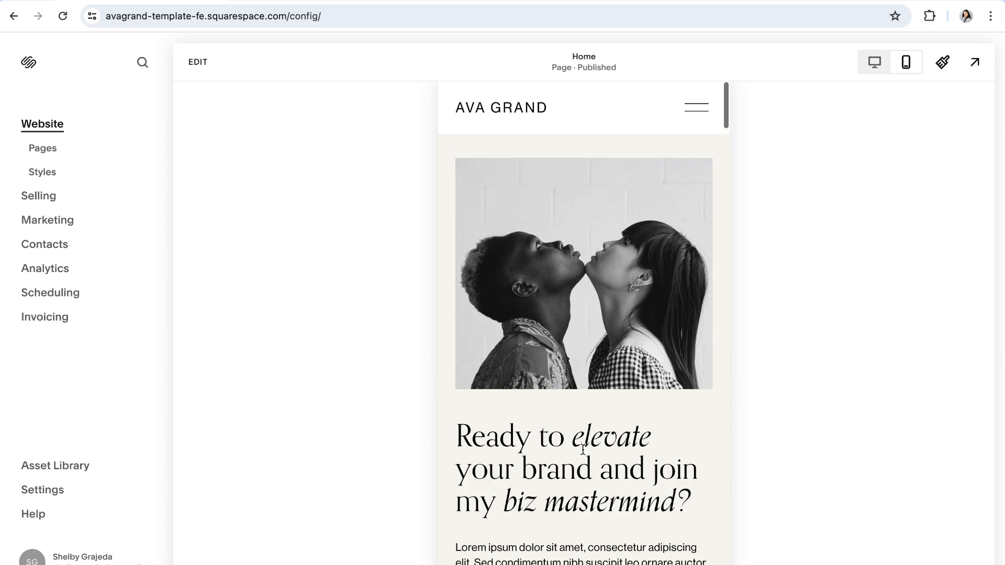
scroll(582, 449, "up", 1)
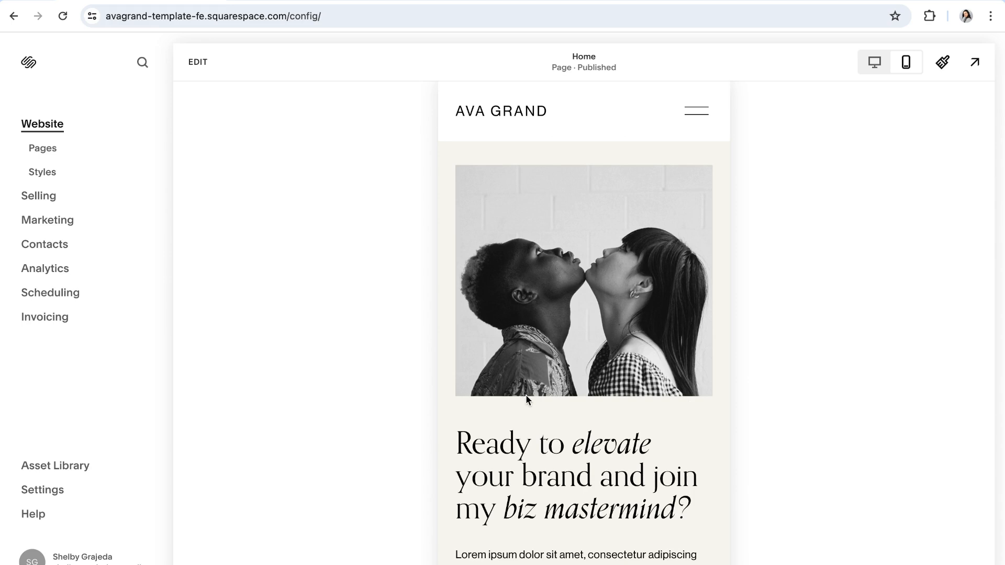
scroll(526, 400, "down", 1)
scroll(525, 400, "up", 1)
left_click(198, 61)
- Switch back to desktop preview and exit to the account dashboard of websites
left_click(875, 62)
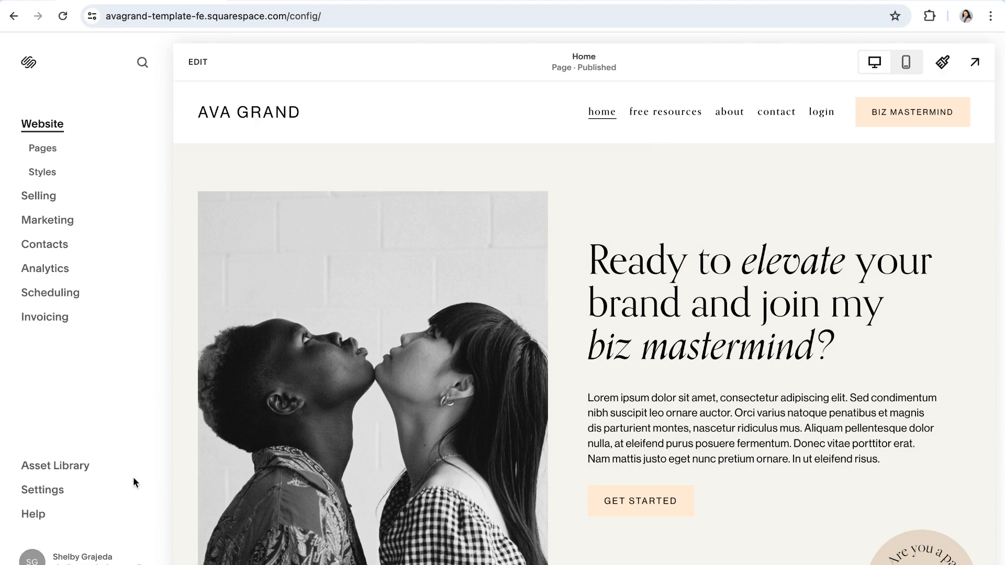
left_click(37, 557)
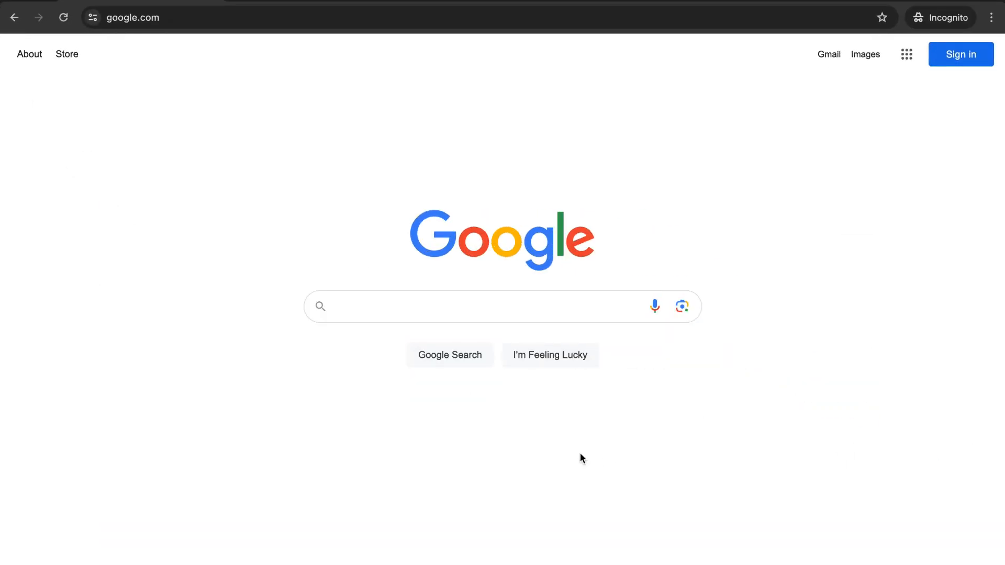
- Load bigcatcreative.com from the address bar and browse its sections, then TinyPNG
left_click(202, 19)
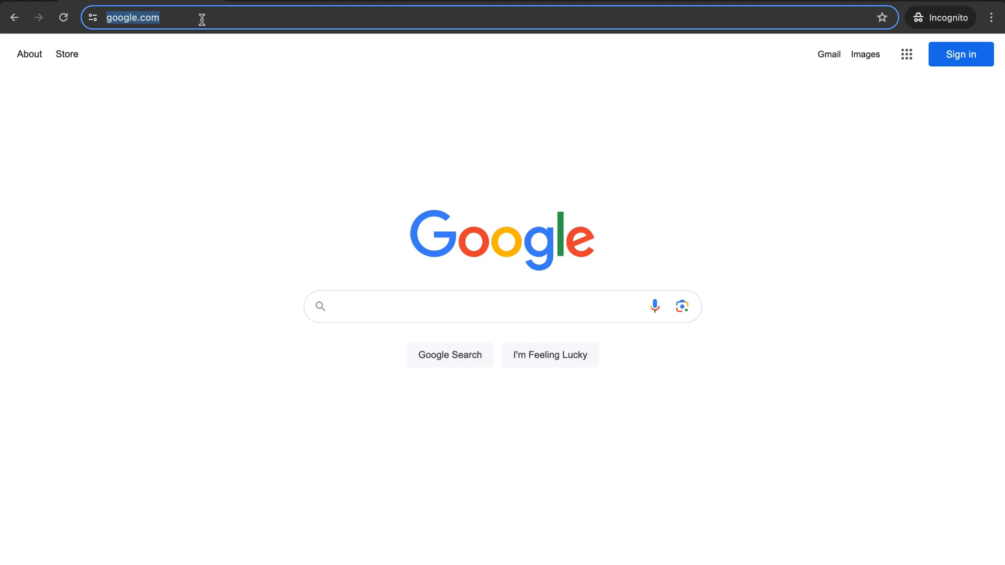
type("big")
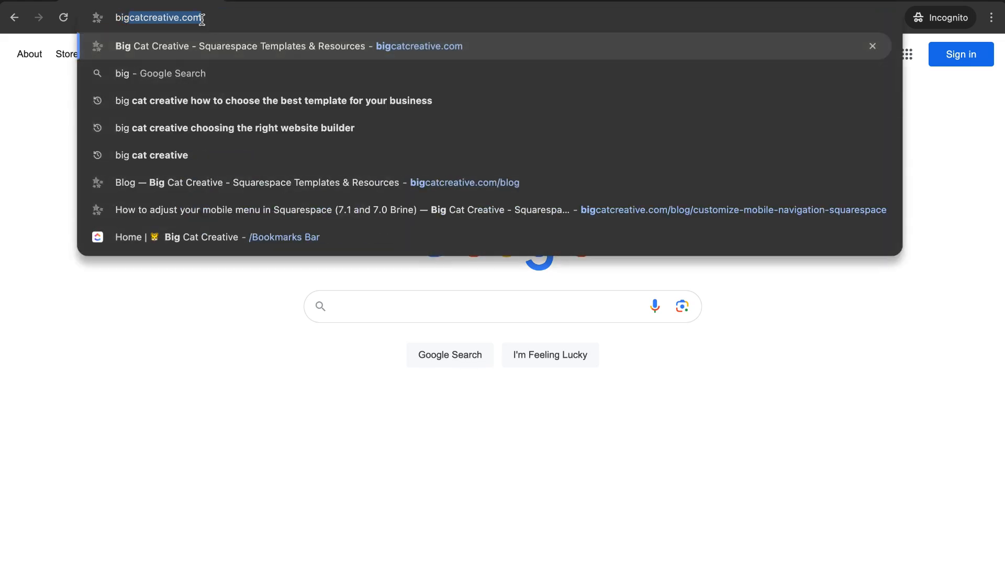
key("Return")
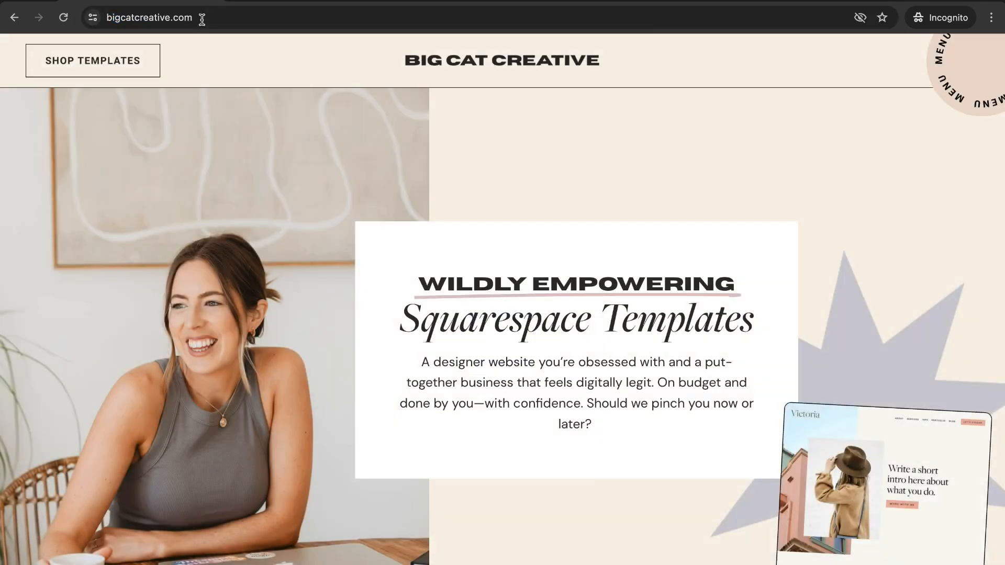
scroll(487, 338, "down", 2)
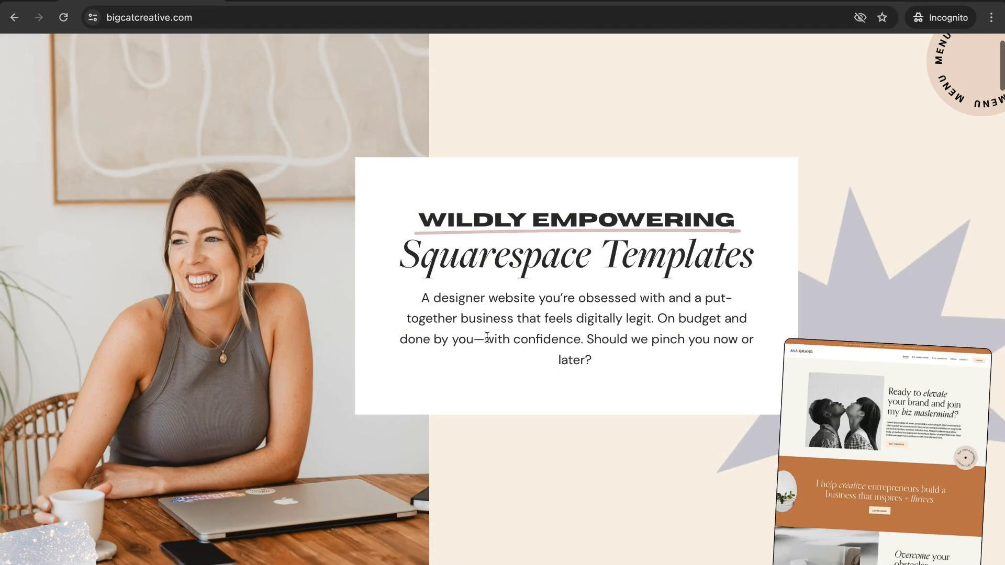
scroll(483, 336, "down", 3)
scroll(484, 336, "down", 3)
scroll(482, 336, "down", 3)
scroll(483, 336, "down", 3)
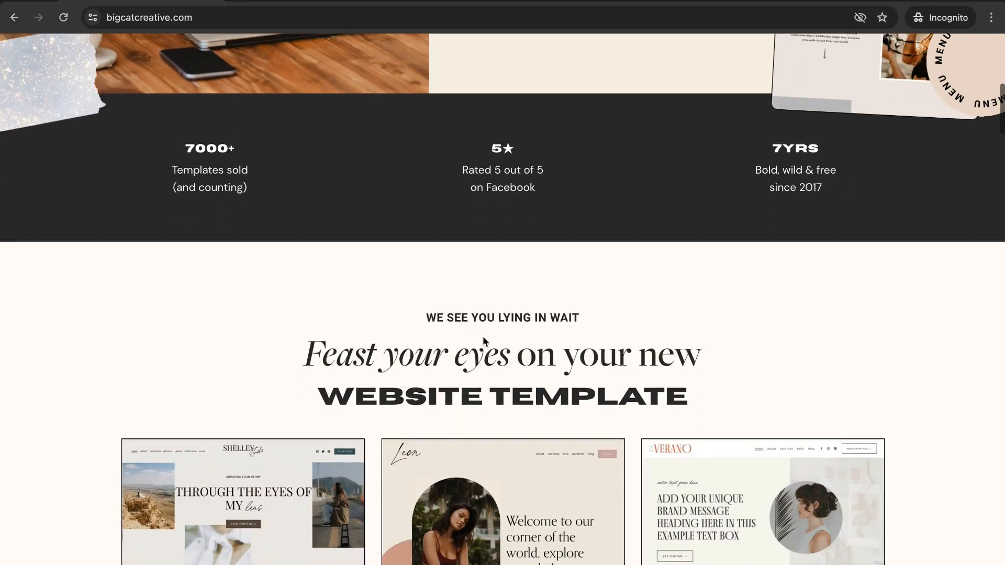
scroll(483, 337, "down", 3)
scroll(483, 336, "down", 2)
scroll(484, 336, "down", 2)
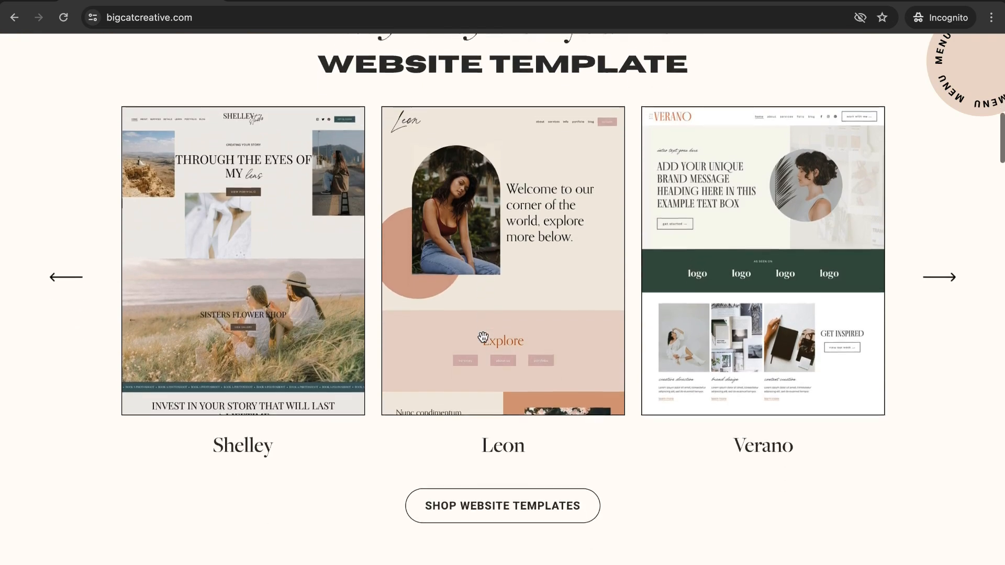
scroll(483, 336, "up", 3)
scroll(483, 337, "up", 3)
scroll(483, 336, "up", 3)
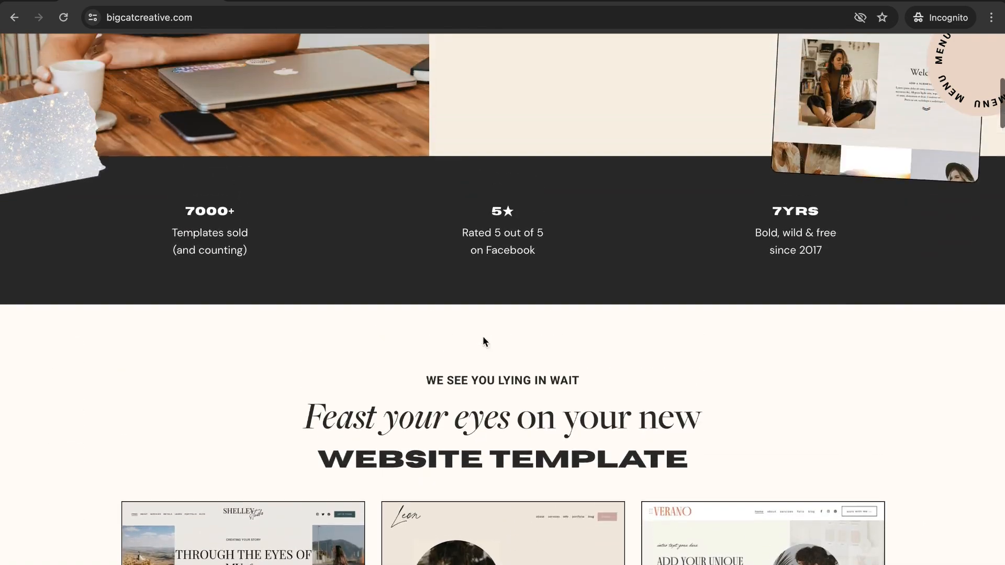
scroll(483, 337, "up", 5)
scroll(484, 337, "up", 3)
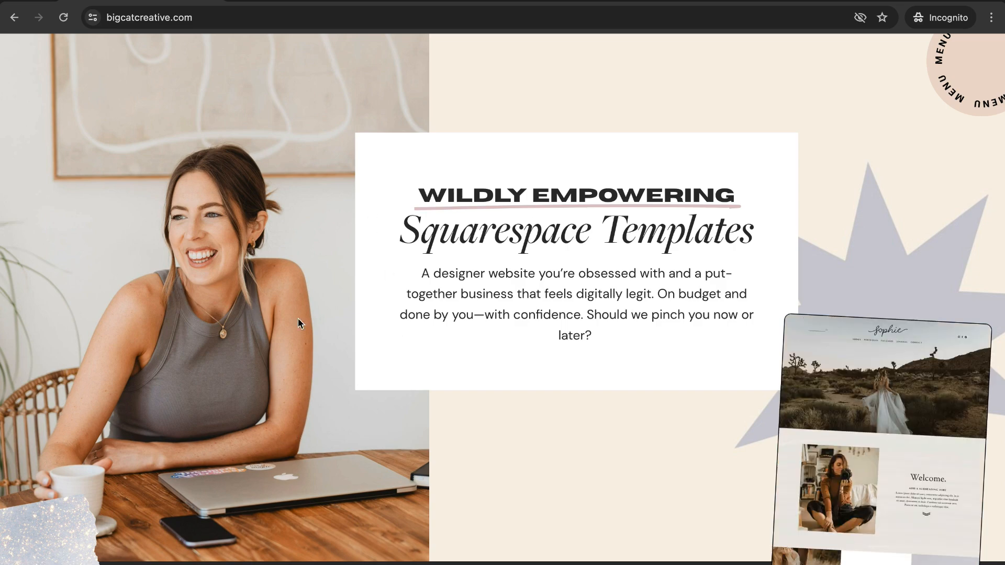
scroll(415, 338, "down", 3)
scroll(415, 338, "down", 5)
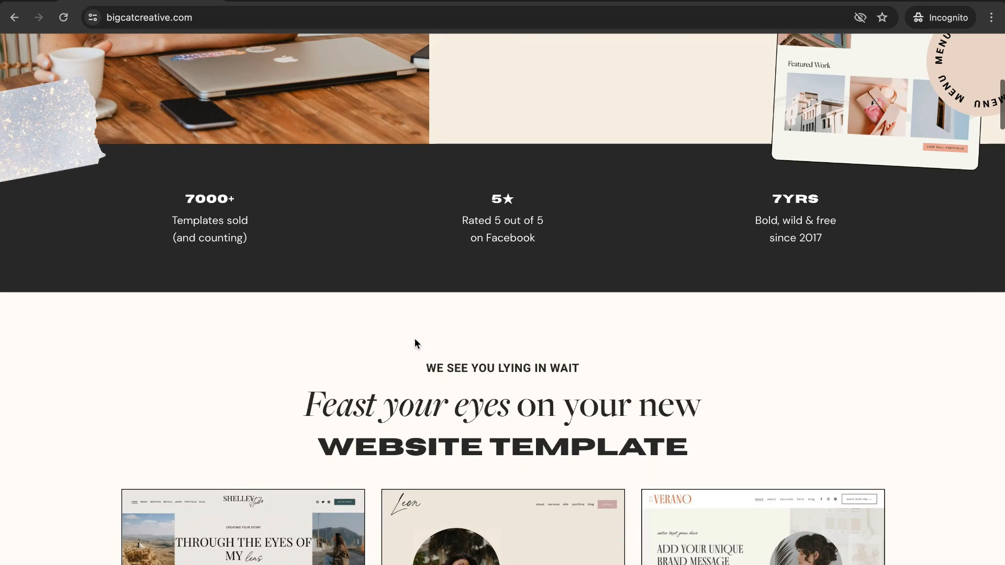
scroll(415, 338, "down", 4)
scroll(415, 339, "down", 1)
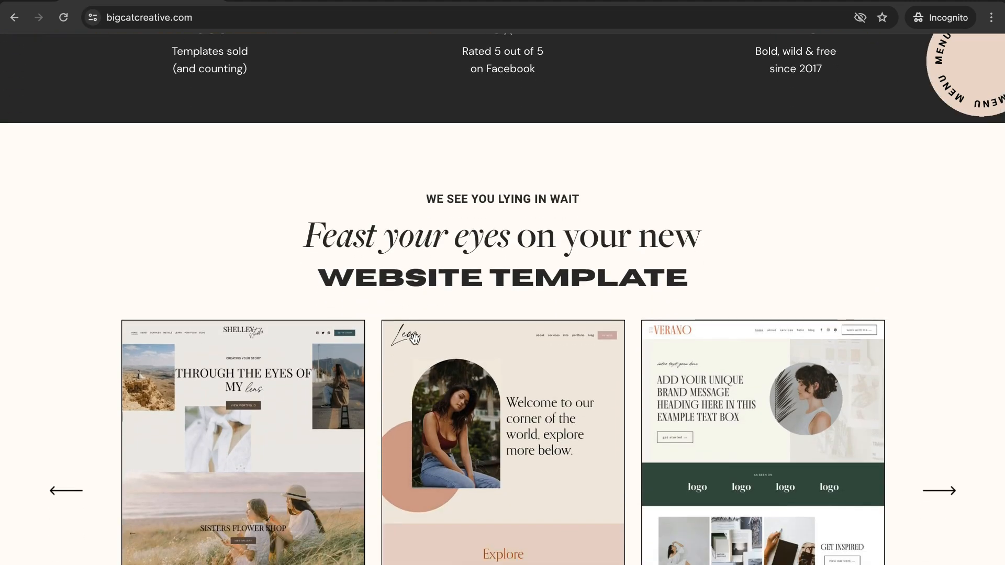
scroll(415, 339, "down", 4)
scroll(415, 338, "down", 3)
scroll(414, 339, "down", 3)
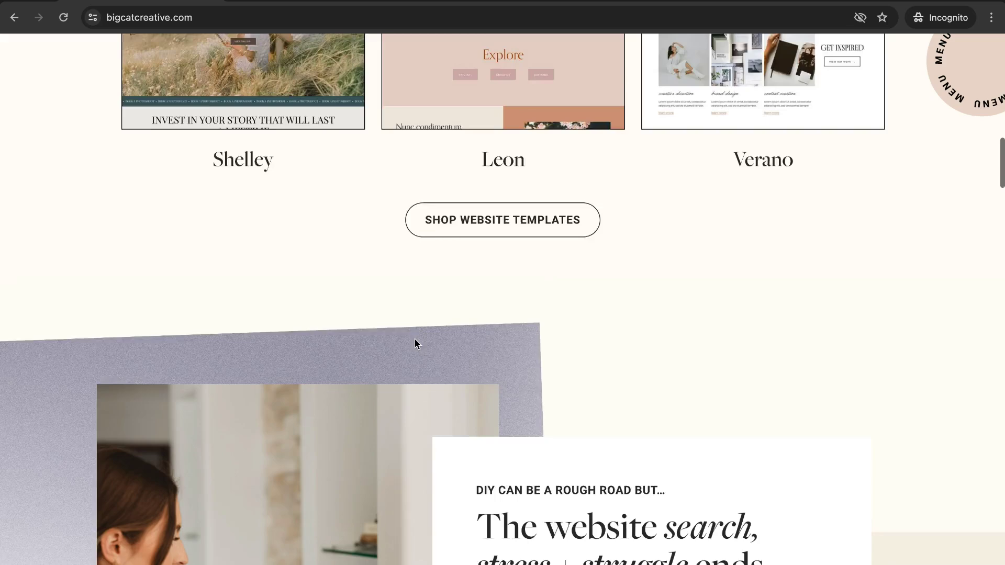
scroll(435, 345, "down", 2)
scroll(333, 407, "down", 3)
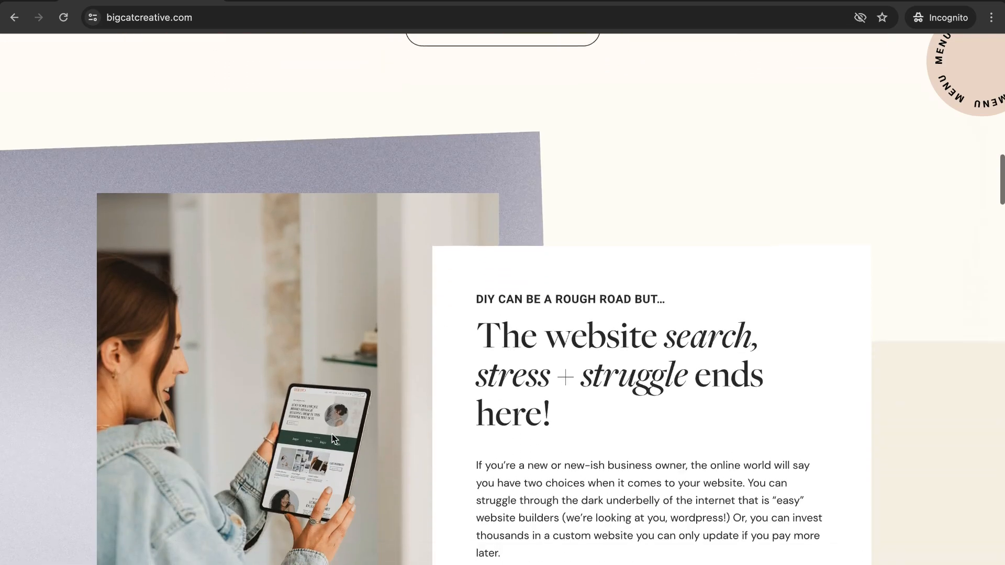
scroll(332, 435, "down", 1)
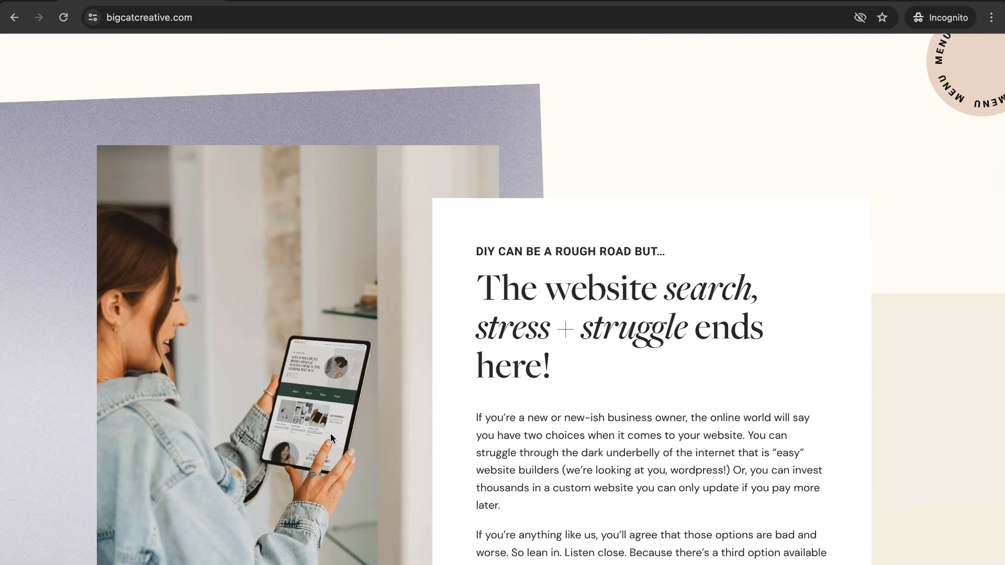
scroll(331, 432, "up", 4)
scroll(349, 439, "down", 3)
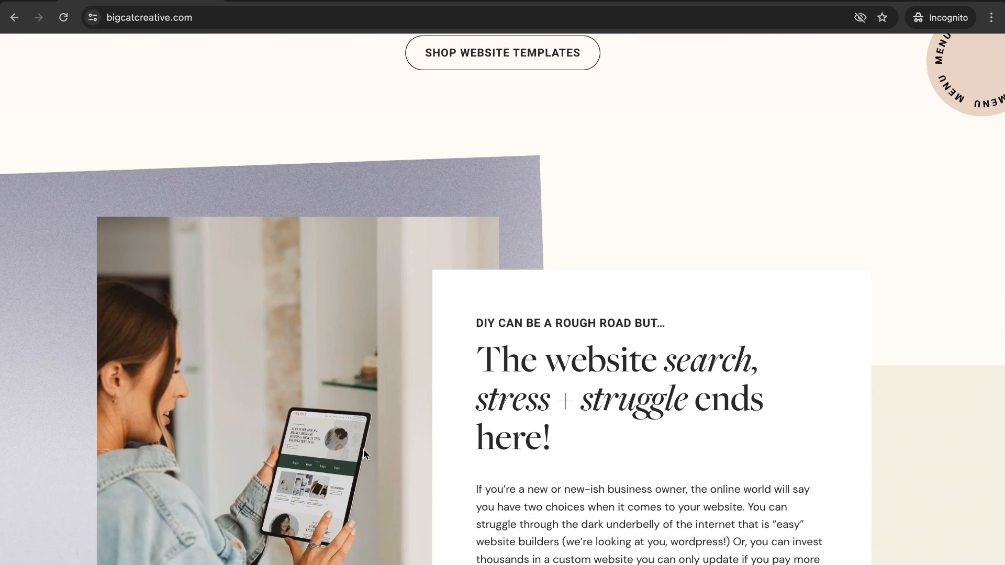
scroll(404, 448, "up", 2)
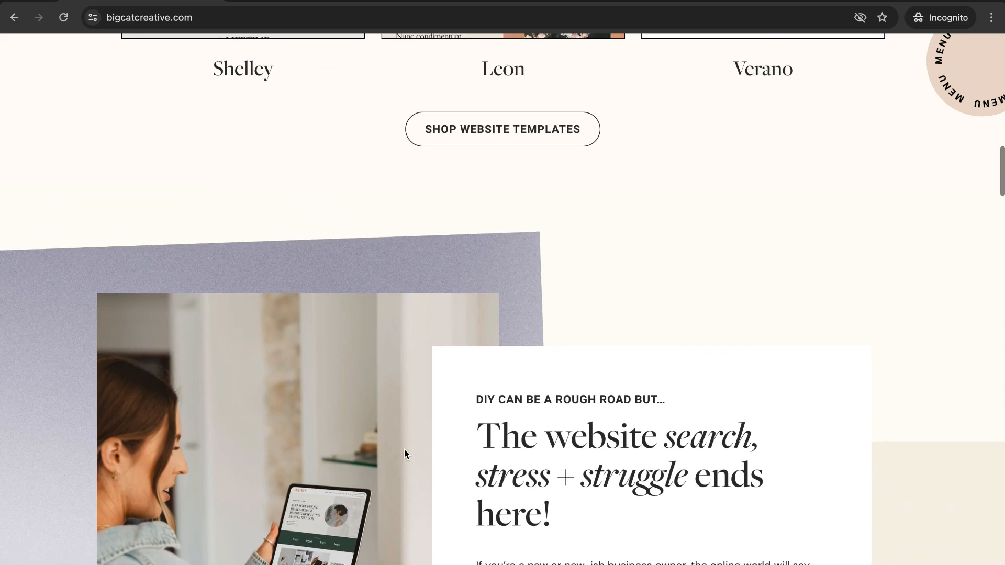
scroll(404, 450, "up", 5)
scroll(404, 449, "up", 5)
scroll(405, 450, "up", 5)
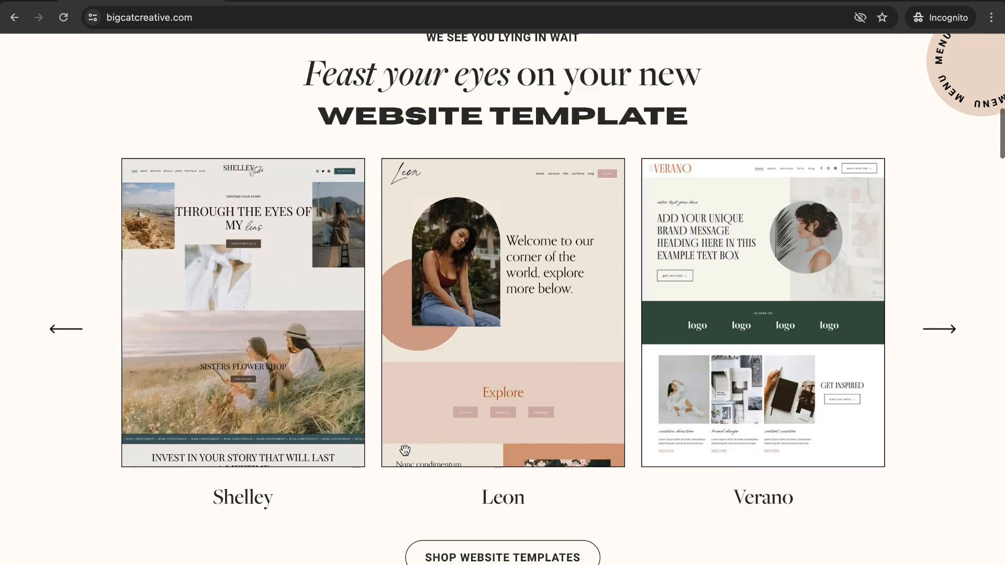
scroll(405, 449, "up", 5)
scroll(404, 450, "up", 10)
scroll(404, 449, "down", 1)
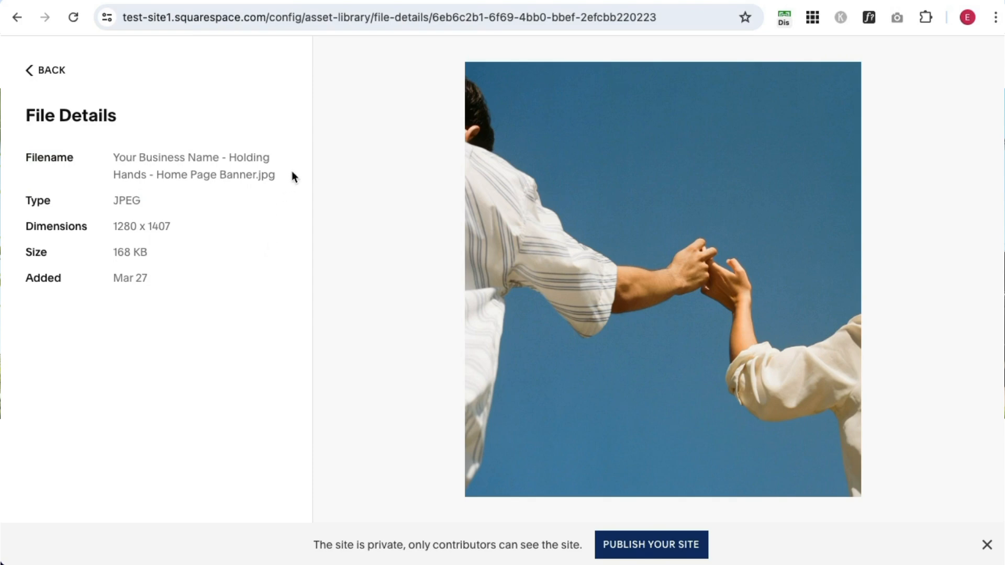
- Highlight the banner image's full filename in Asset Library File Details, then deselect it
left_click_drag(277, 174, 32, 150)
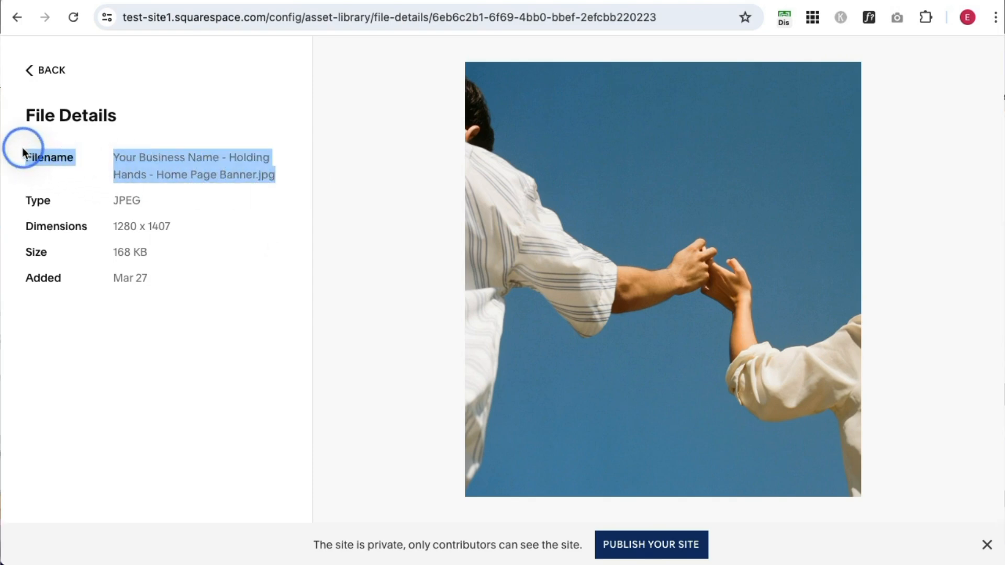
left_click(196, 375)
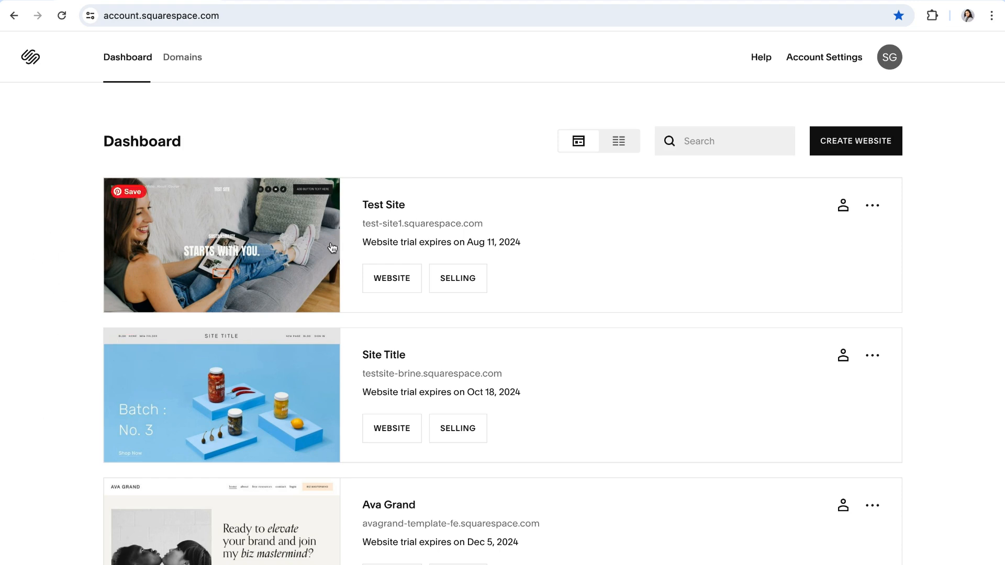
- Go into Test Site's Website Tools and view its Code Injection settings
left_click(216, 249)
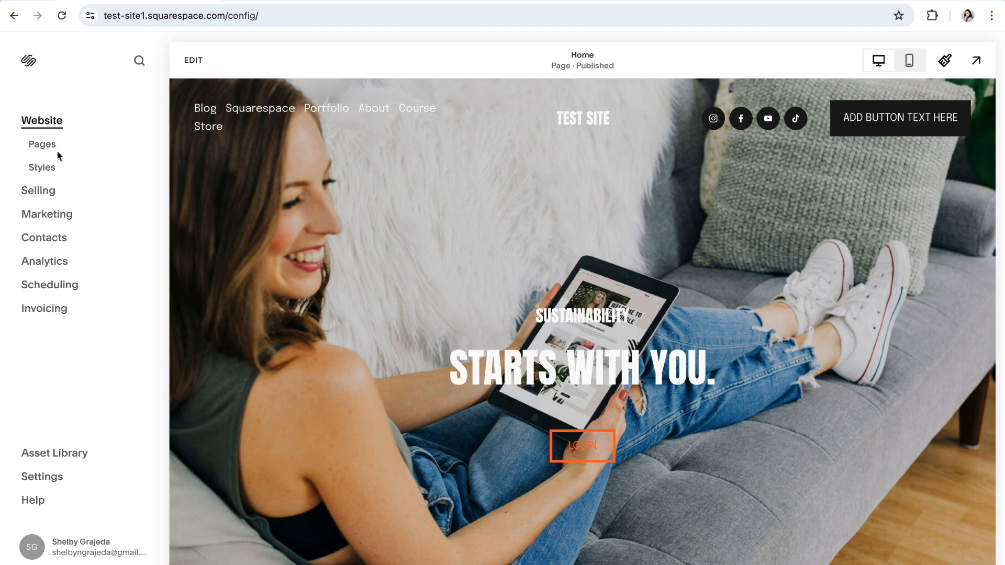
left_click(43, 144)
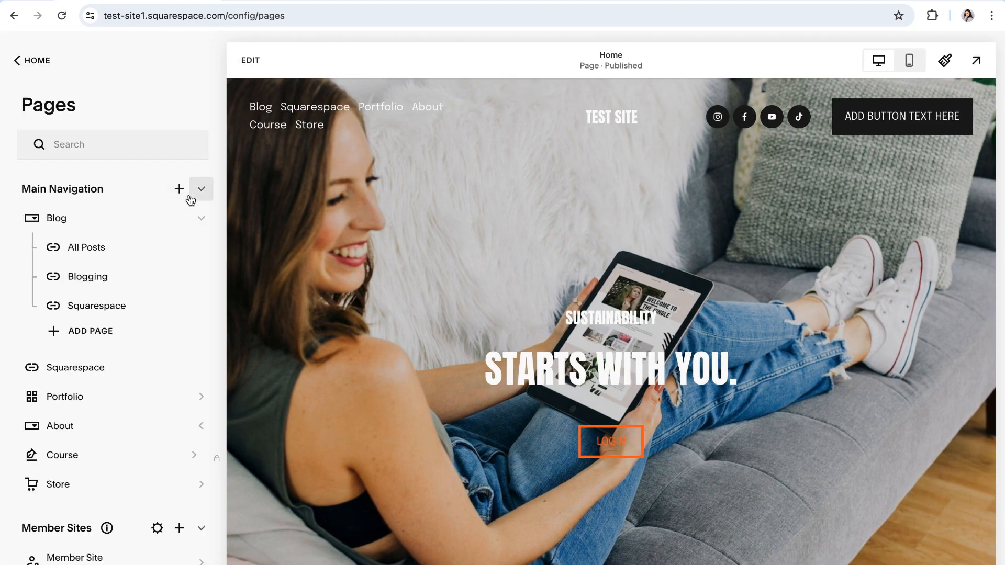
scroll(192, 196, "down", 3)
left_click_drag(223, 144, 221, 545)
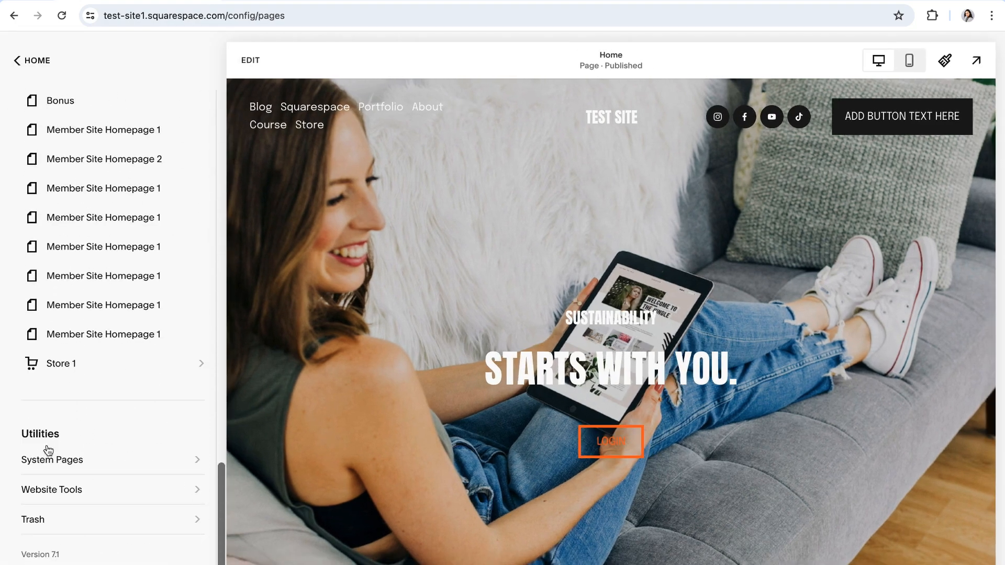
left_click(58, 491)
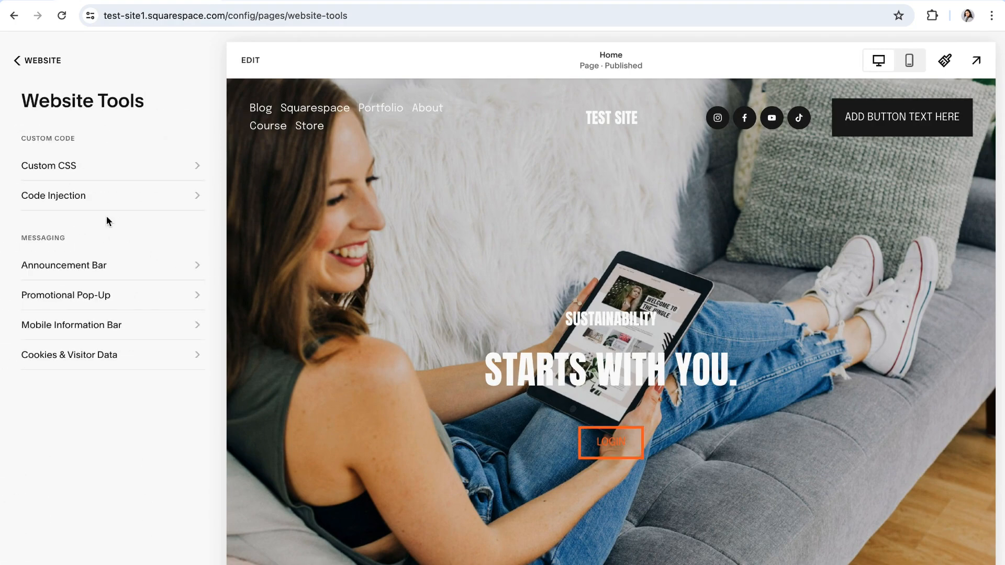
left_click(25, 198)
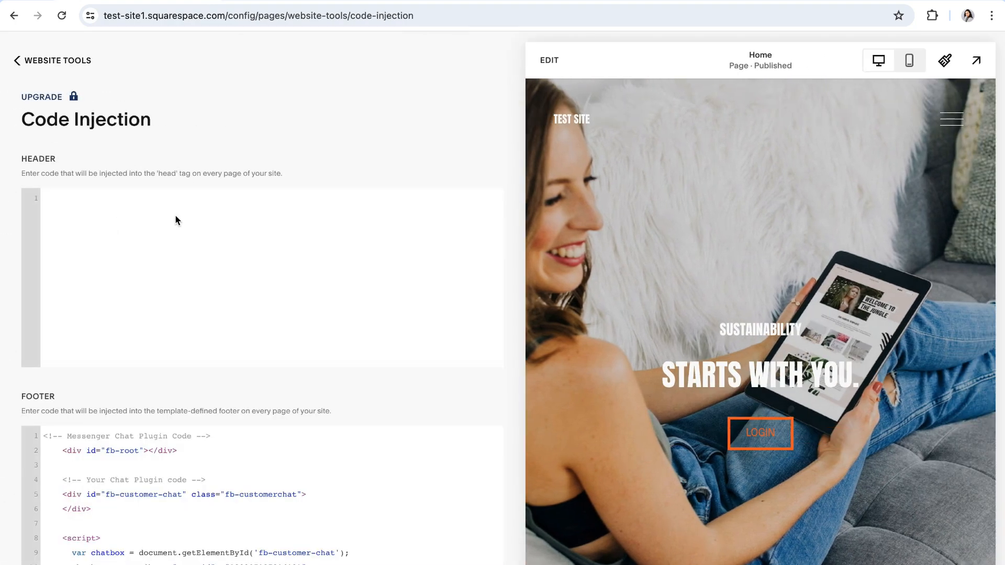
scroll(200, 203, "down", 5)
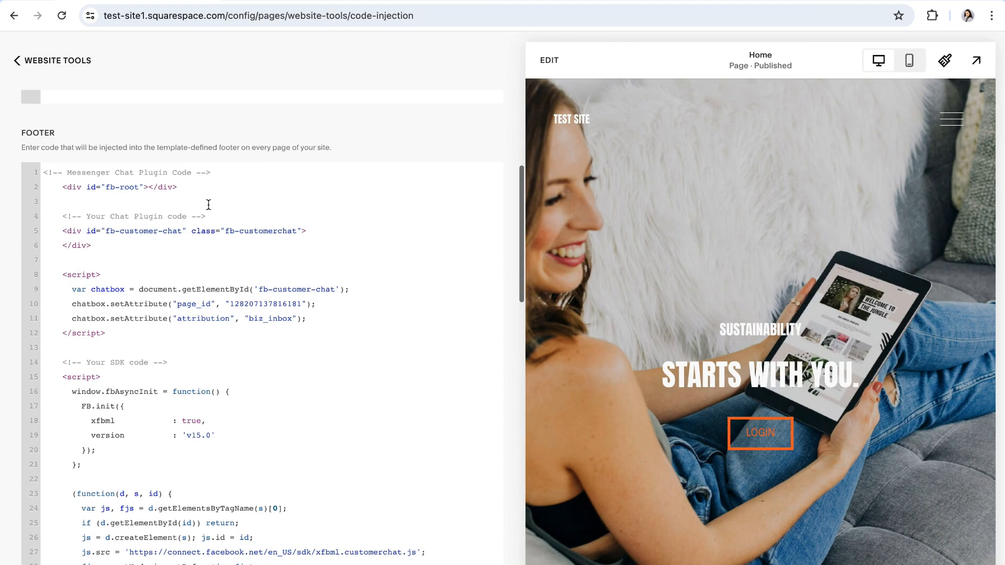
scroll(250, 212, "up", 3)
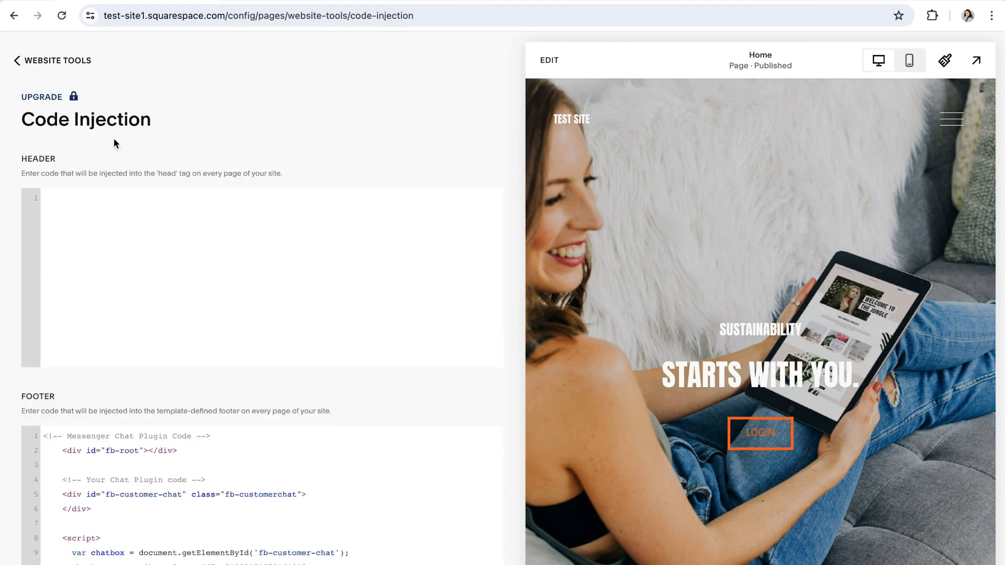
- Back out of Code Injection and view the still-empty Custom CSS editor
left_click(44, 61)
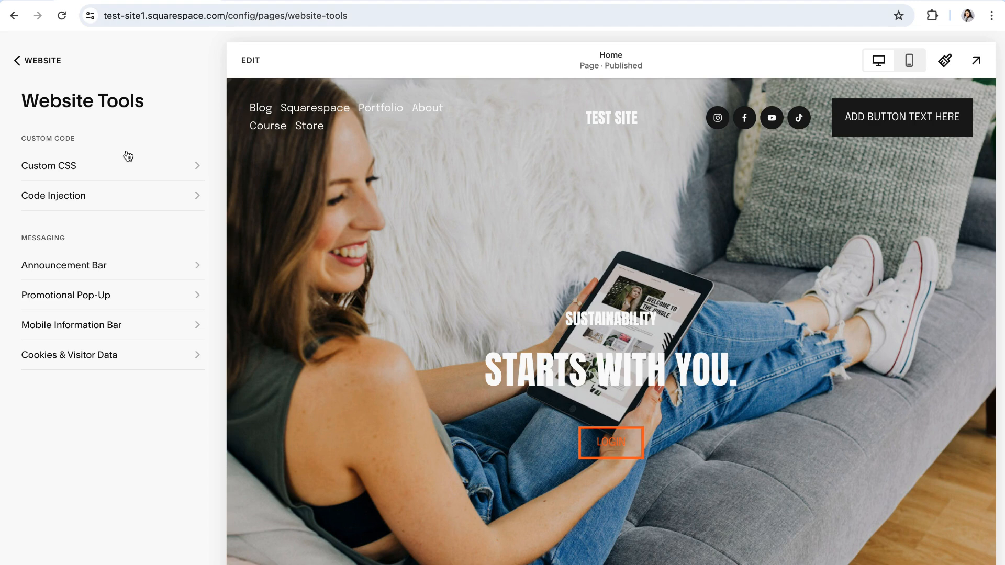
left_click(68, 171)
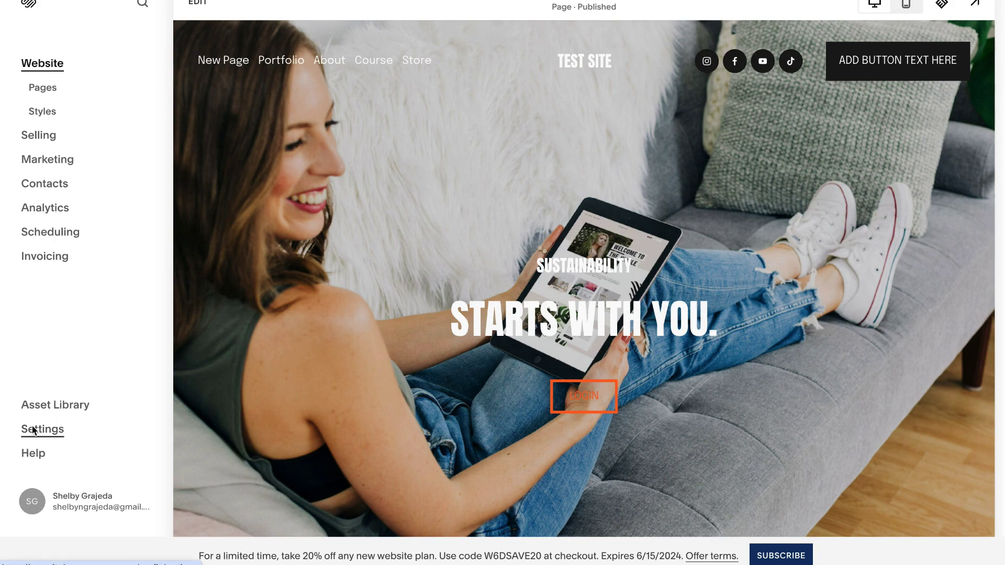
- Enable Use AMP under Settings > Website > Blog Preferences
left_click(34, 428)
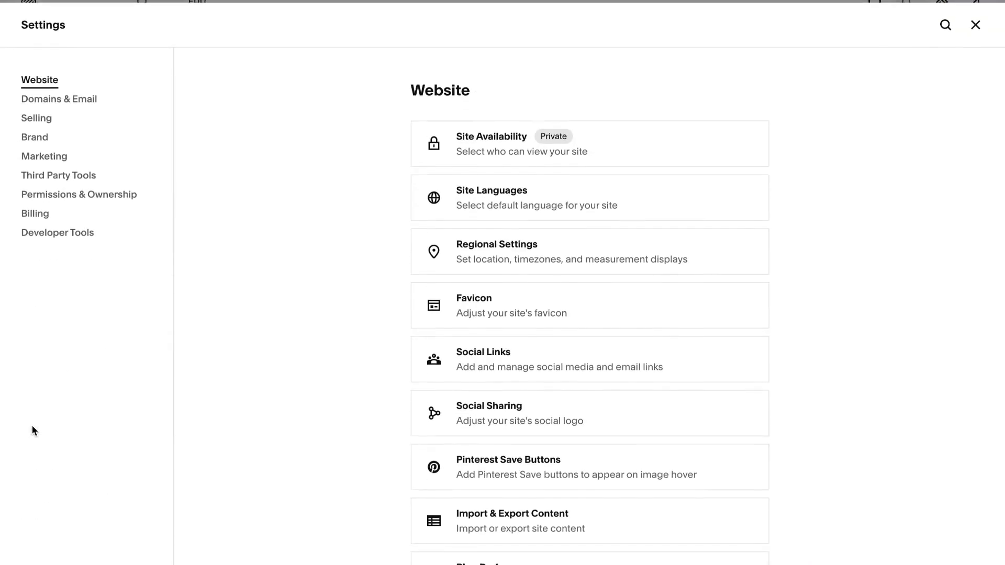
scroll(324, 341, "down", 3)
scroll(325, 341, "down", 2)
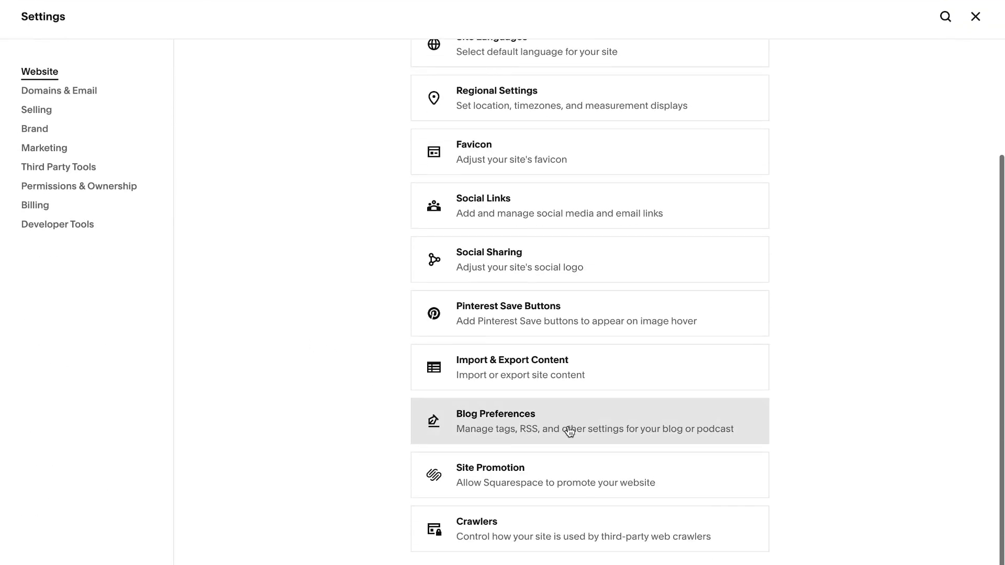
left_click(525, 429)
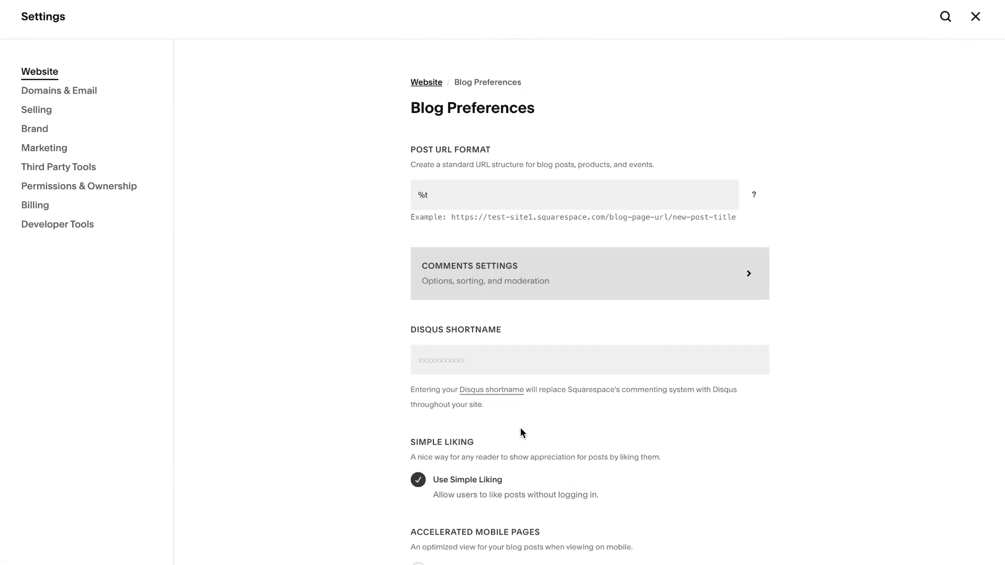
scroll(379, 364, "down", 1)
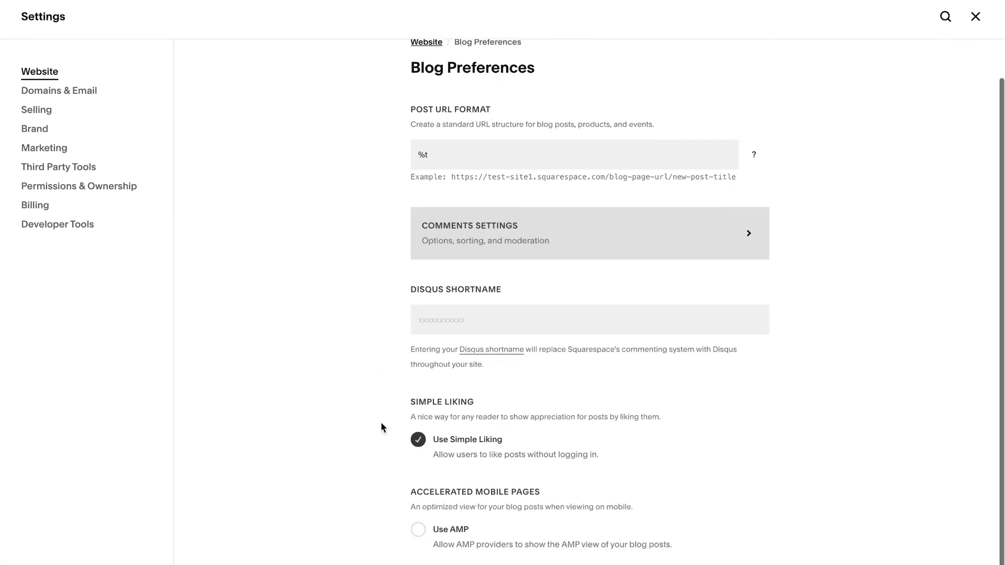
left_click(419, 529)
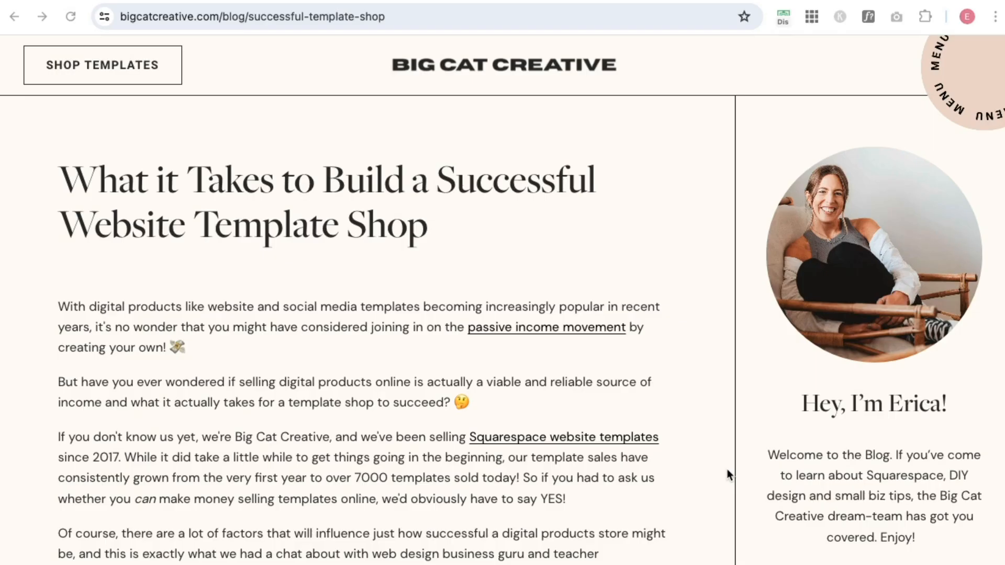
scroll(729, 475, "down", 3)
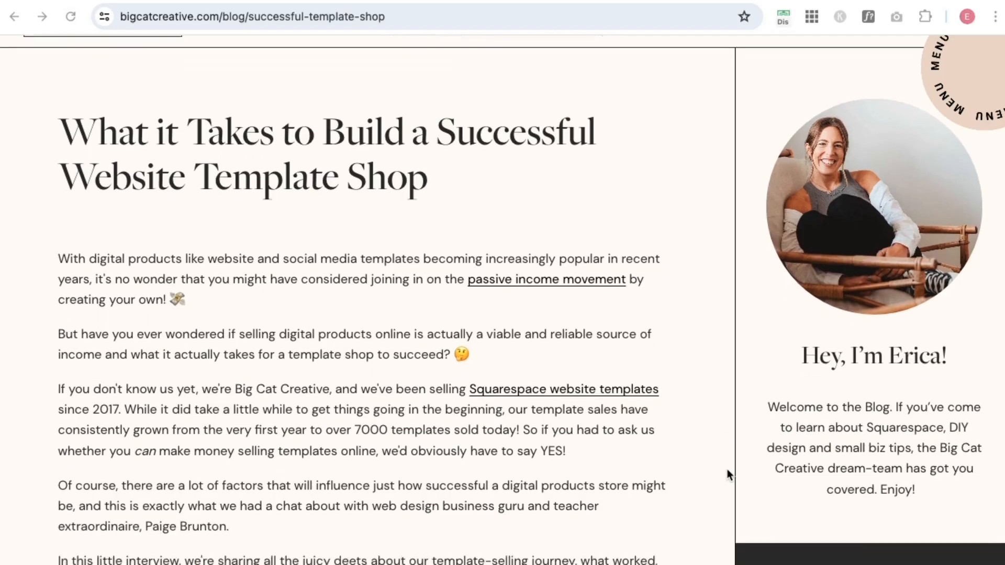
scroll(728, 475, "down", 3)
scroll(728, 475, "down", 3)
scroll(728, 474, "down", 3)
scroll(728, 475, "down", 3)
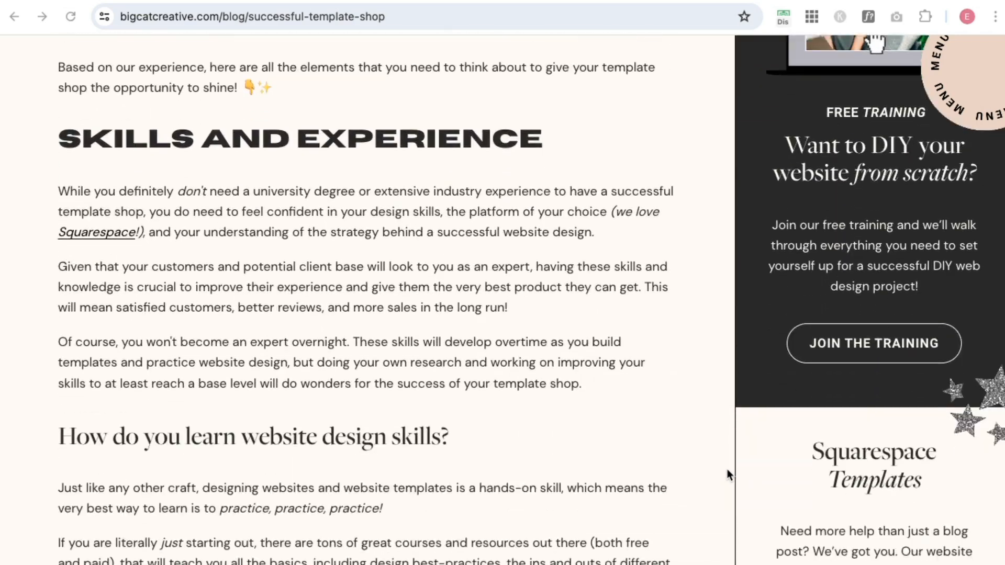
scroll(728, 474, "down", 2)
scroll(728, 475, "down", 4)
scroll(729, 474, "down", 2)
scroll(728, 475, "down", 4)
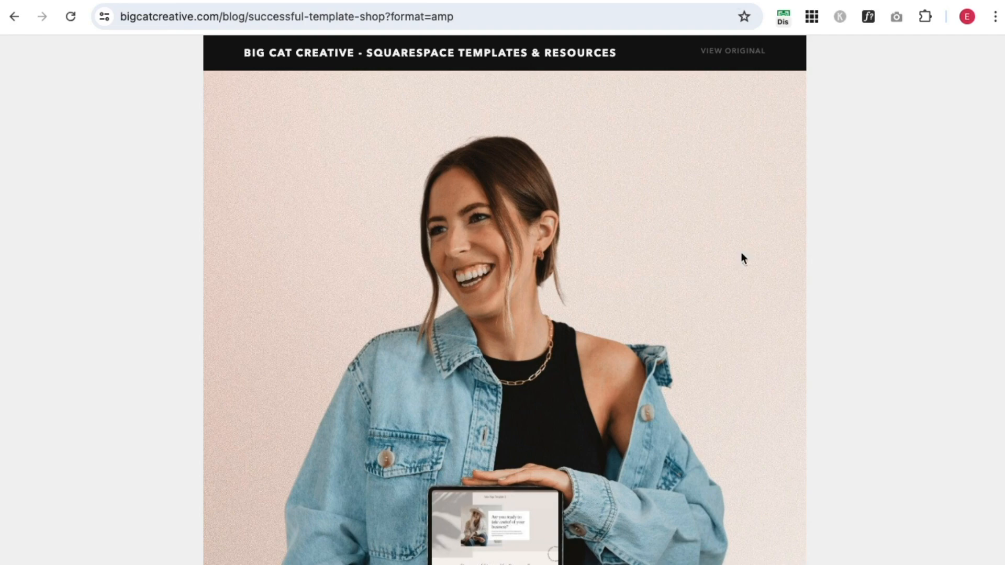
scroll(742, 285, "down", 3)
scroll(742, 285, "down", 5)
scroll(743, 286, "down", 2)
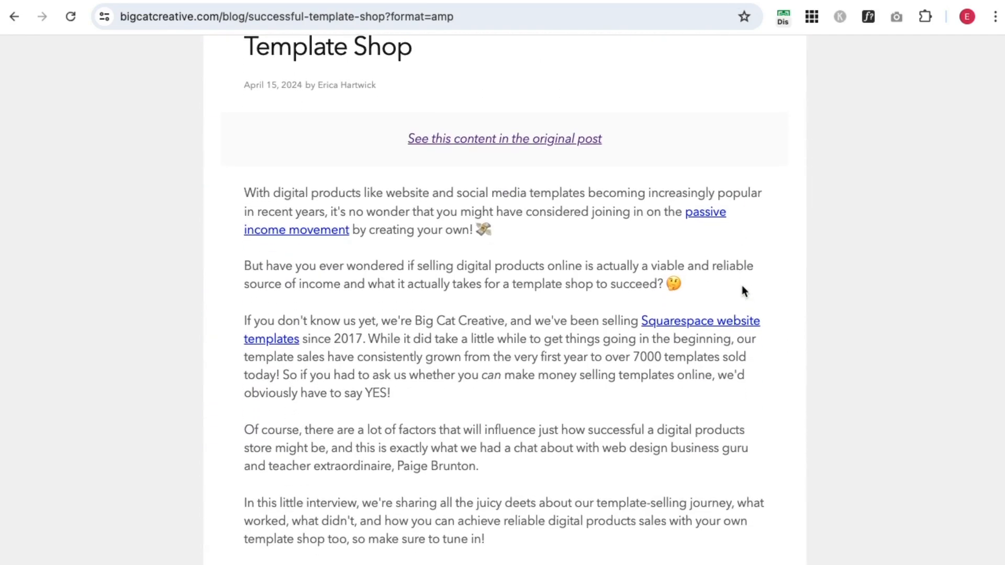
scroll(742, 285, "down", 2)
scroll(743, 285, "down", 2)
scroll(742, 285, "down", 3)
scroll(742, 285, "down", 2)
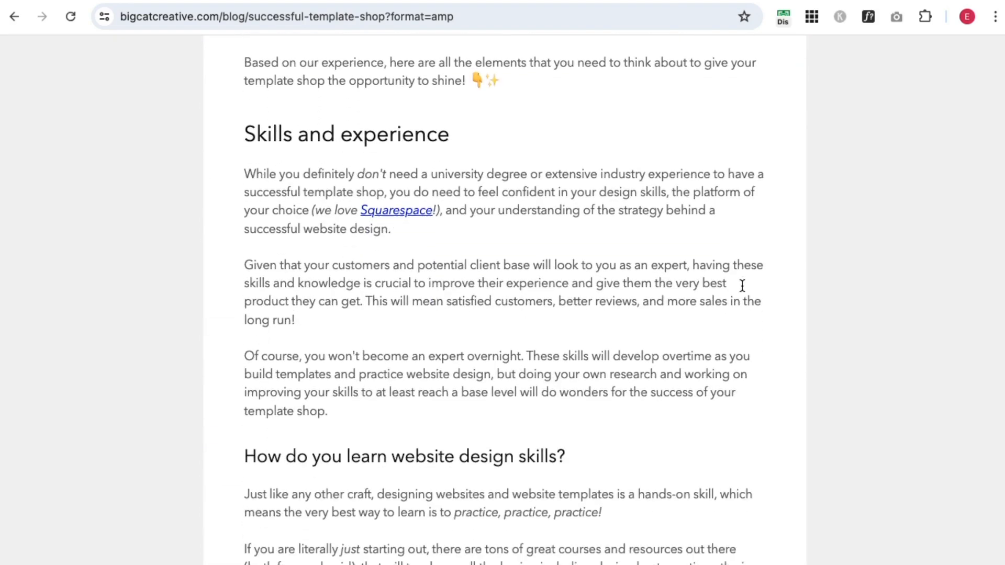
scroll(743, 286, "down", 2)
scroll(742, 285, "down", 2)
scroll(743, 285, "down", 3)
scroll(742, 284, "down", 2)
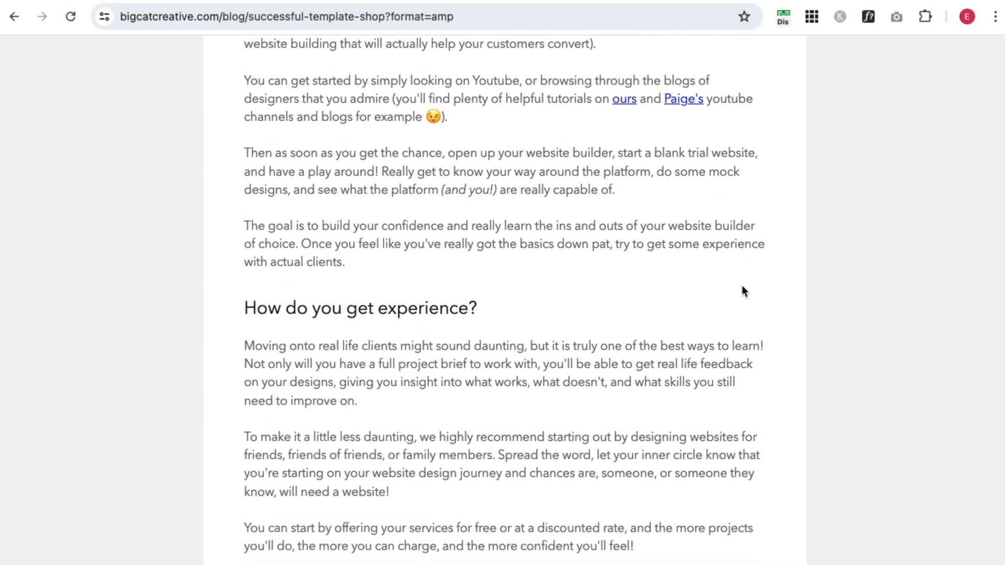
scroll(742, 285, "down", 2)
scroll(743, 286, "down", 2)
scroll(742, 285, "down", 4)
scroll(742, 285, "down", 1)
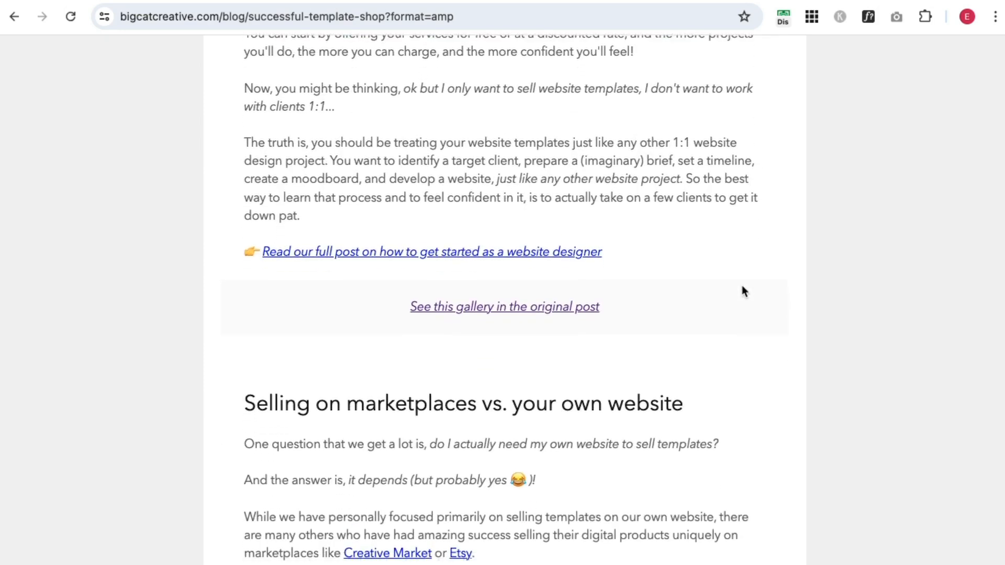
scroll(742, 285, "down", 3)
scroll(741, 285, "down", 2)
scroll(743, 289, "down", 4)
scroll(742, 289, "down", 1)
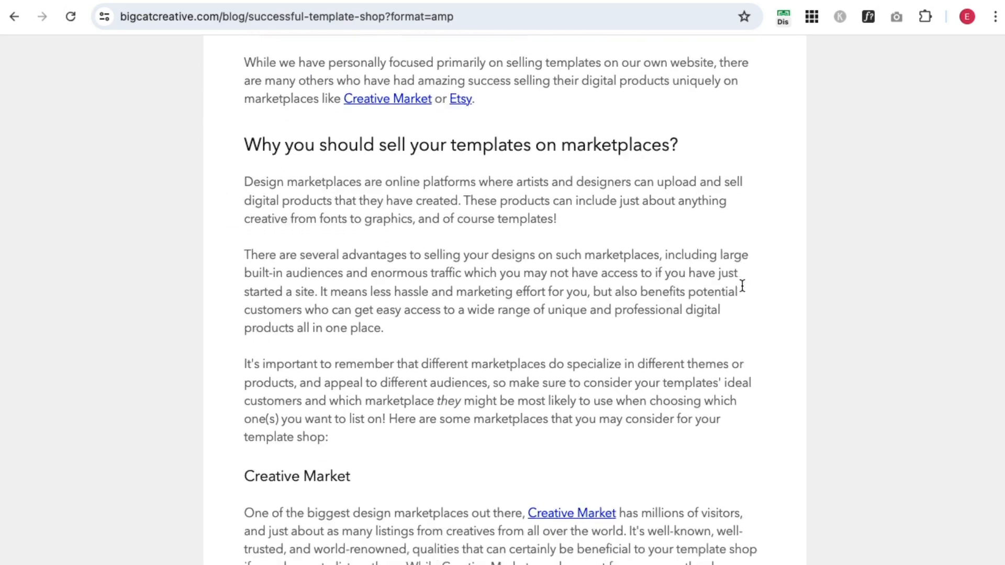
scroll(743, 289, "down", 3)
scroll(742, 289, "down", 2)
scroll(742, 289, "down", 3)
scroll(742, 289, "down", 3)
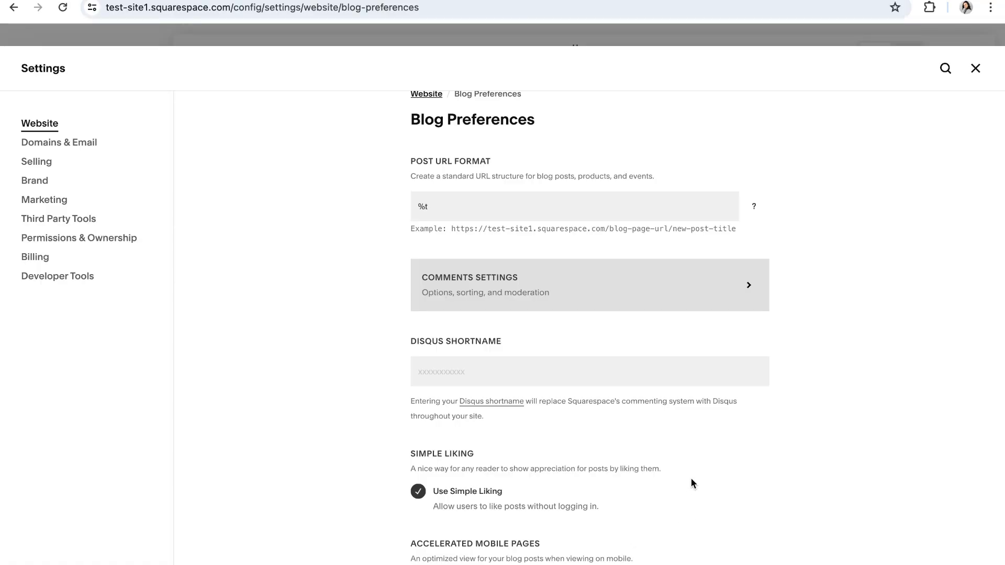
- Close the Settings panel to return to the Ava Grand home page in the editor
left_click(975, 68)
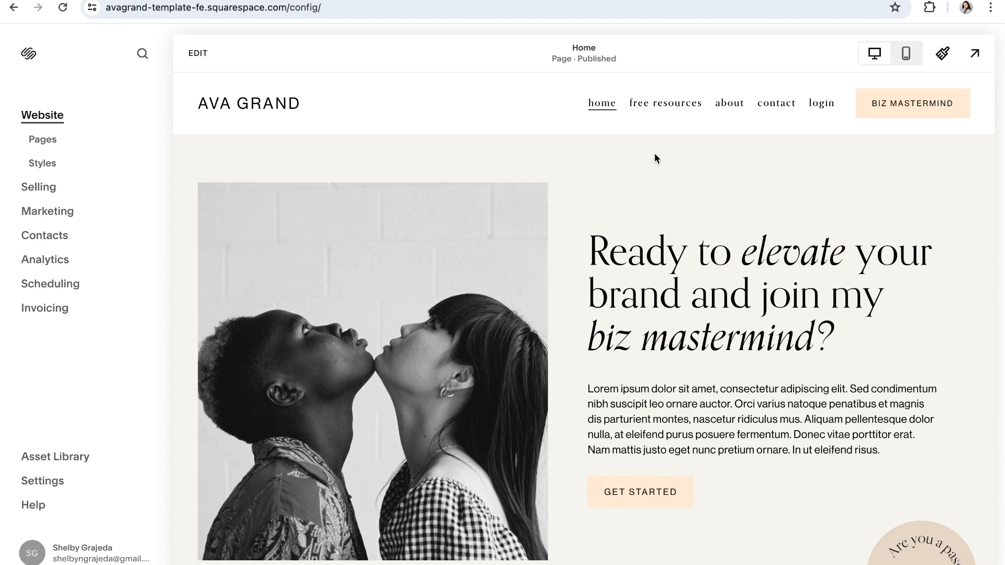
left_click(907, 53)
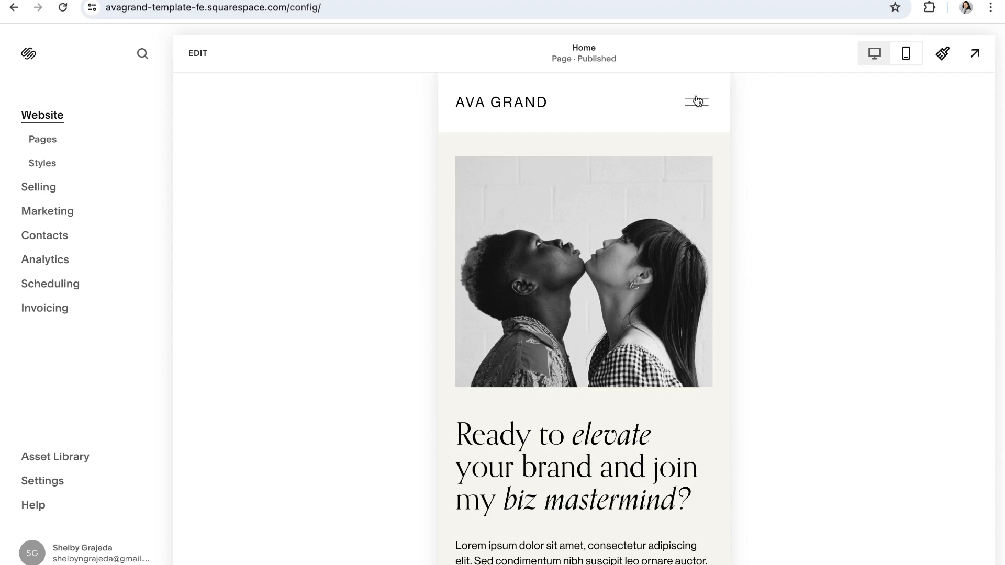
left_click(697, 102)
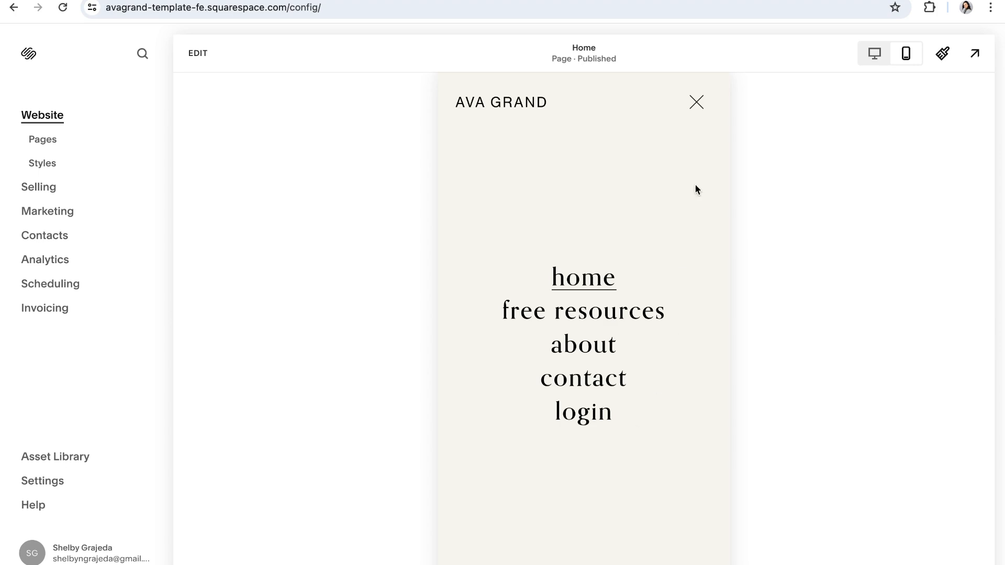
left_click(697, 101)
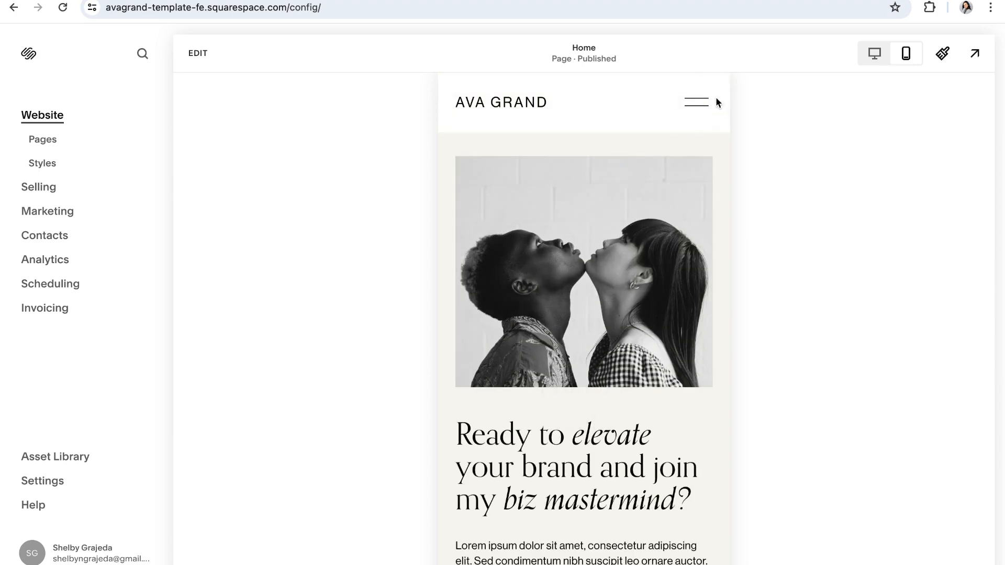
left_click(700, 105)
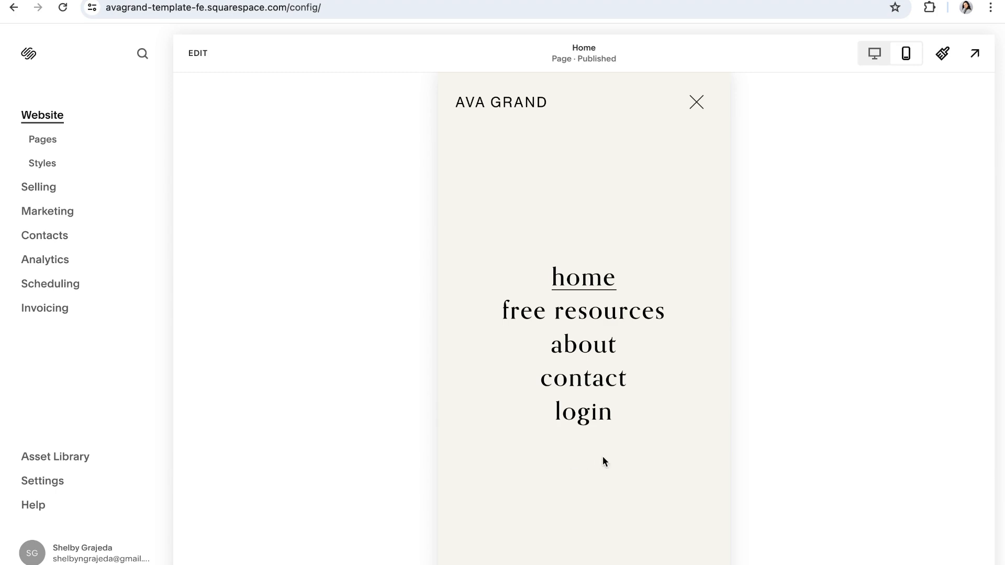
left_click(697, 102)
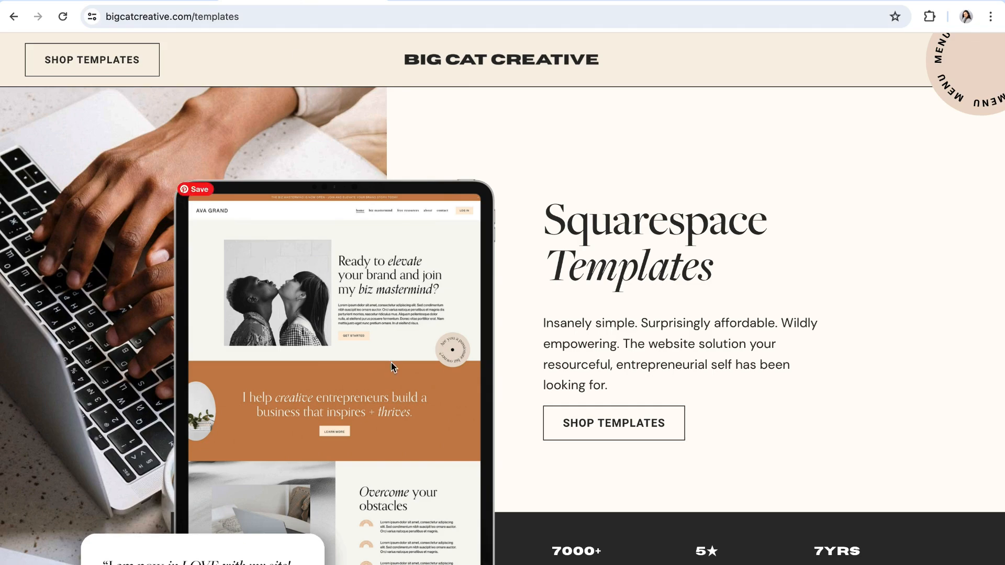
scroll(427, 420, "down", 5)
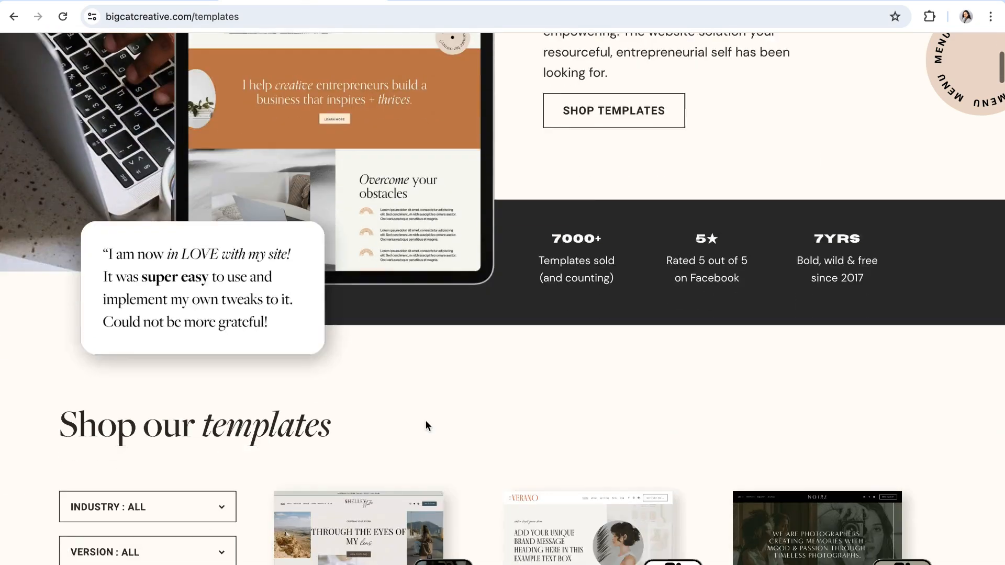
scroll(426, 422, "down", 3)
scroll(427, 422, "down", 1)
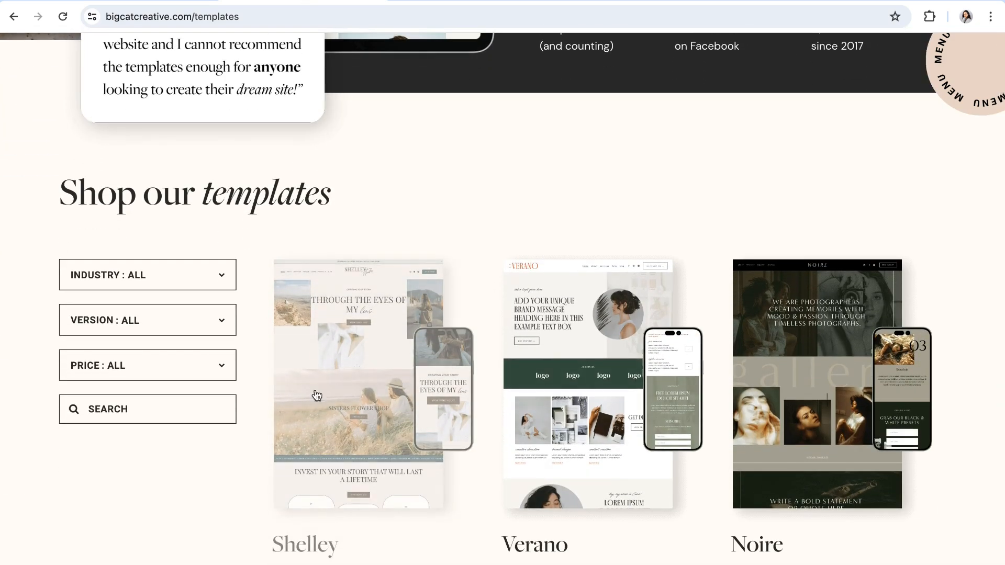
scroll(629, 455, "down", 1)
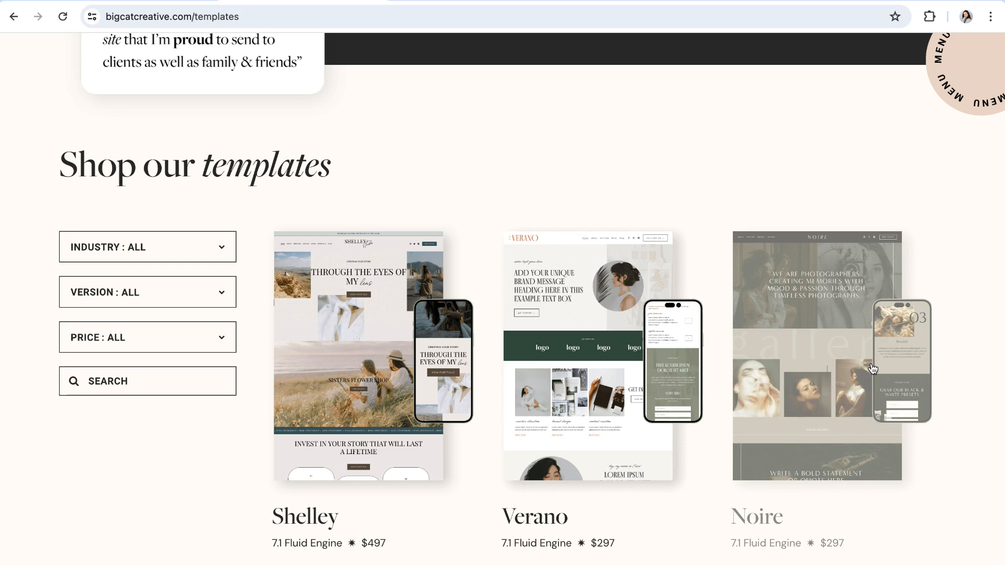
scroll(498, 398, "down", 2)
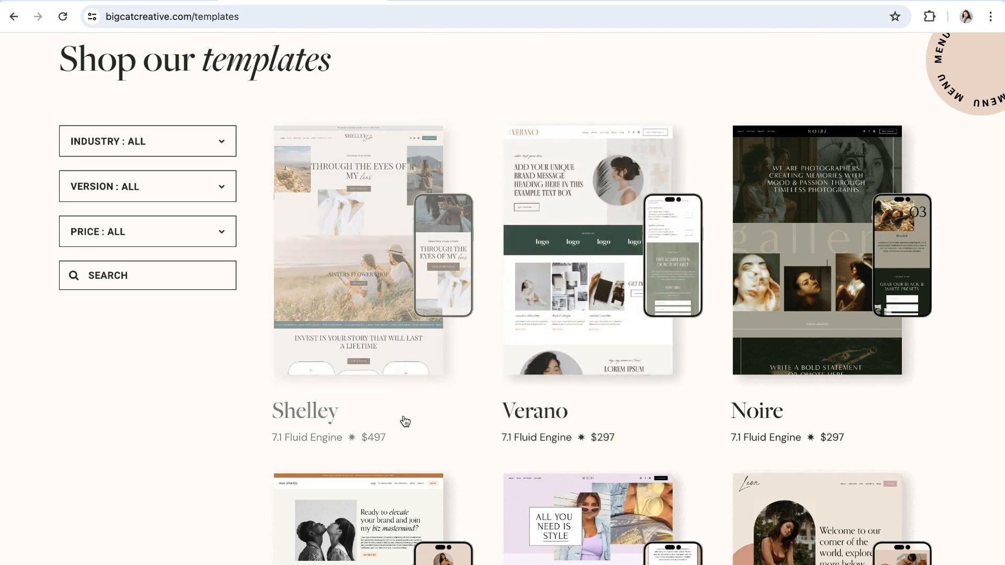
scroll(408, 428, "down", 3)
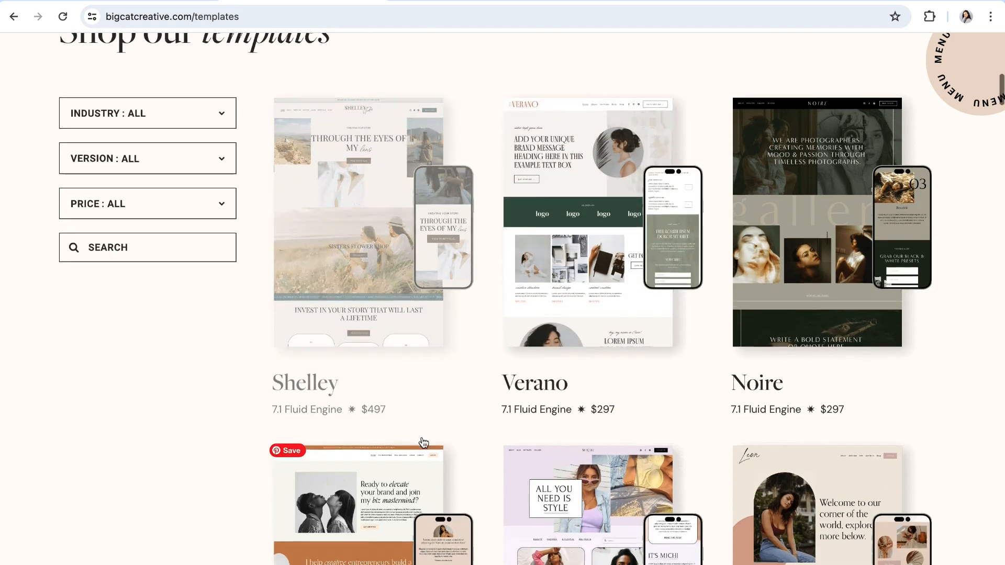
scroll(420, 439, "down", 3)
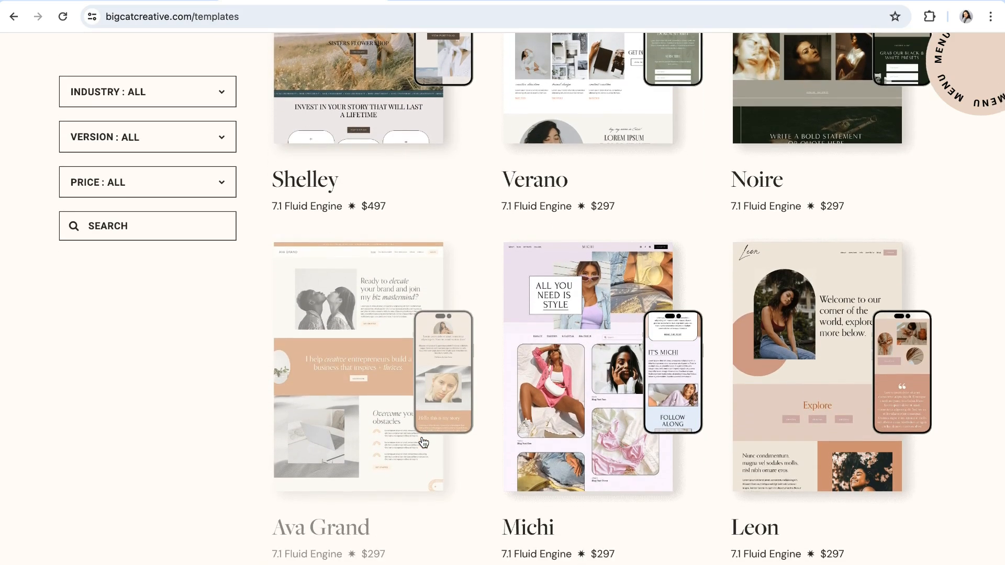
scroll(424, 442, "down", 2)
scroll(424, 442, "down", 2)
scroll(423, 443, "down", 2)
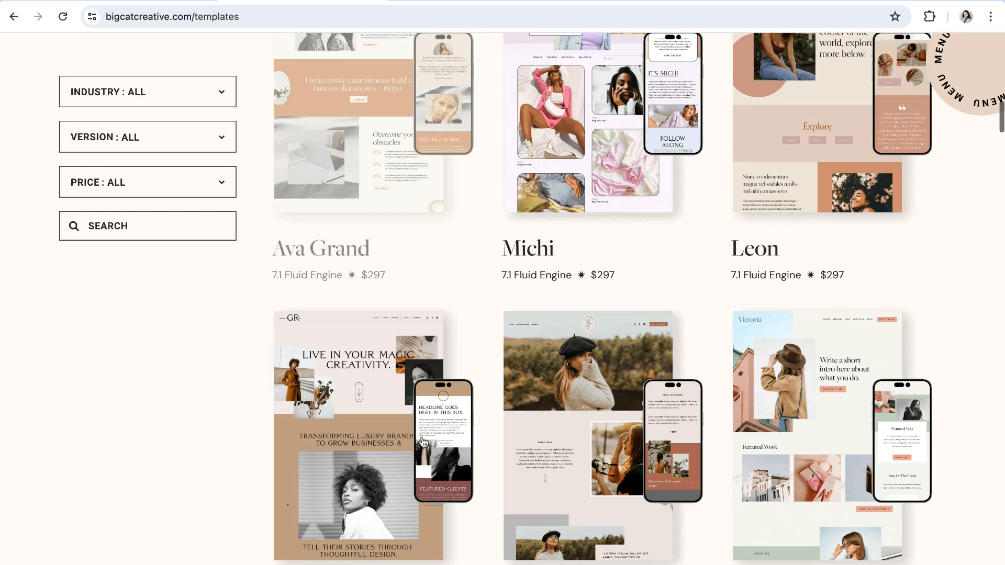
scroll(423, 442, "down", 2)
scroll(423, 442, "down", 1)
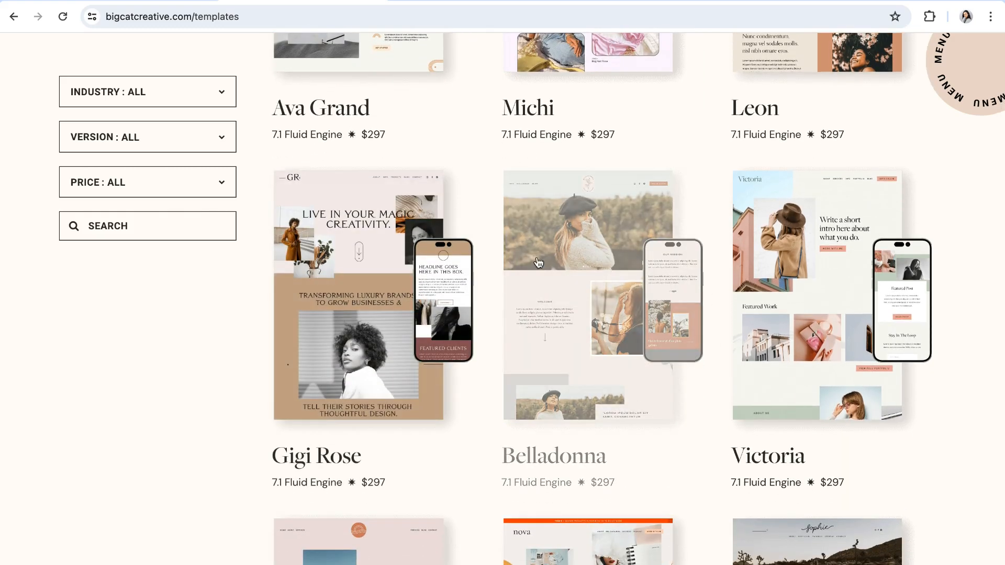
scroll(462, 397, "up", 2)
scroll(479, 397, "up", 2)
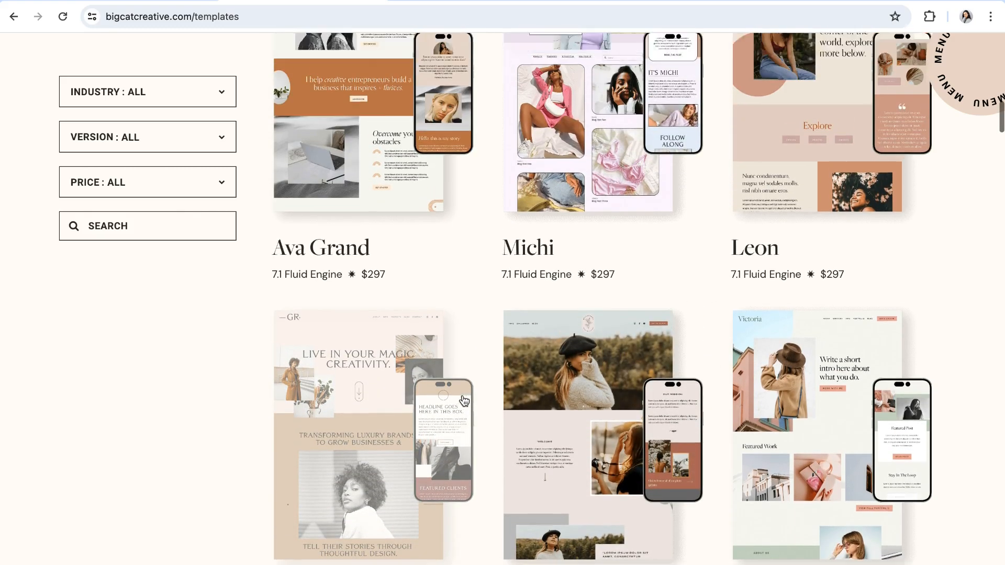
scroll(478, 396, "up", 2)
scroll(478, 397, "up", 1)
scroll(478, 397, "up", 3)
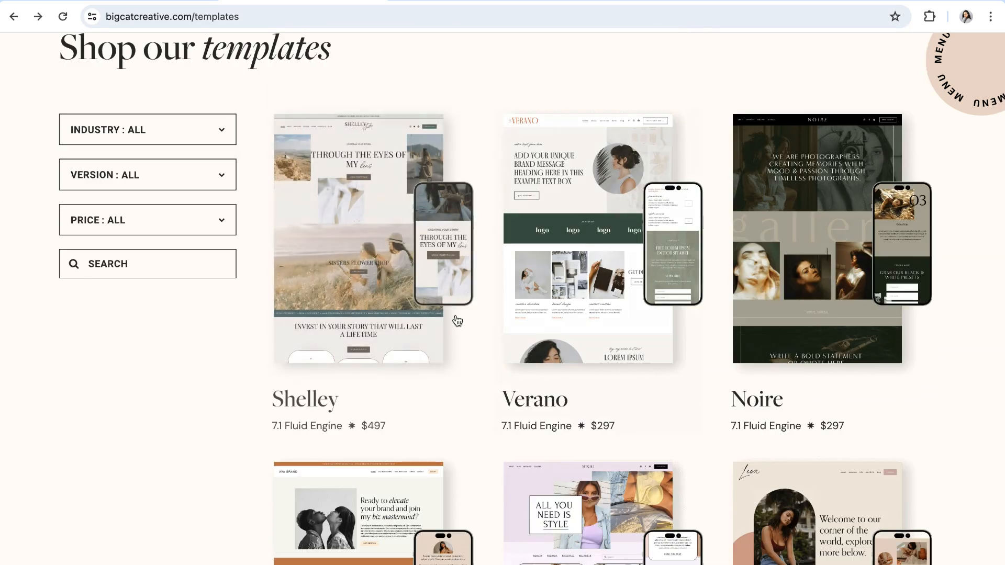
- Go to the Shelley template's page and launch its live demo site
left_click(355, 257)
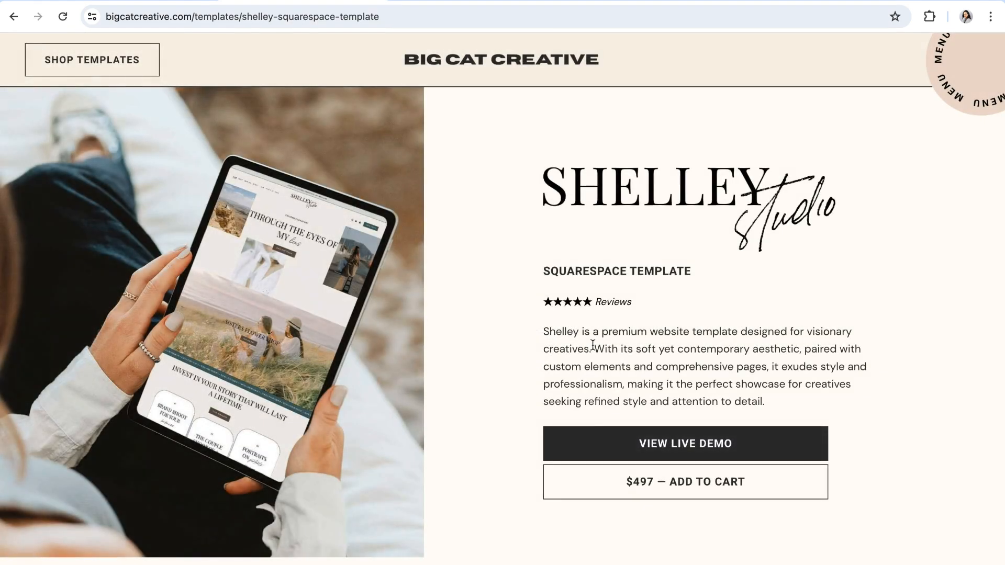
scroll(595, 359, "down", 1)
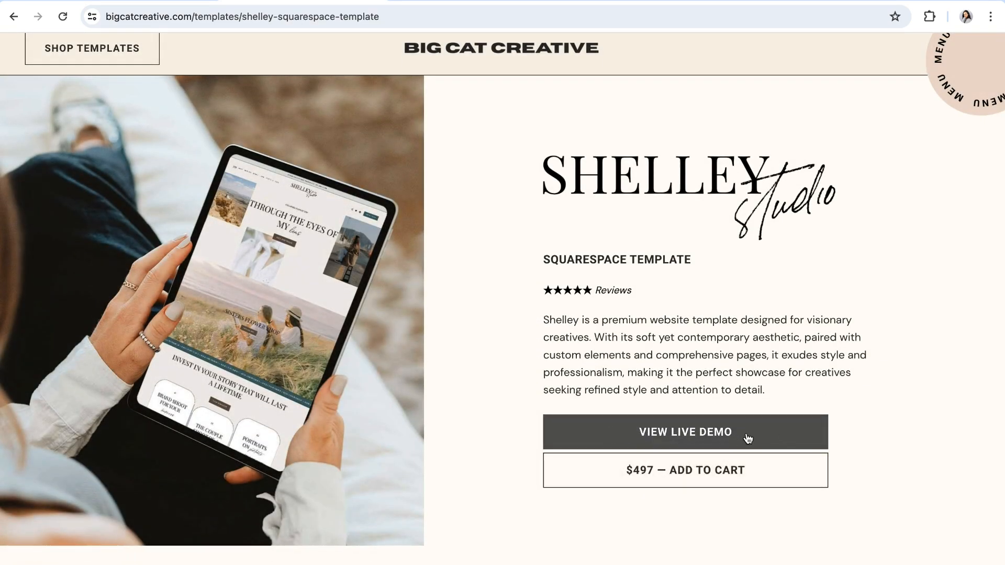
left_click(716, 434)
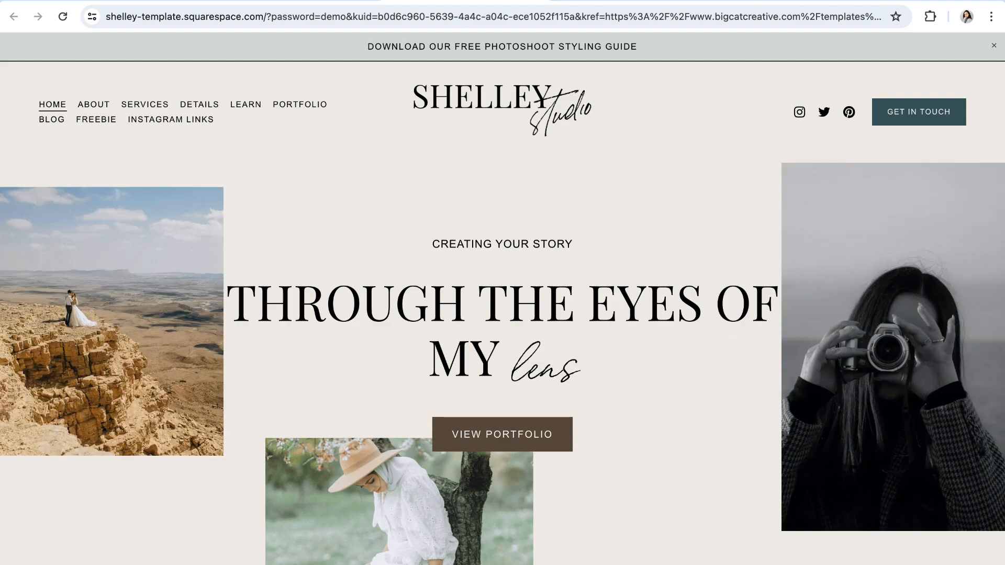
- Narrow the browser to phone width to preview the Shelley demo, then jump back to its top
left_click_drag(1002, 311, 340, 320)
scroll(211, 389, "down", 4)
scroll(211, 389, "down", 5)
scroll(211, 389, "down", 5)
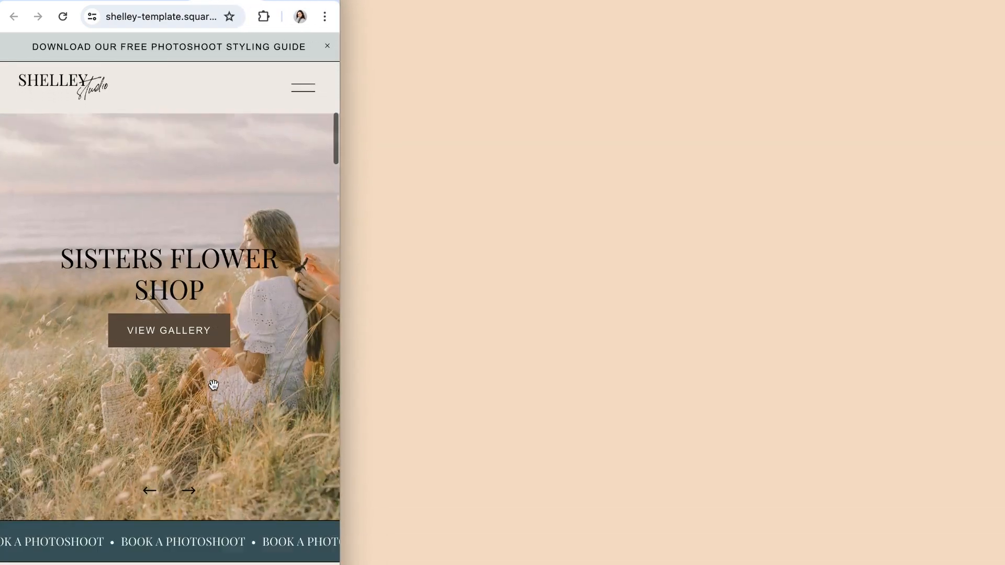
scroll(211, 389, "down", 5)
scroll(212, 388, "down", 4)
scroll(214, 385, "down", 3)
key("Home")
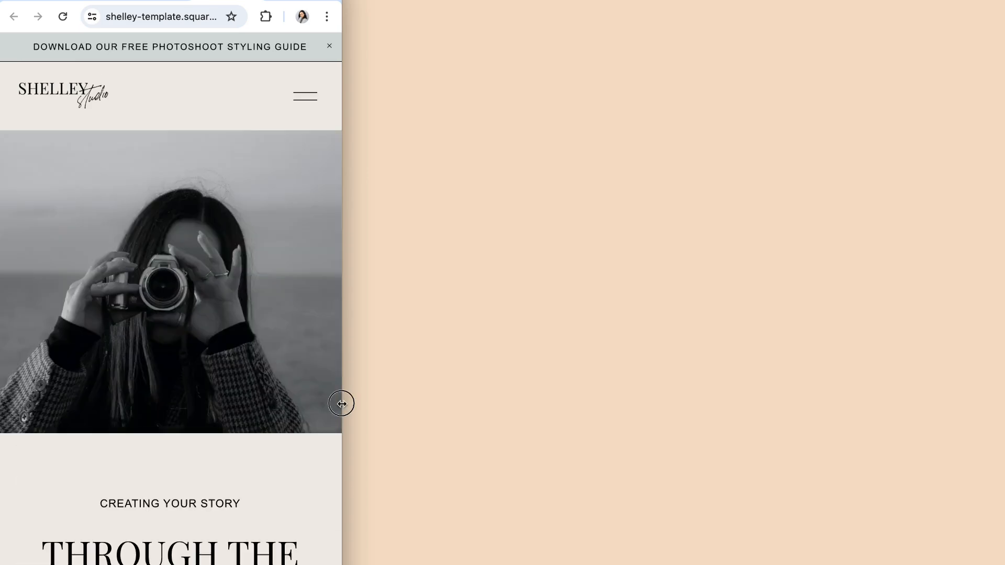
left_click_drag(339, 407, 1004, 421)
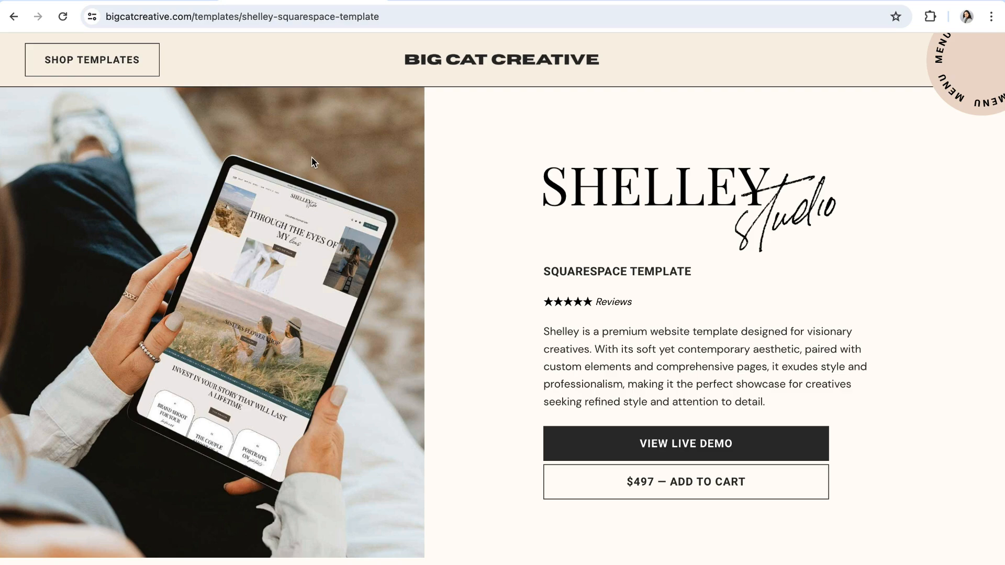
- From the Squarespace dashboard tab, go to website on the Test Site card
left_click(161, 2)
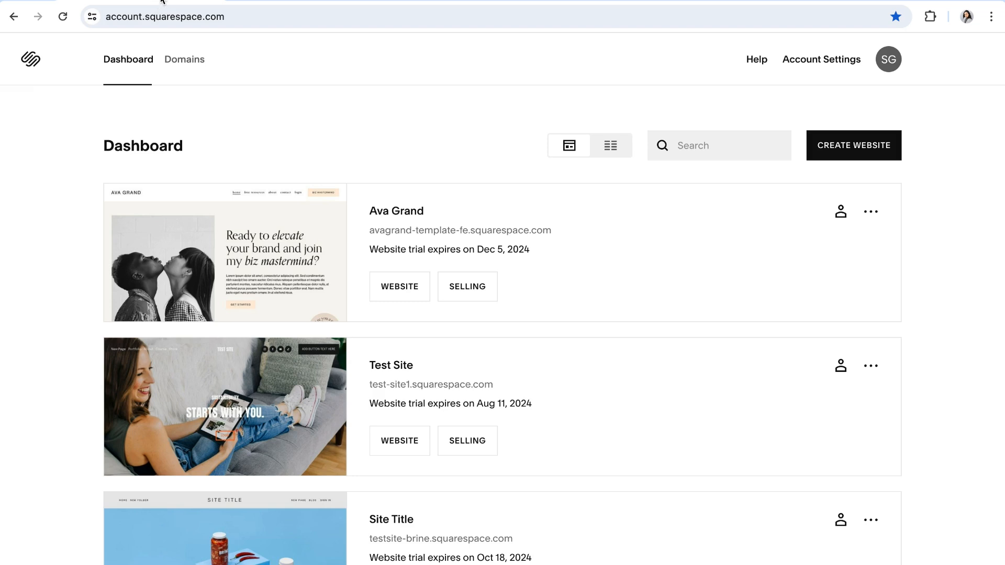
mouse_move(225, 406)
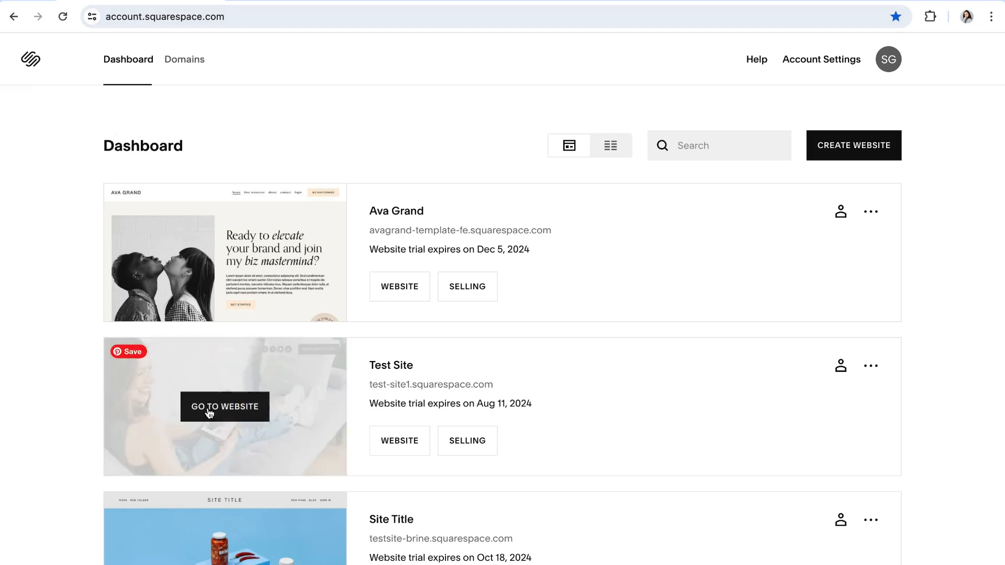
left_click(214, 411)
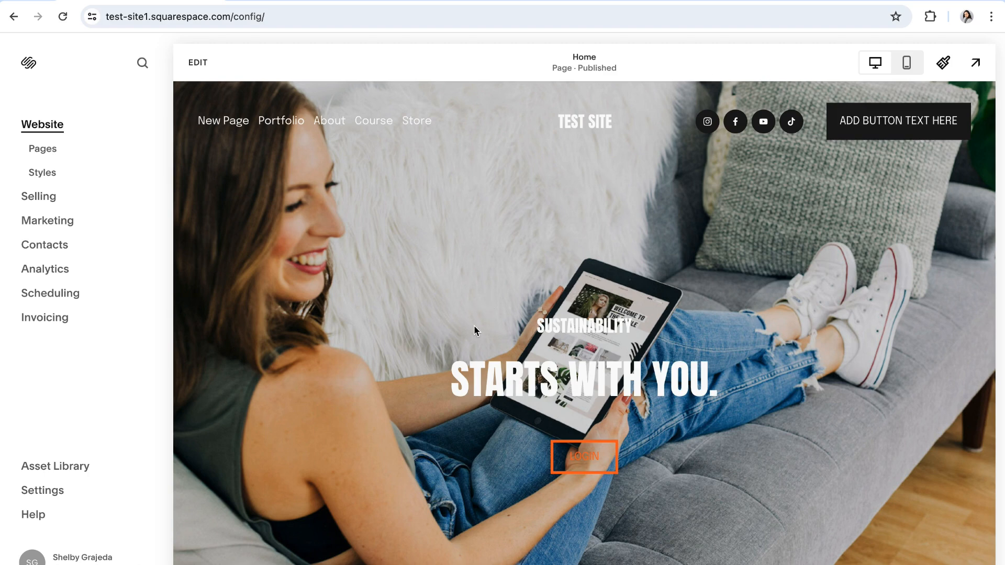
- Switch to the phone layout, start editing, and narrow the lake image block
left_click(907, 63)
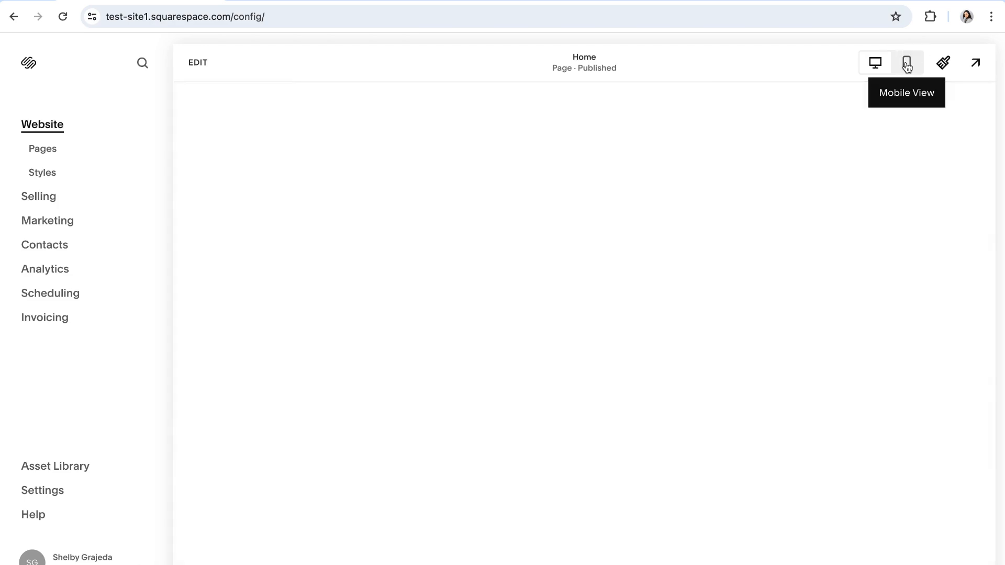
left_click(198, 62)
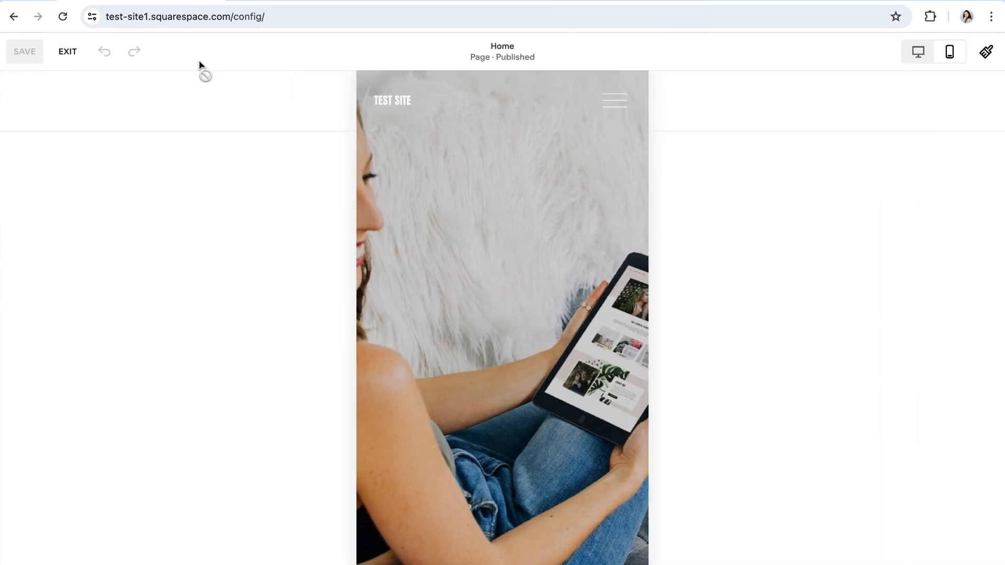
mouse_move(383, 369)
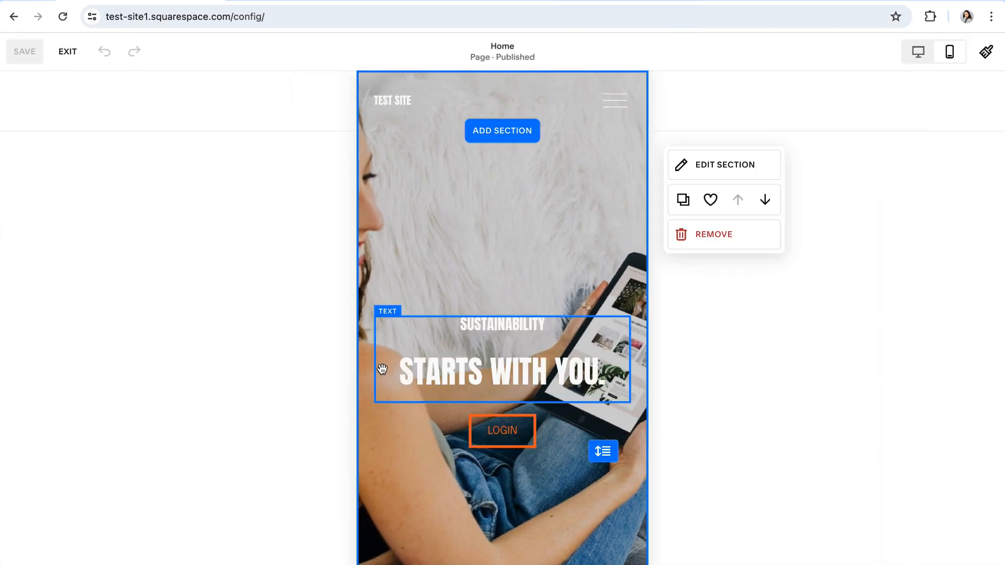
left_click_drag(383, 370, 372, 391)
scroll(367, 393, "down", 5)
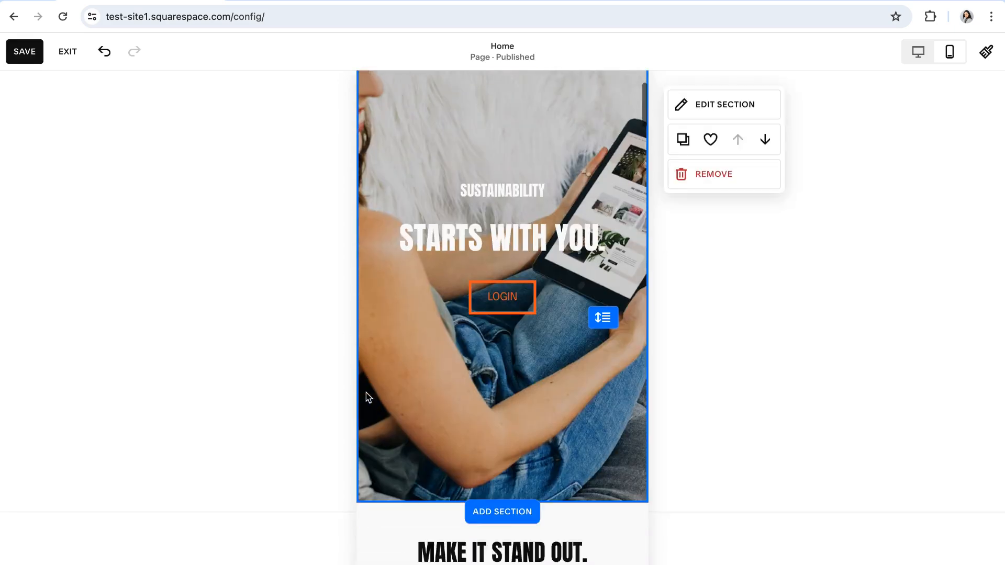
scroll(366, 393, "down", 3)
scroll(365, 398, "down", 5)
scroll(366, 398, "down", 3)
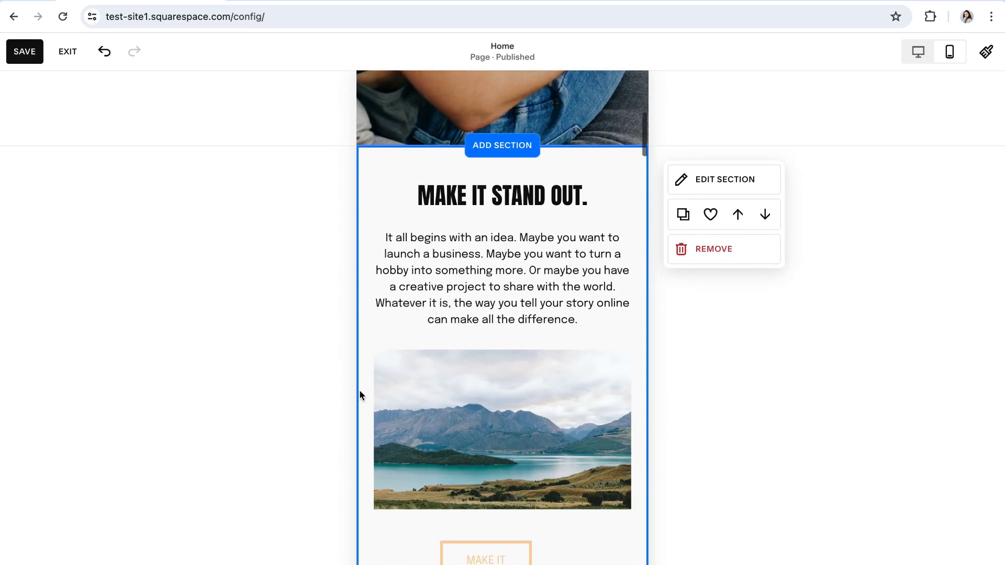
left_click(512, 410)
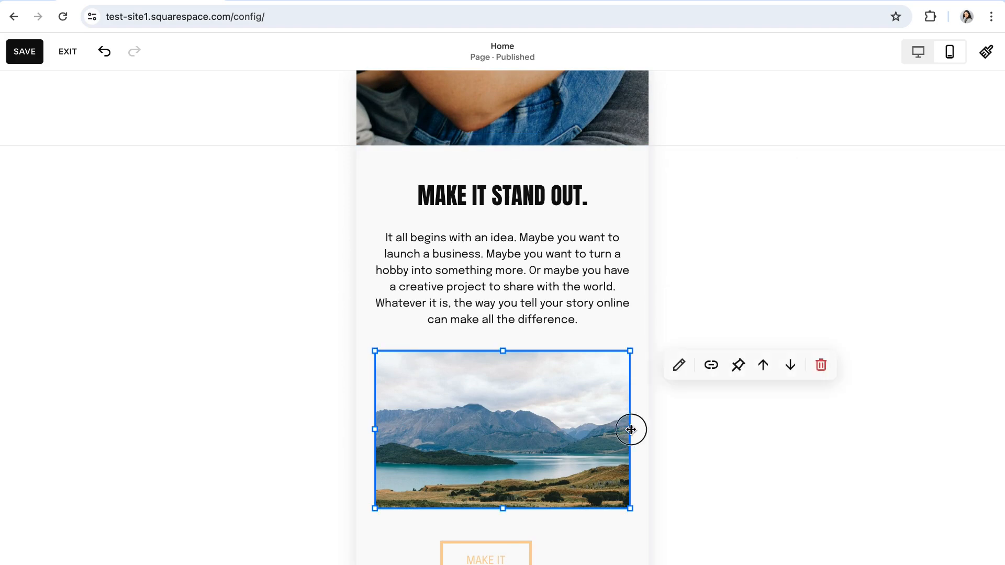
left_click_drag(632, 430, 535, 431)
- Move the lake image and the button block above the MAKE IT STAND OUT text, then check the desktop layout
mouse_move(471, 429)
left_mouse_down()
mouse_move(540, 424)
mouse_move(533, 289)
left_mouse_up()
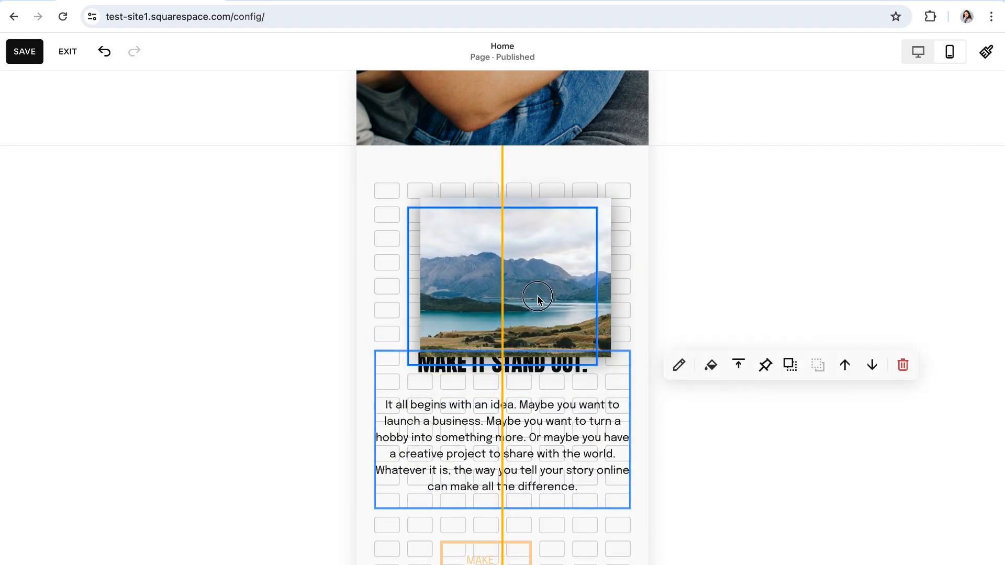
left_click(539, 438)
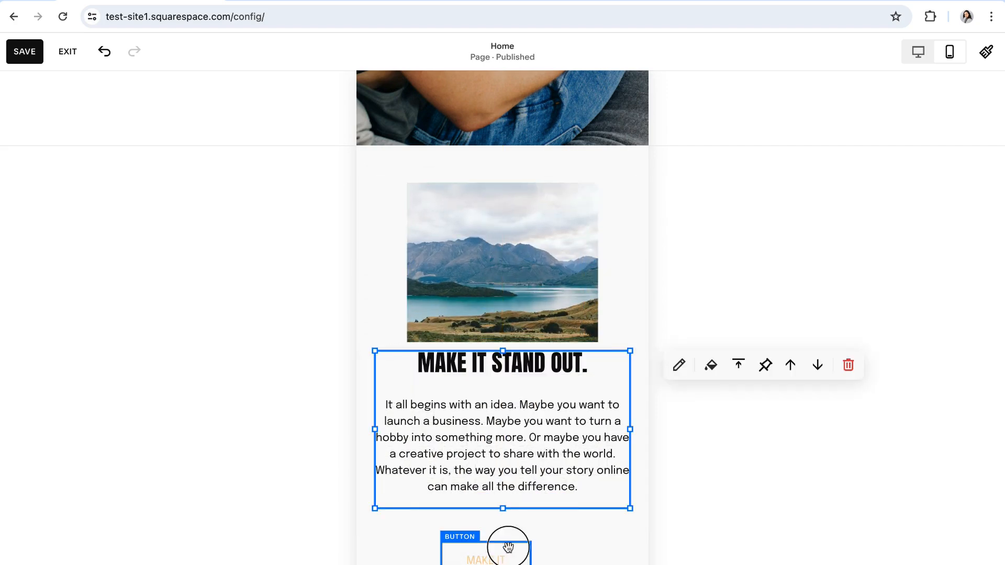
mouse_move(508, 550)
left_mouse_down()
mouse_move(519, 381)
mouse_move(509, 346)
left_mouse_up()
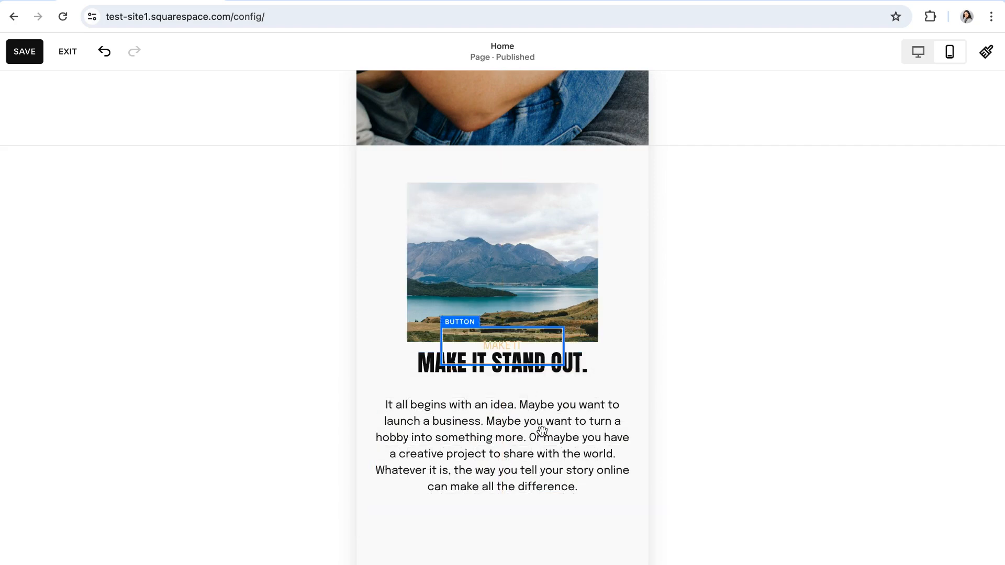
left_click(720, 335)
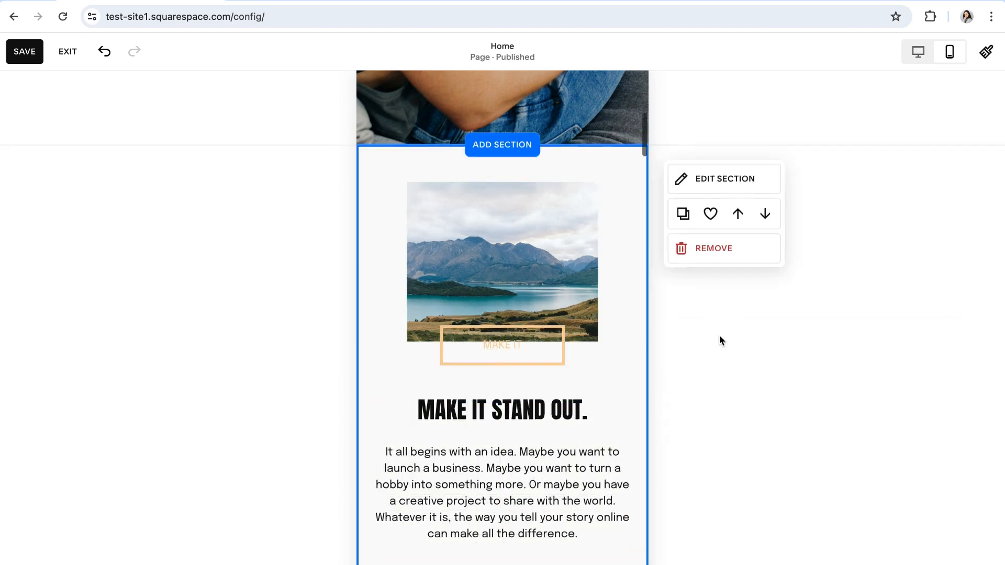
scroll(550, 346, "down", 1)
left_click(919, 52)
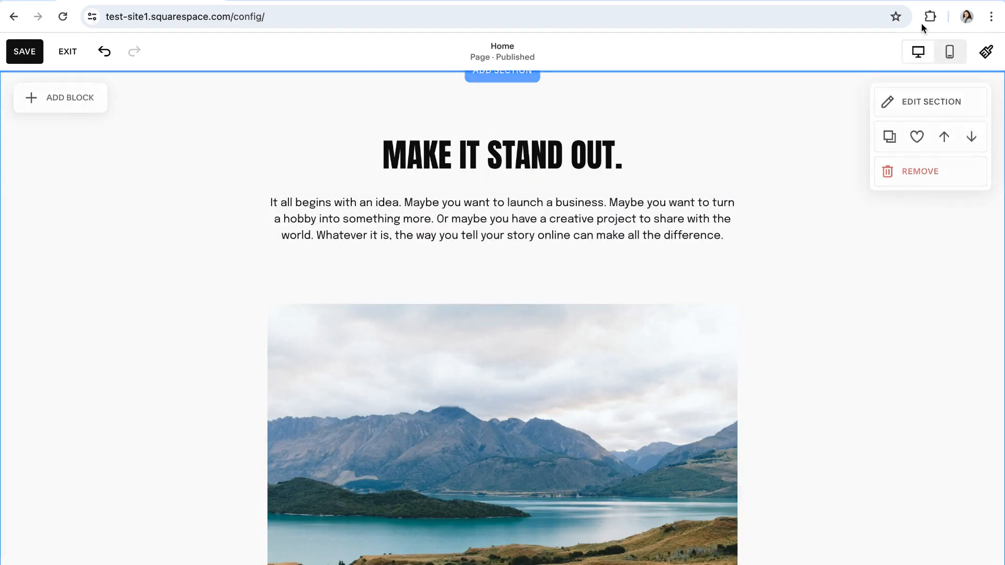
- Return to the phone preview, test extra section height via the row handle, and select the text block
left_click(950, 52)
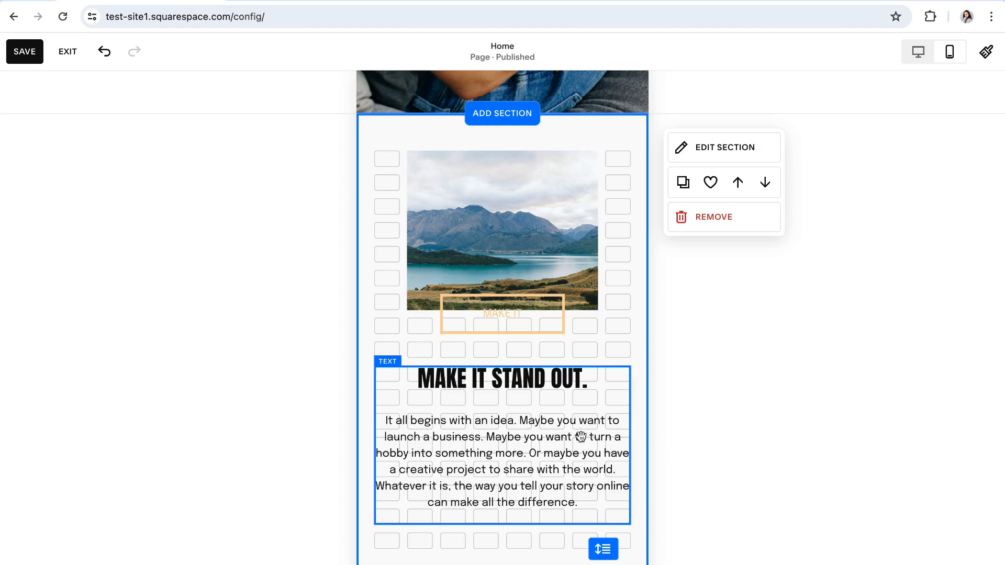
scroll(581, 437, "down", 2)
scroll(581, 437, "down", 1)
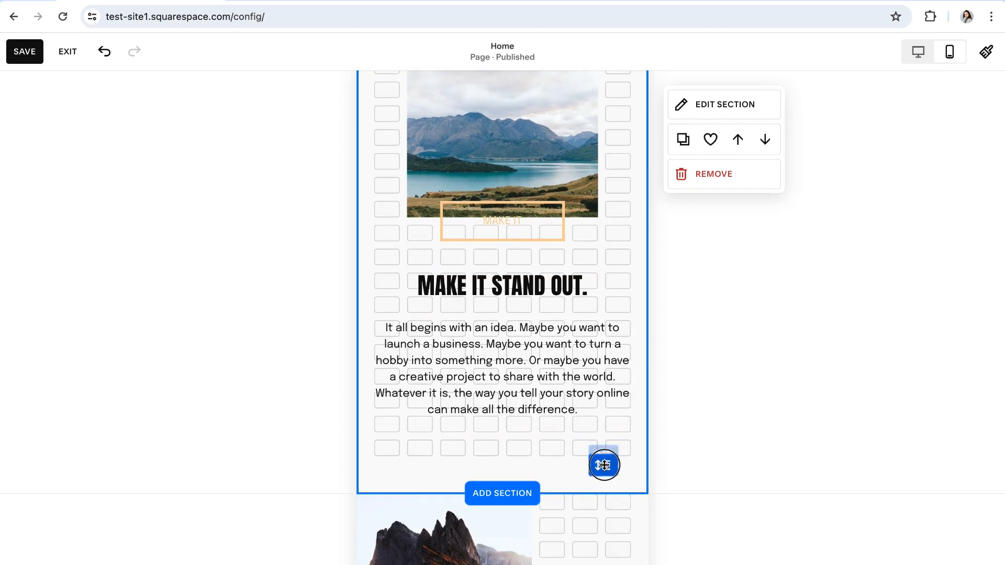
mouse_move(603, 466)
left_mouse_down()
mouse_move(595, 540)
mouse_move(599, 363)
left_mouse_up()
left_click(608, 442)
scroll(607, 442, "up", 3)
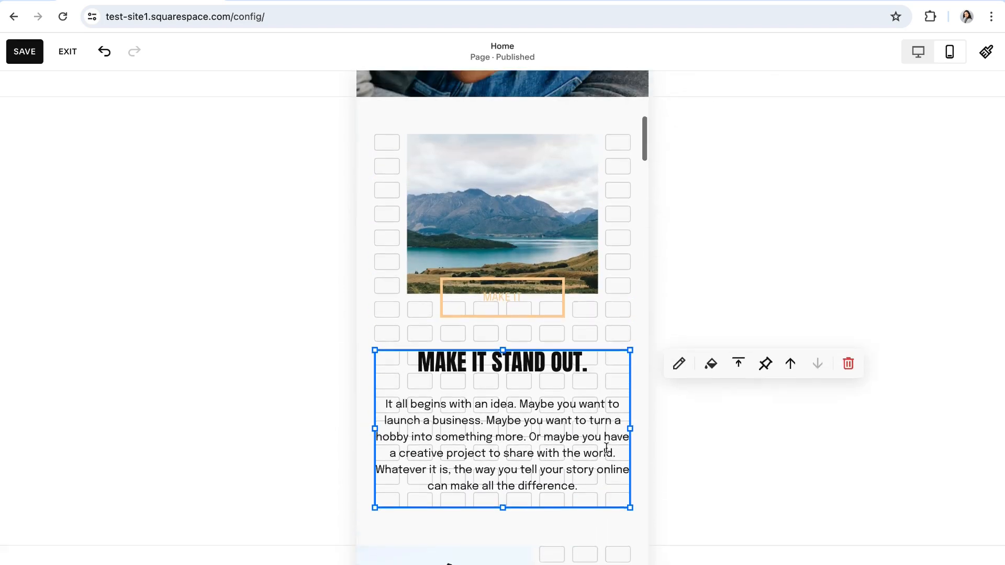
- Move the MAKE IT button block up onto the lake image's lower edge
left_click(284, 358)
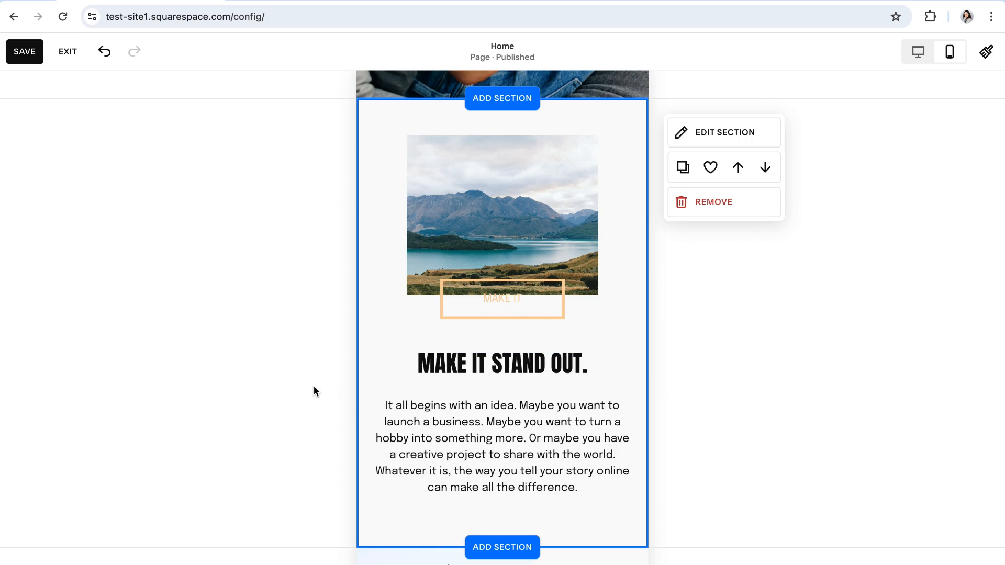
scroll(330, 390, "up", 1)
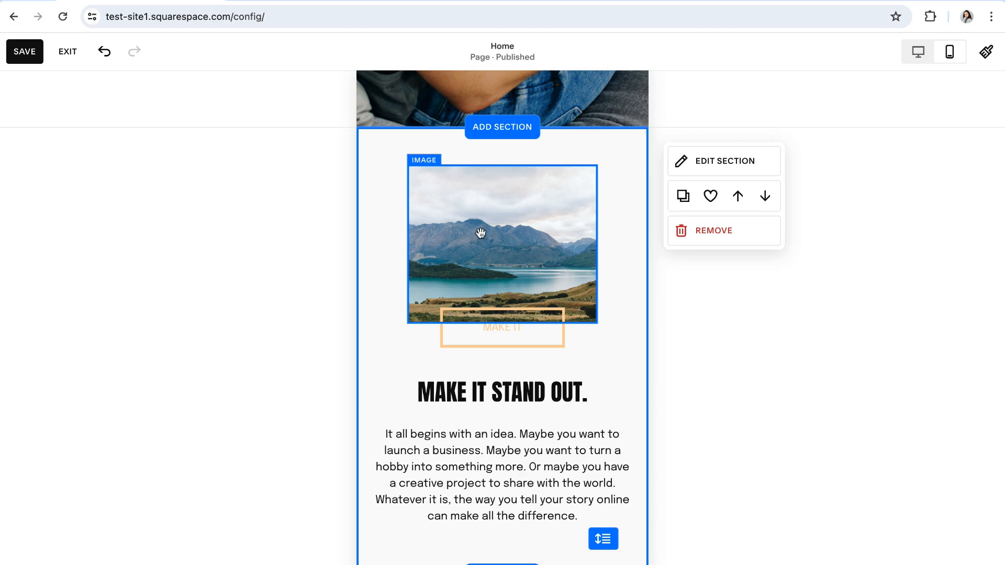
scroll(501, 455, "down", 1)
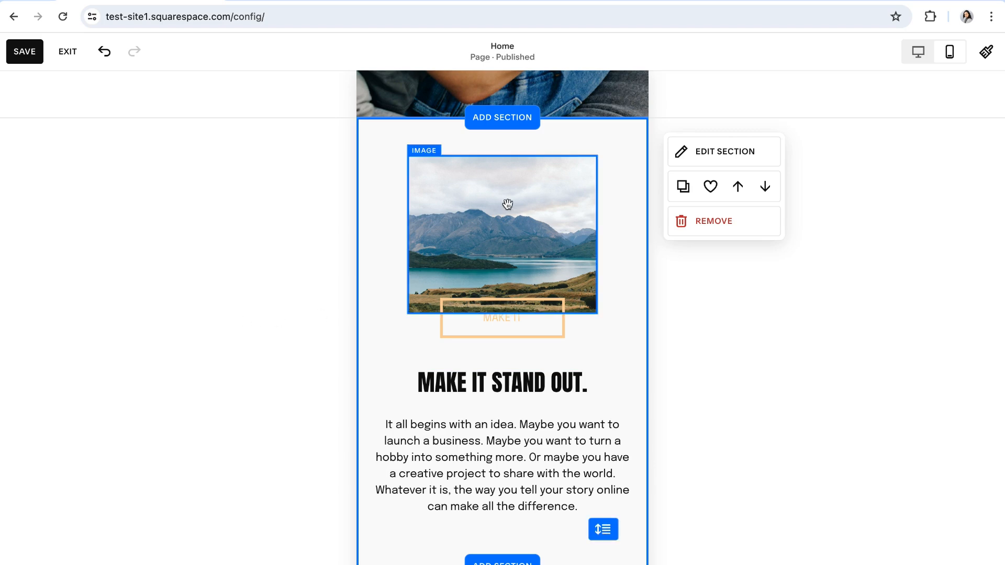
left_click(511, 231)
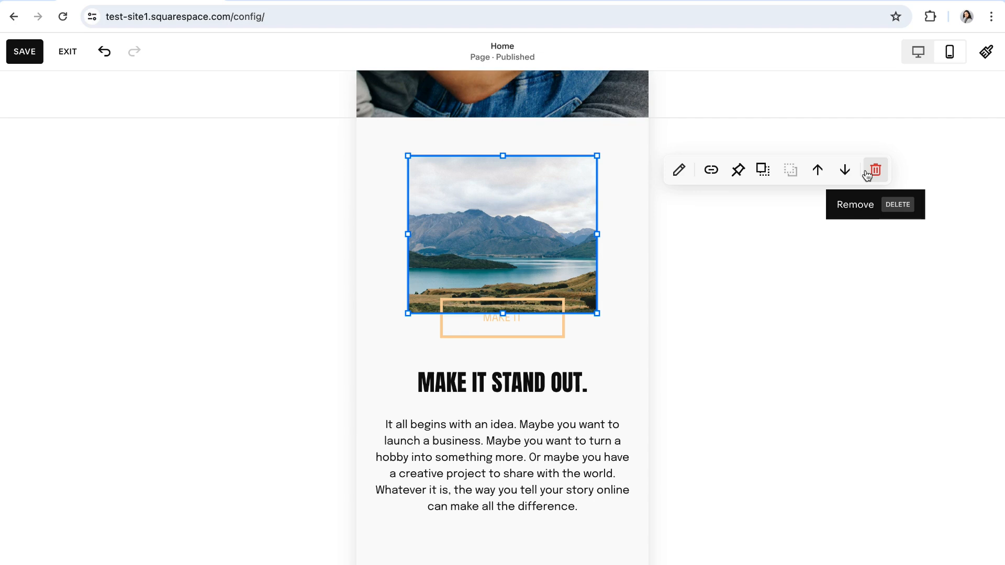
left_click(749, 262)
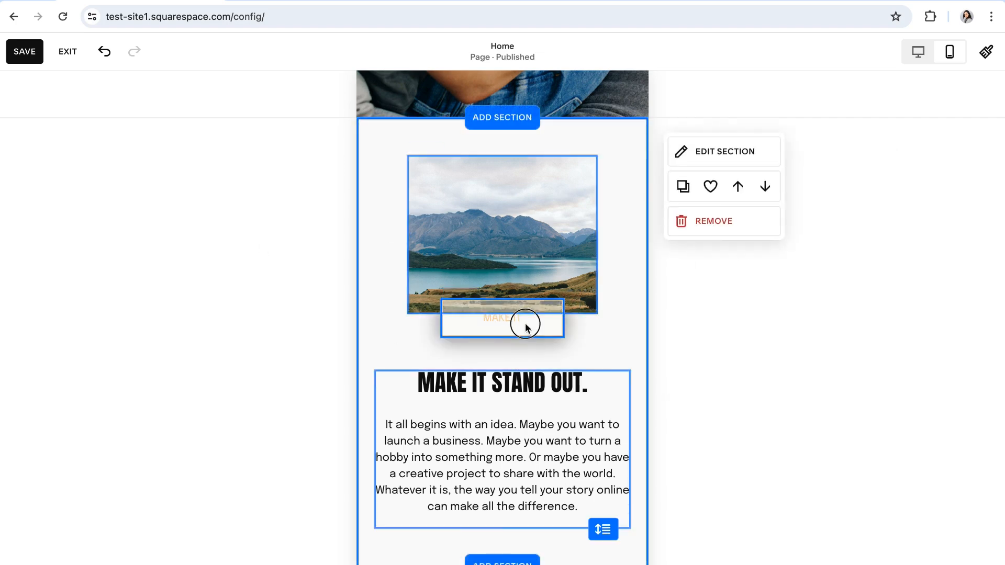
left_click_drag(518, 322, 518, 244)
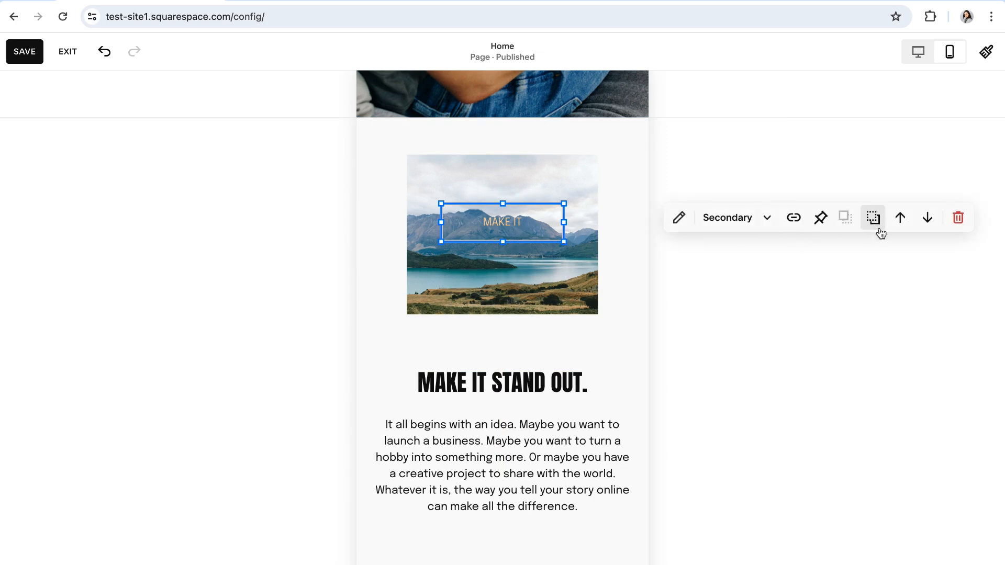
- Send the button behind the lake image with Move backward, then undo to restore it in front
left_click(873, 217)
left_click(781, 332)
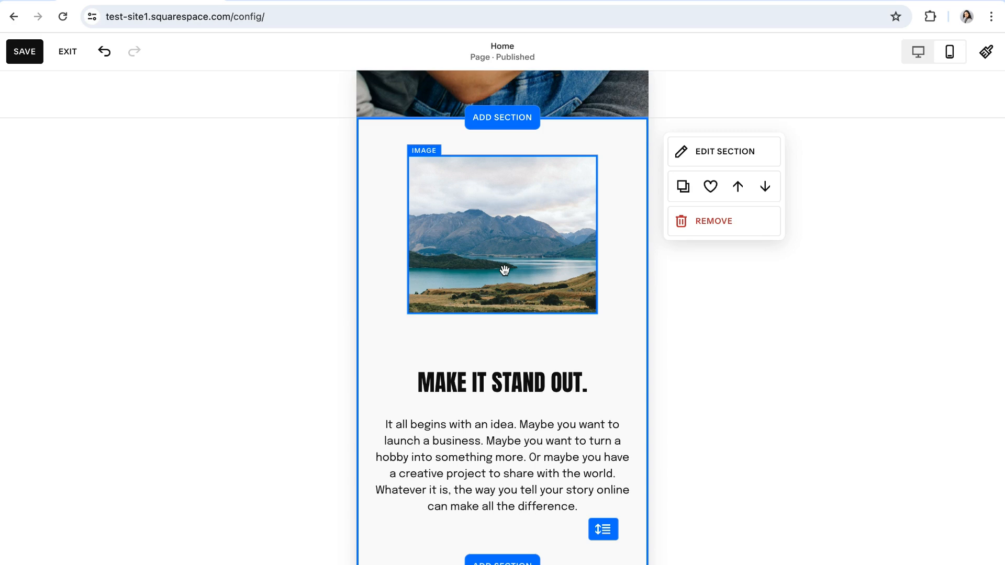
key("ctrl+z")
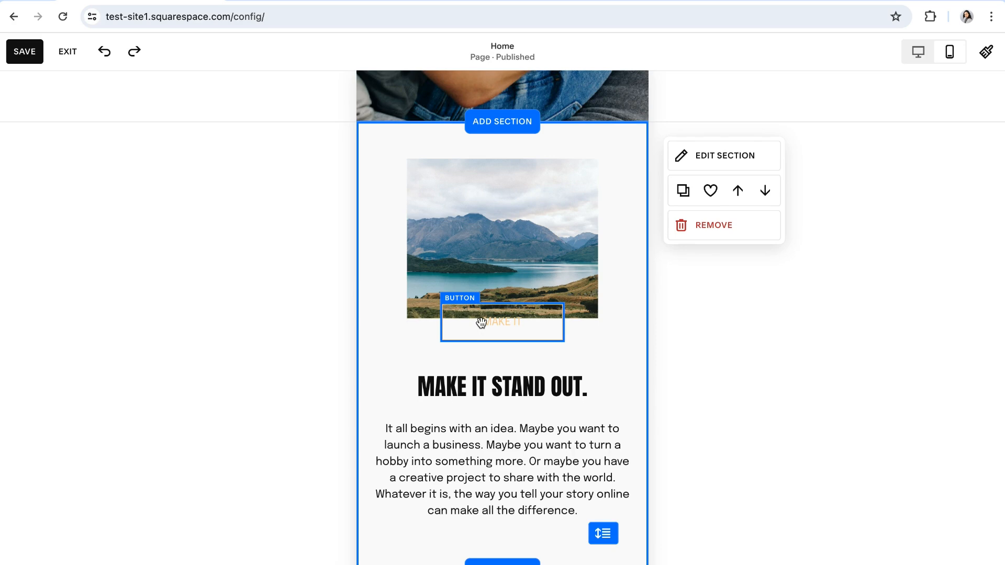
left_click(987, 52)
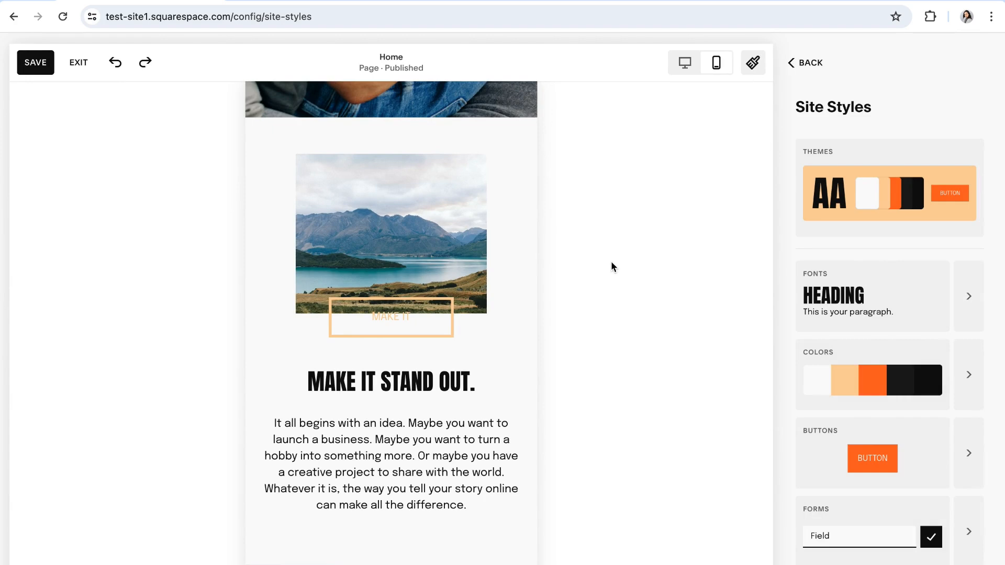
left_click(806, 62)
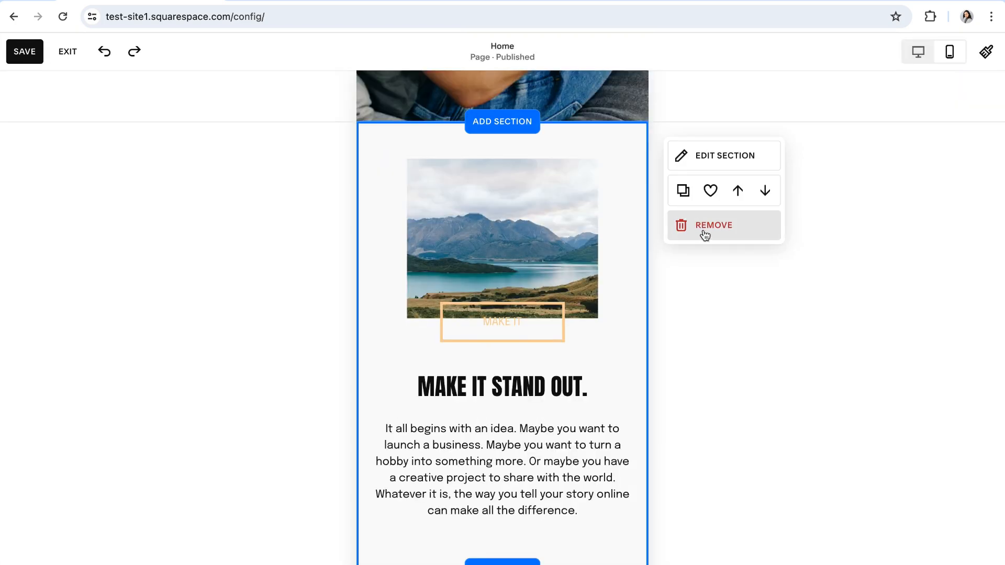
mouse_move(524, 362)
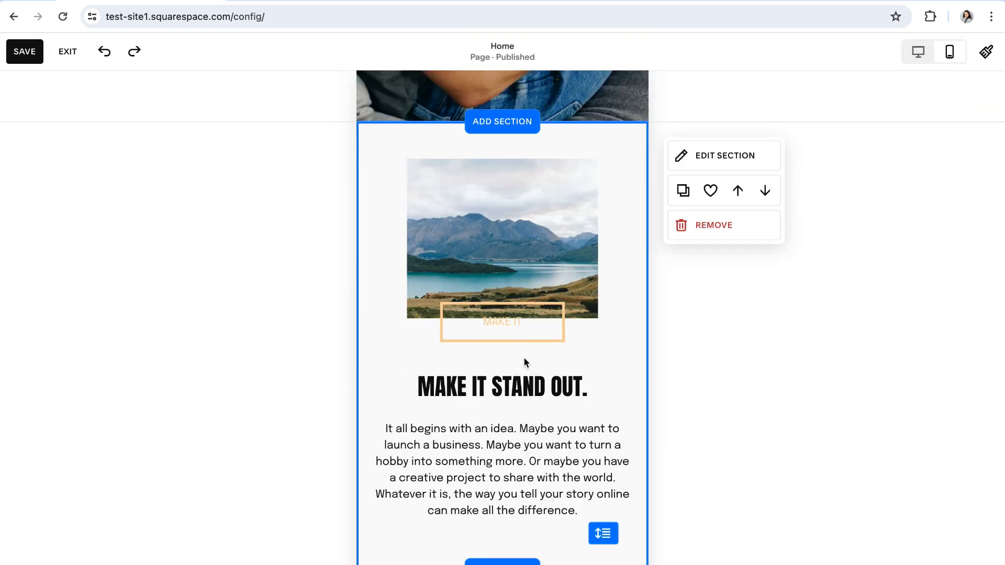
scroll(348, 362, "down", 1)
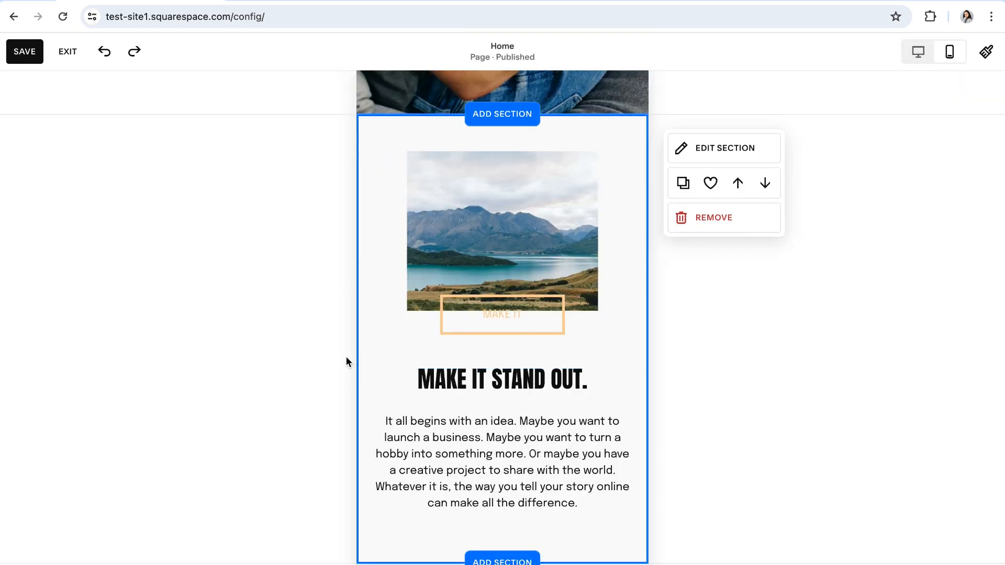
scroll(353, 360, "up", 3)
scroll(354, 360, "up", 3)
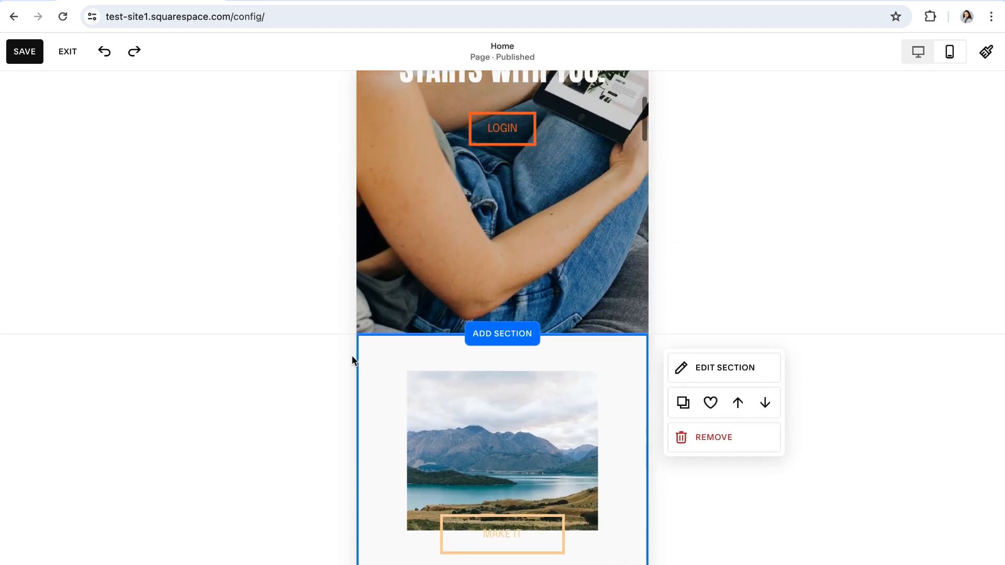
scroll(354, 360, "up", 2)
scroll(354, 361, "up", 2)
scroll(349, 358, "up", 3)
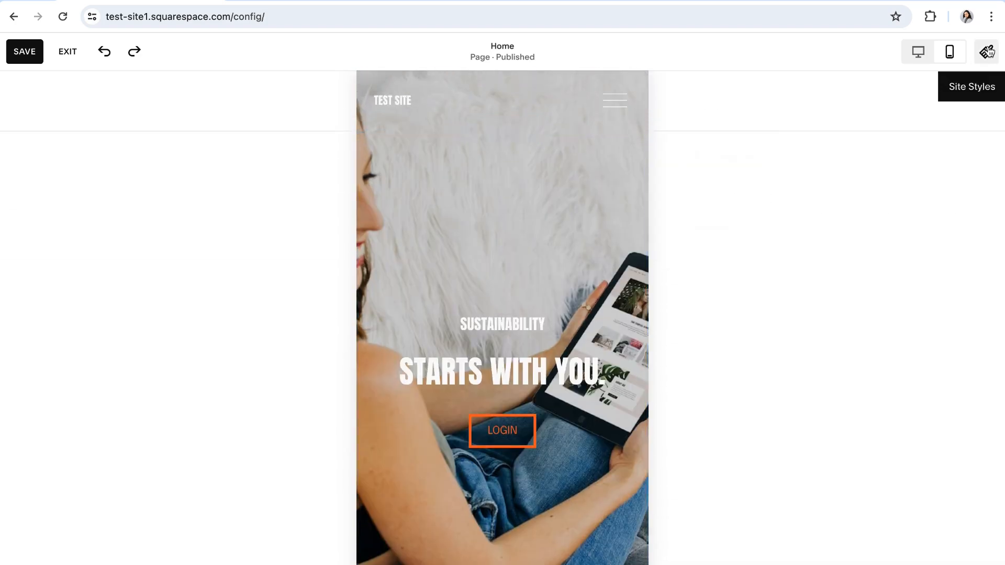
- Exit the site editor with Escape to head back to the dashboard
key("Escape")
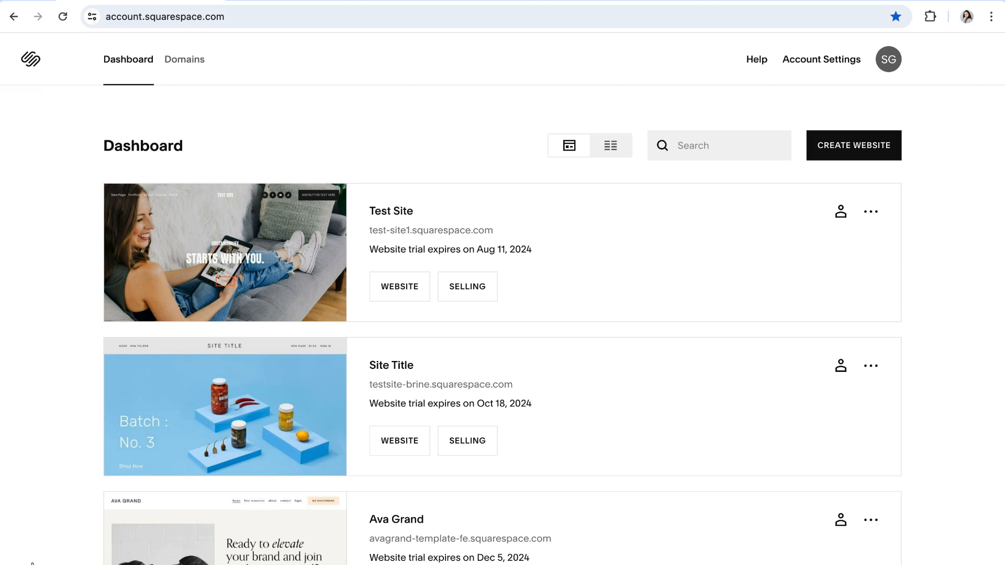
mouse_move(225, 407)
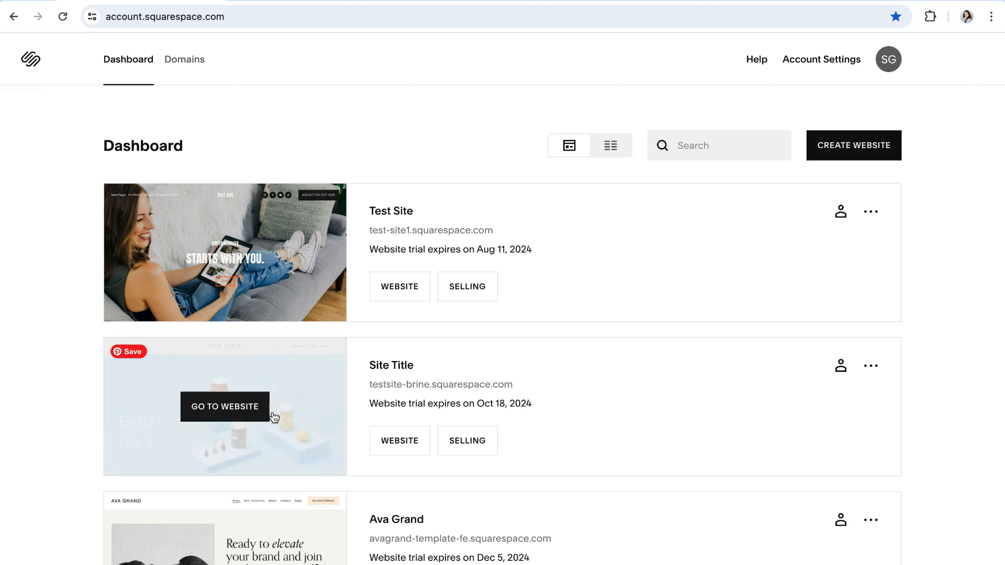
- Open the Site Title website and preview it at phone size
left_click(218, 411)
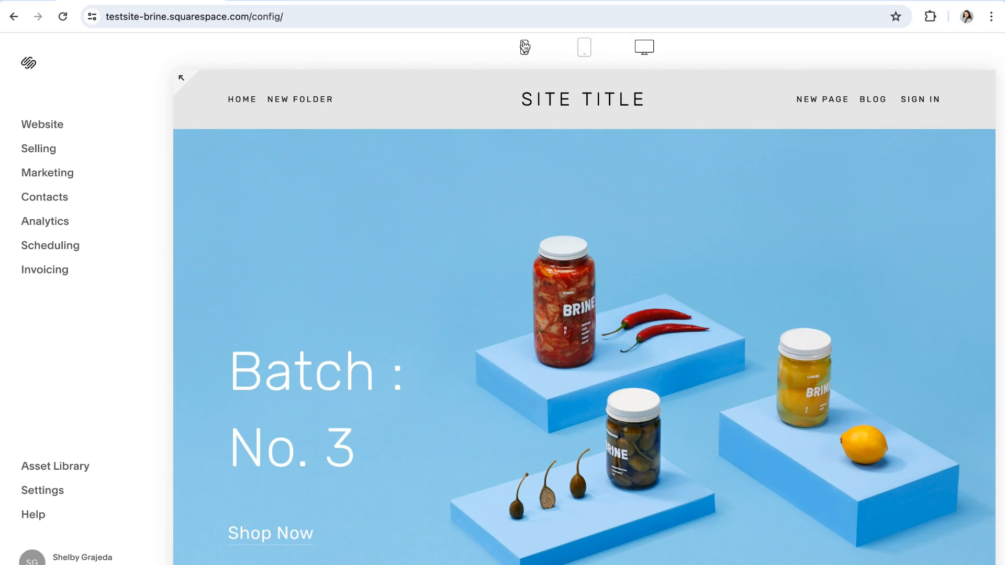
left_click(525, 49)
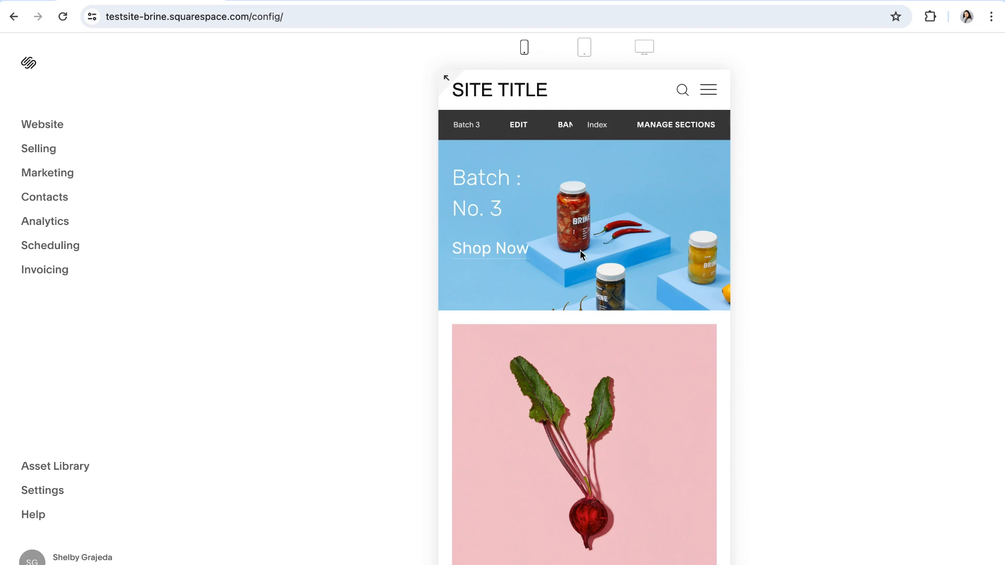
scroll(591, 287, "down", 5)
scroll(590, 285, "down", 8)
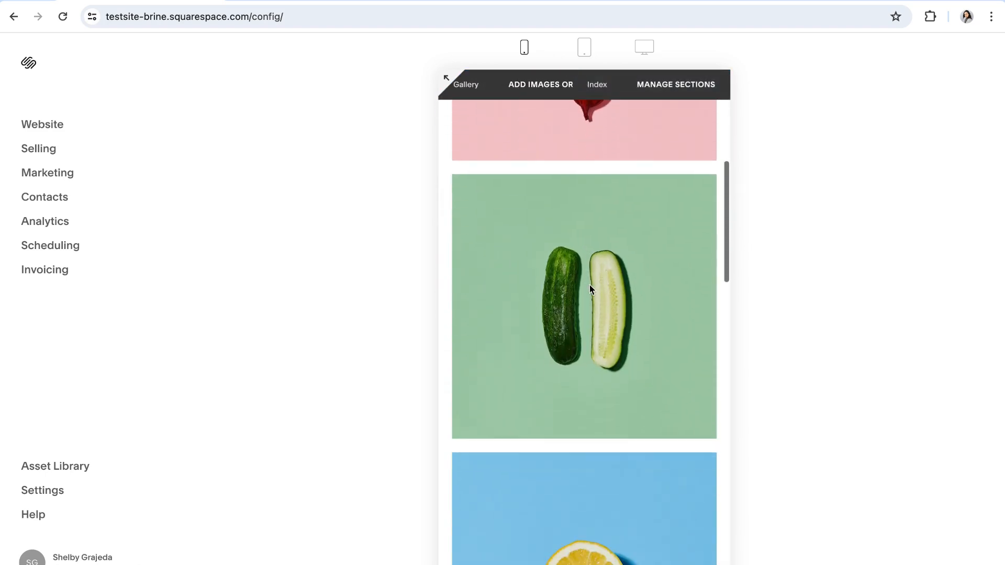
scroll(589, 286, "down", 5)
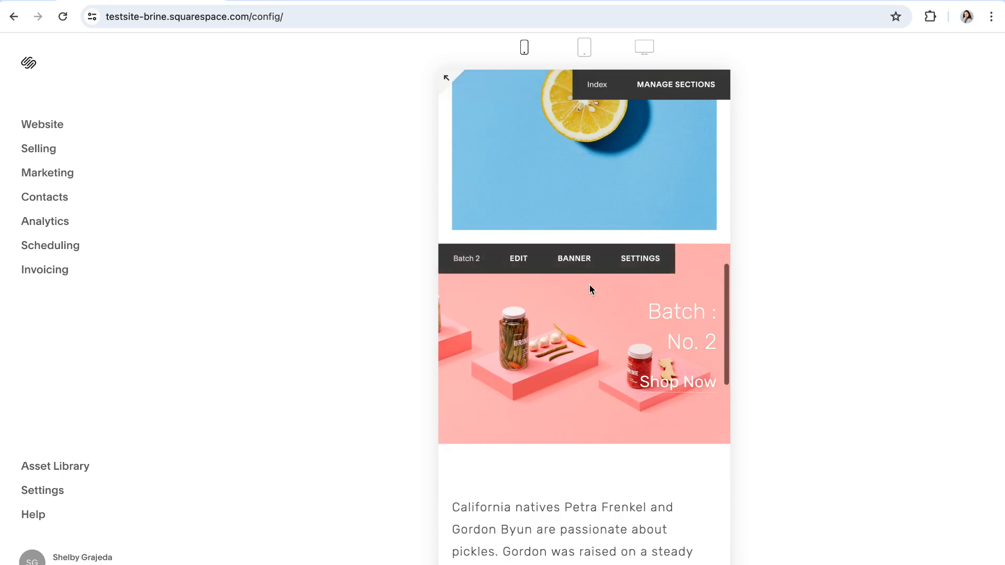
scroll(590, 286, "down", 3)
scroll(589, 284, "up", 3)
scroll(589, 283, "up", 5)
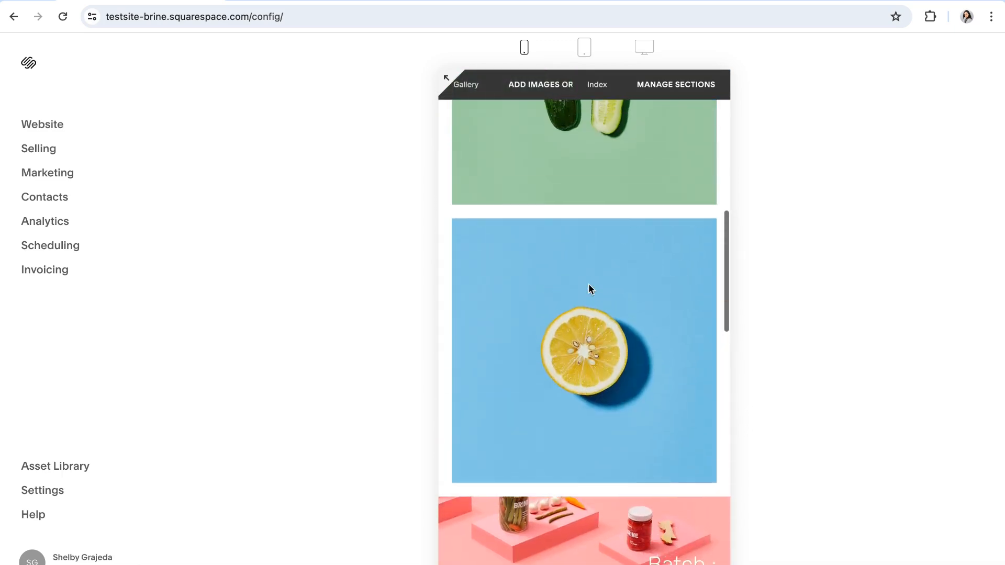
scroll(590, 283, "up", 3)
scroll(589, 283, "up", 3)
scroll(589, 284, "up", 3)
scroll(589, 286, "up", 3)
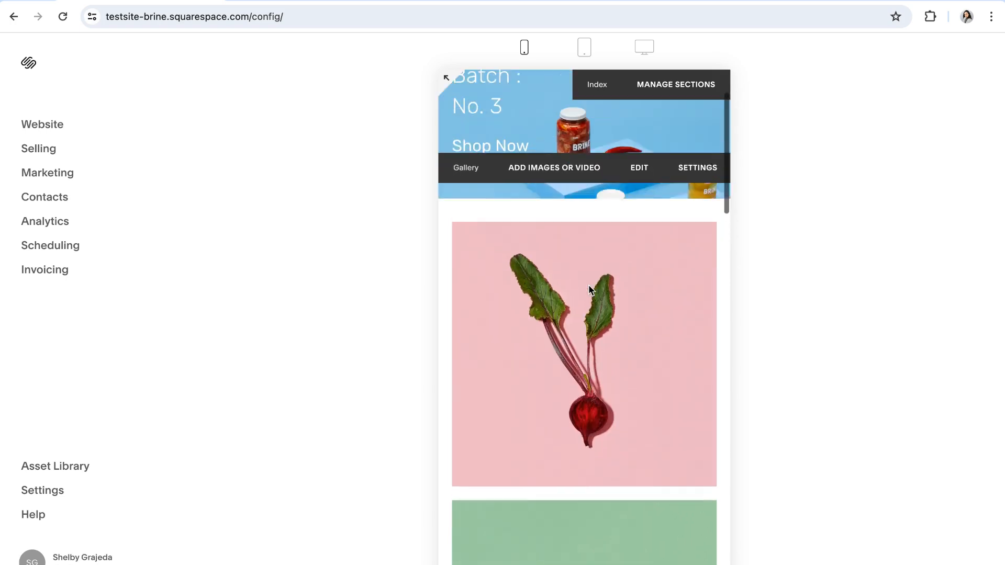
scroll(588, 285, "up", 3)
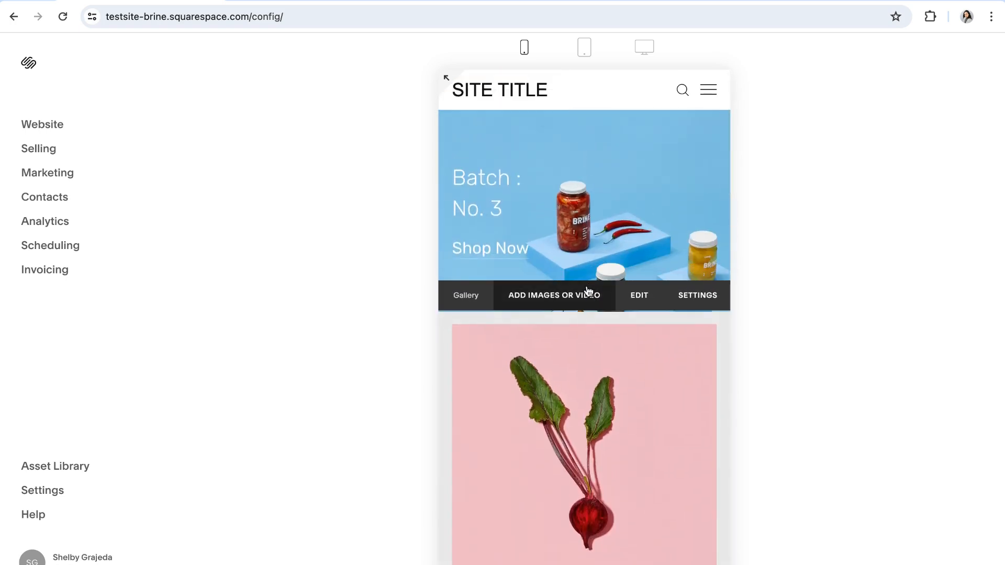
mouse_move(584, 212)
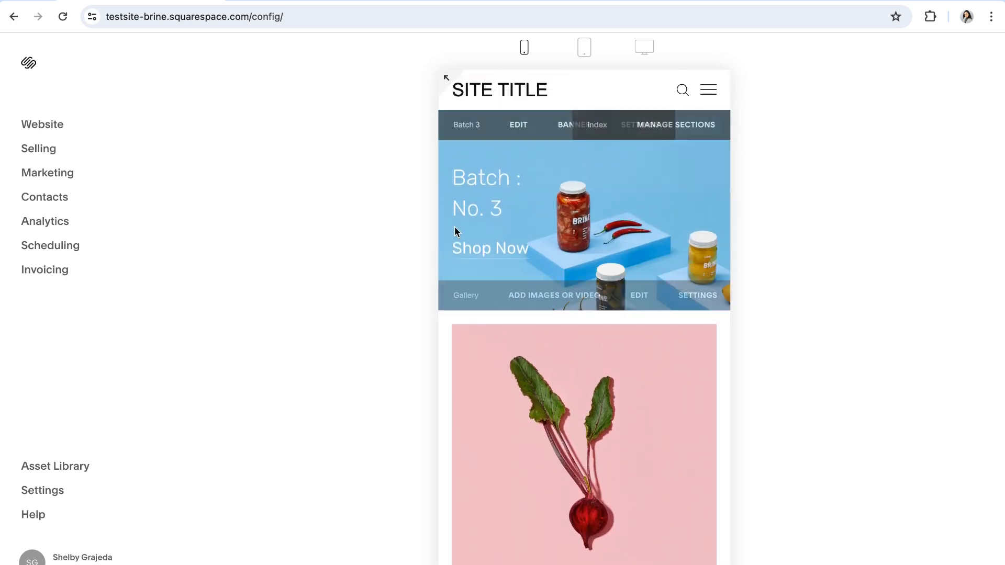
scroll(551, 269, "down", 5)
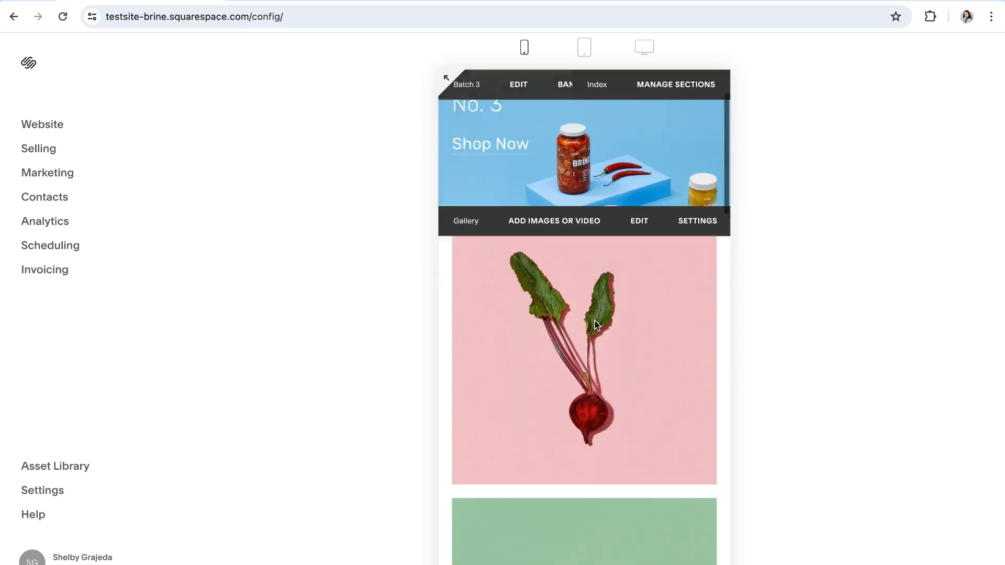
scroll(593, 317, "down", 5)
scroll(593, 319, "down", 5)
scroll(593, 319, "down", 5)
scroll(591, 317, "down", 5)
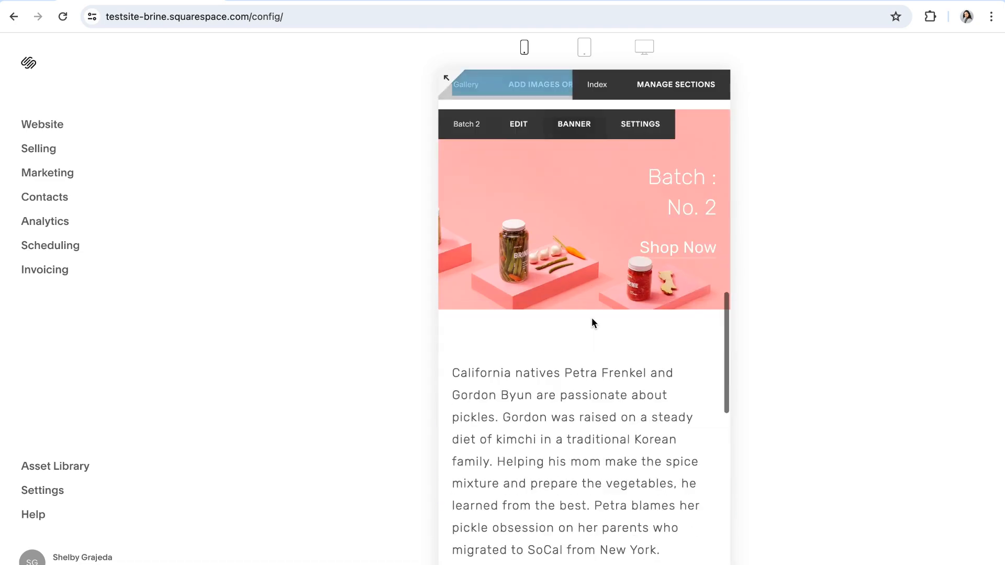
scroll(591, 317, "down", 5)
scroll(592, 317, "down", 5)
scroll(591, 317, "down", 5)
scroll(591, 320, "down", 2)
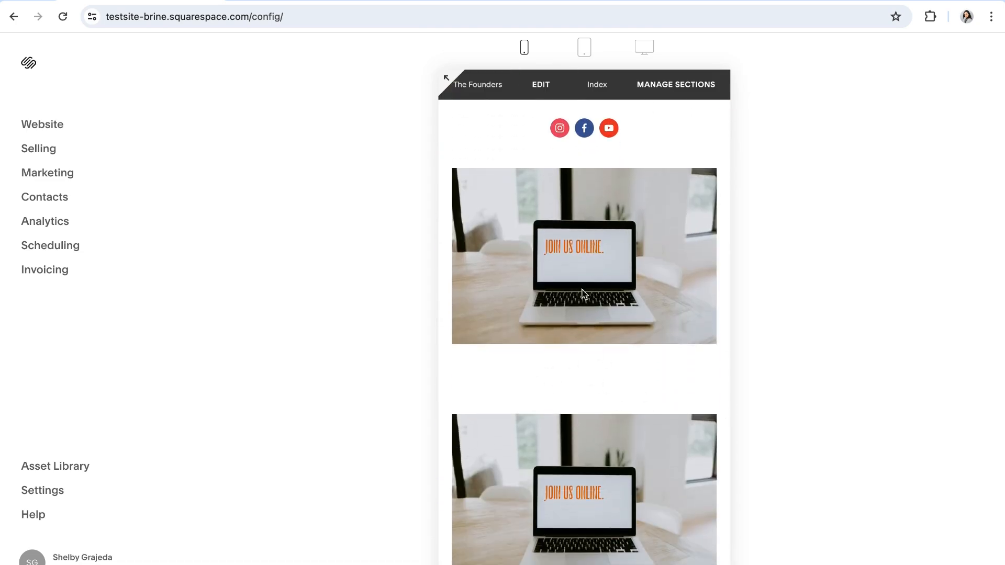
scroll(586, 393, "down", 3)
scroll(568, 264, "down", 2)
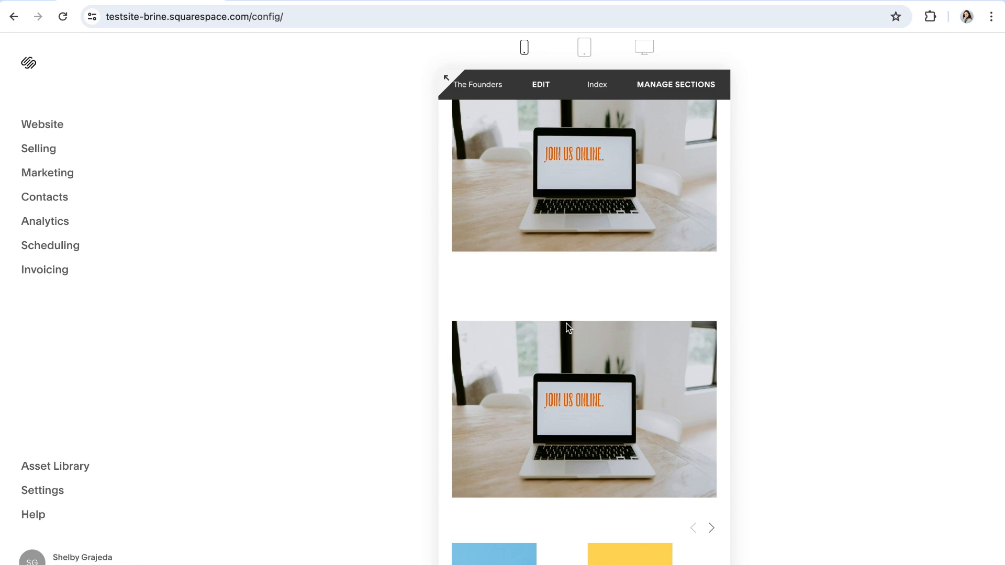
- Switch to desktop preview and start editing The Founders section
left_click(644, 48)
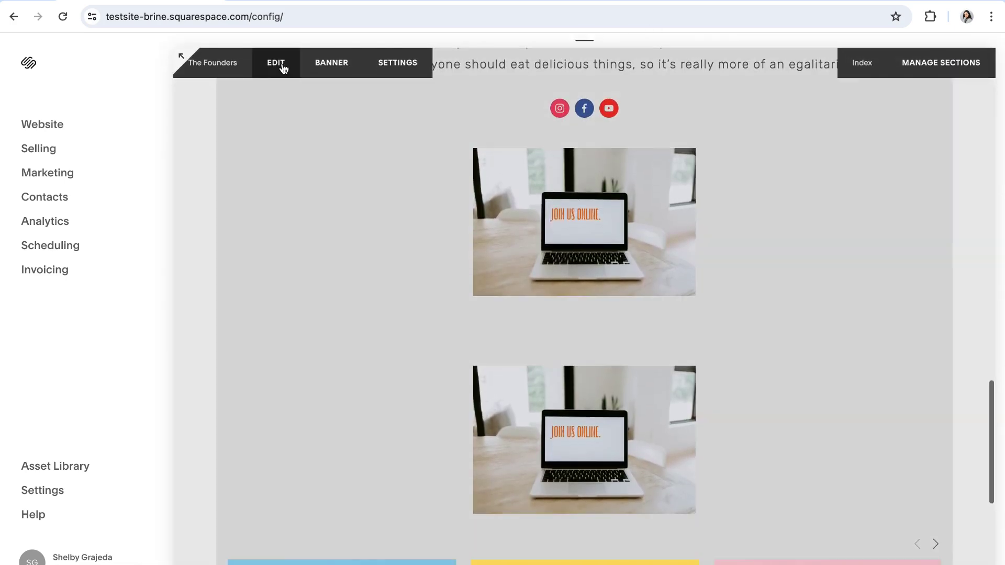
left_click(275, 62)
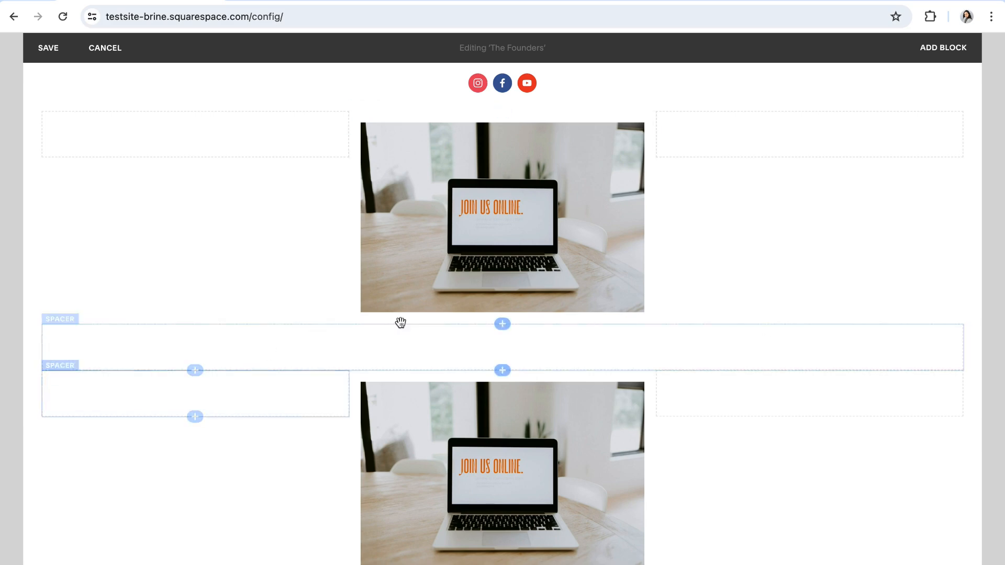
- Insert a Spacer block and place it side by side with the existing spacer between the laptop images
left_click(503, 370)
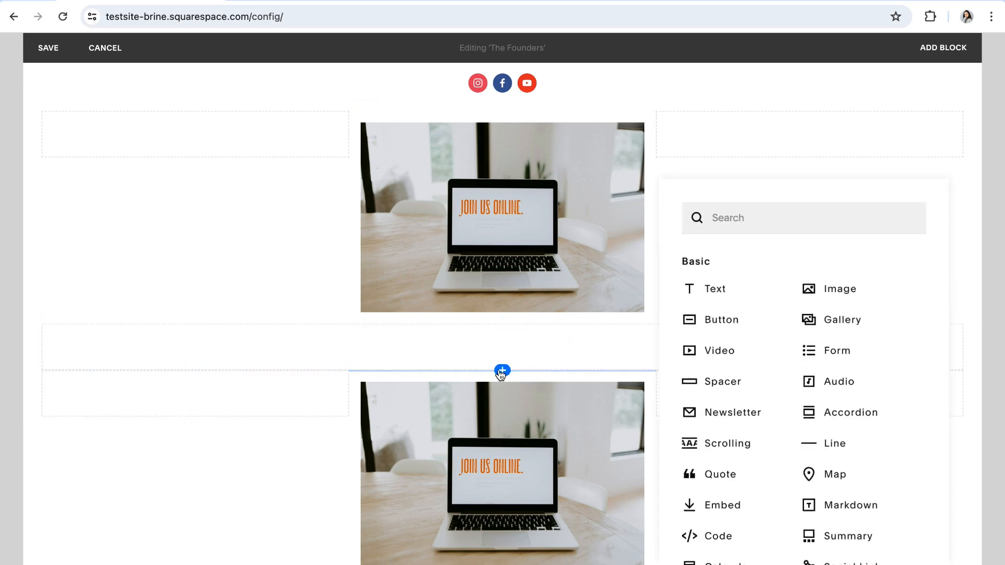
left_click(721, 382)
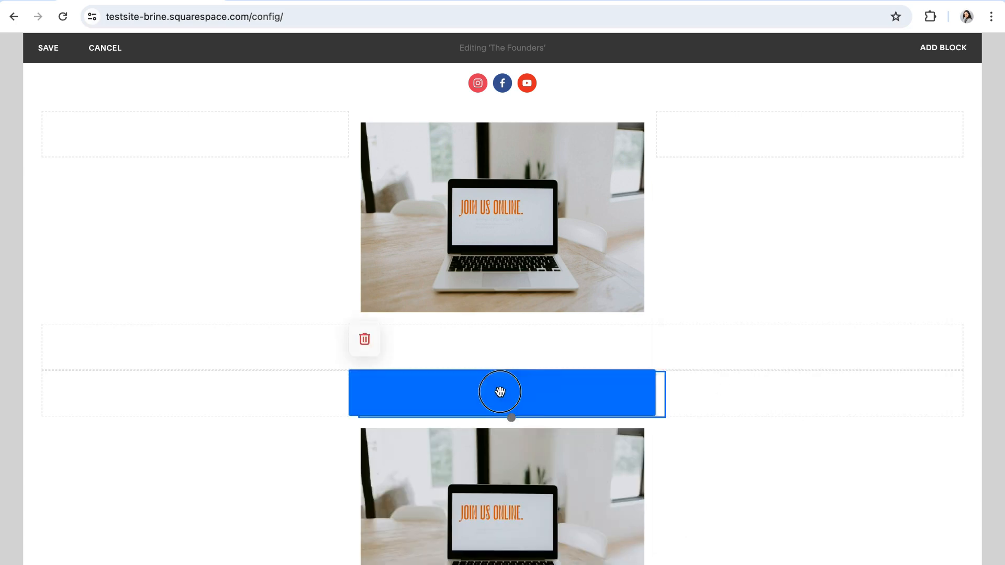
left_click_drag(500, 392, 886, 336)
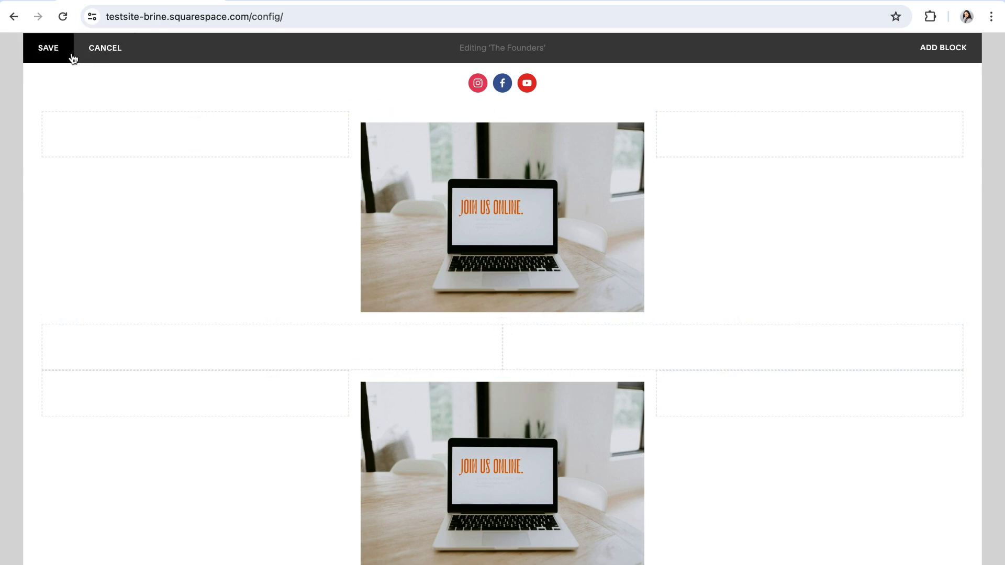
- Save The Founders changes and preview the page at tablet then phone size
left_click(48, 48)
key("Escape")
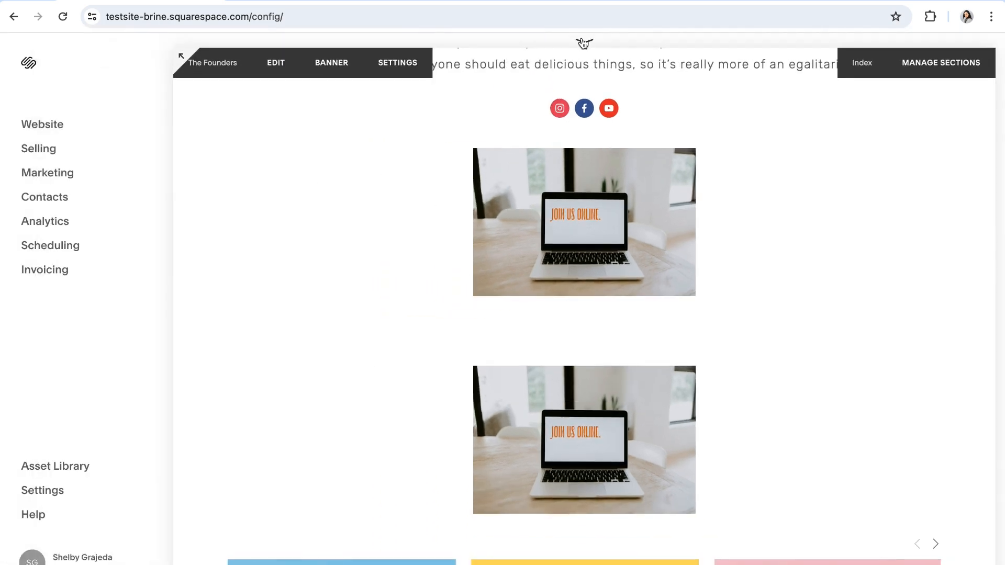
left_click(584, 49)
left_click(525, 48)
scroll(594, 349, "down", 5)
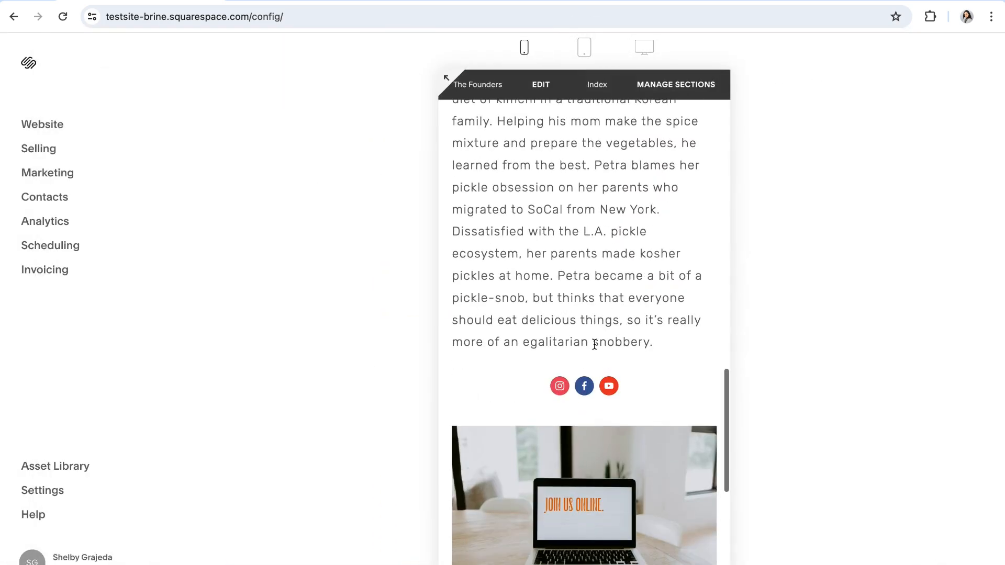
scroll(595, 348, "down", 3)
scroll(594, 348, "down", 2)
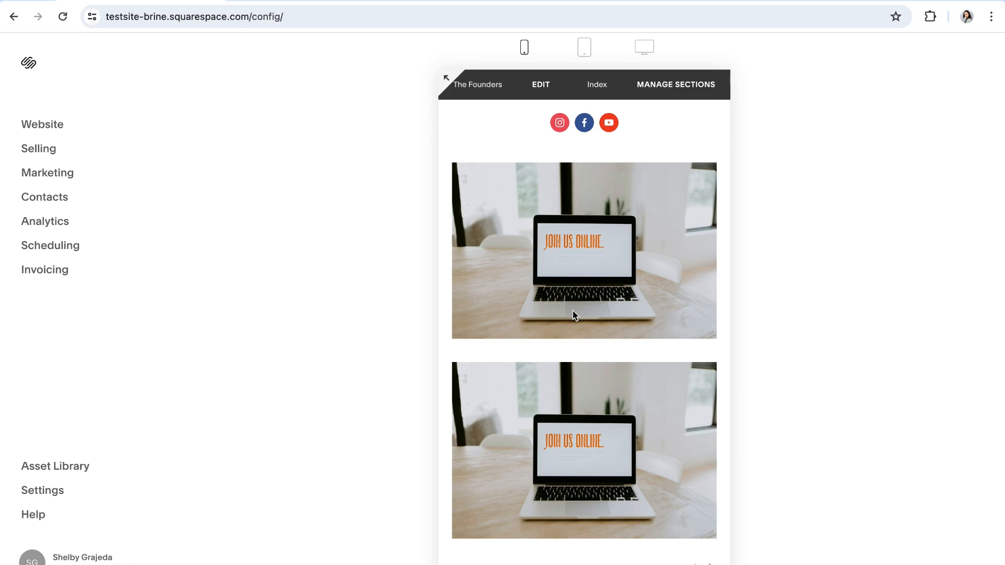
- In desktop view, edit The Founders section and open the first laptop image's settings
left_click(644, 49)
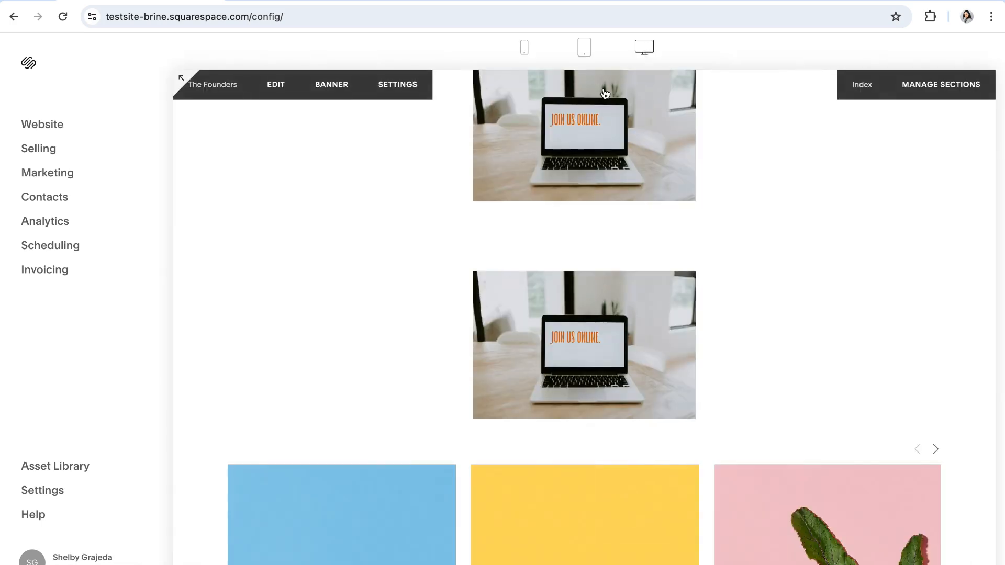
scroll(489, 285, "up", 2)
left_click(276, 63)
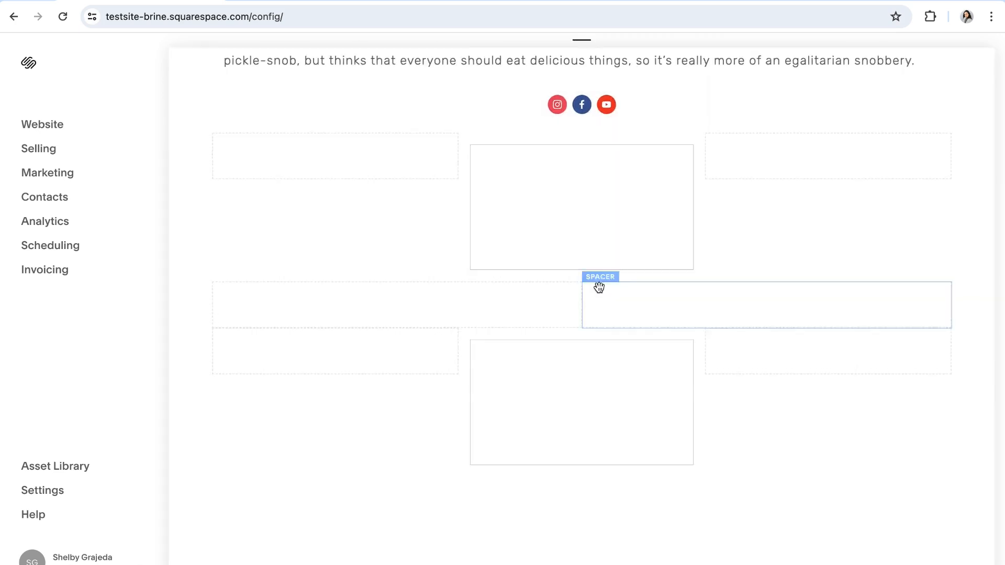
left_click(481, 213)
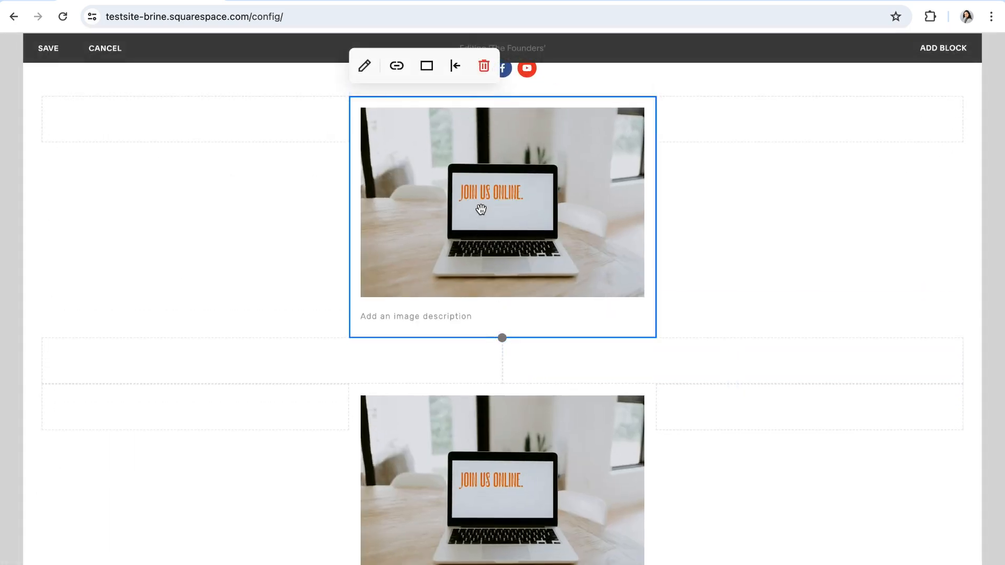
left_click(365, 67)
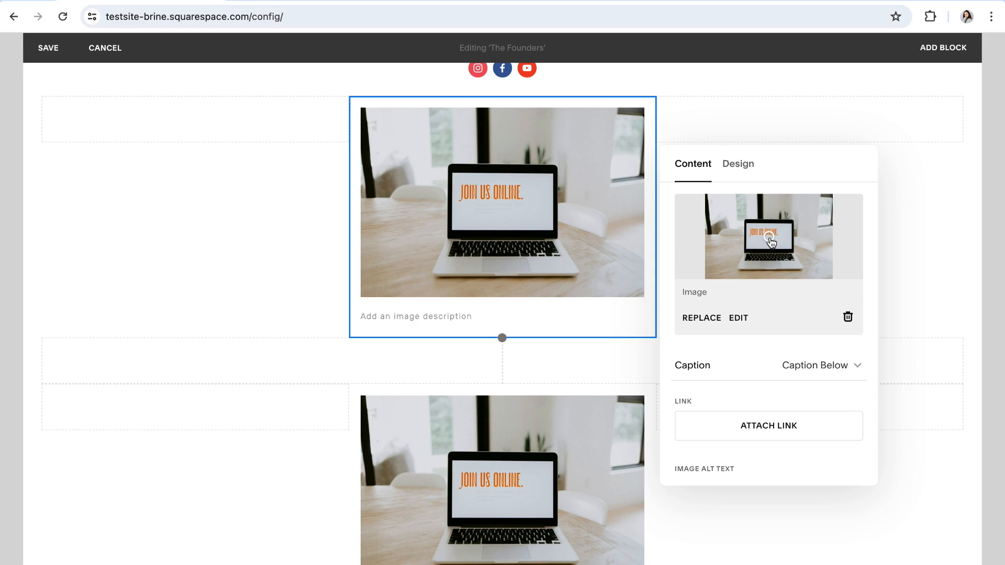
- Drag the image's focal point left, upper middle, then right, and apply the change
mouse_move(772, 243)
left_mouse_down()
mouse_move(721, 229)
mouse_move(834, 223)
mouse_move(705, 278)
left_mouse_up()
mouse_move(707, 277)
left_mouse_down()
mouse_move(770, 207)
mouse_move(774, 279)
left_mouse_up()
mouse_move(828, 264)
left_mouse_down()
mouse_move(869, 249)
mouse_move(770, 236)
left_mouse_up()
left_click(254, 291)
scroll(318, 335, "down", 5)
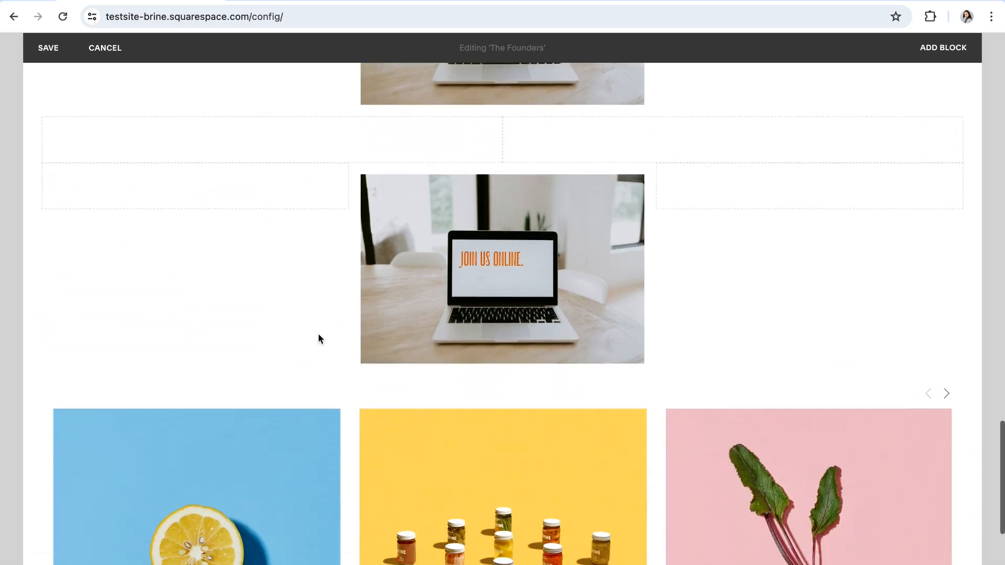
scroll(318, 334, "up", 5)
scroll(319, 335, "up", 5)
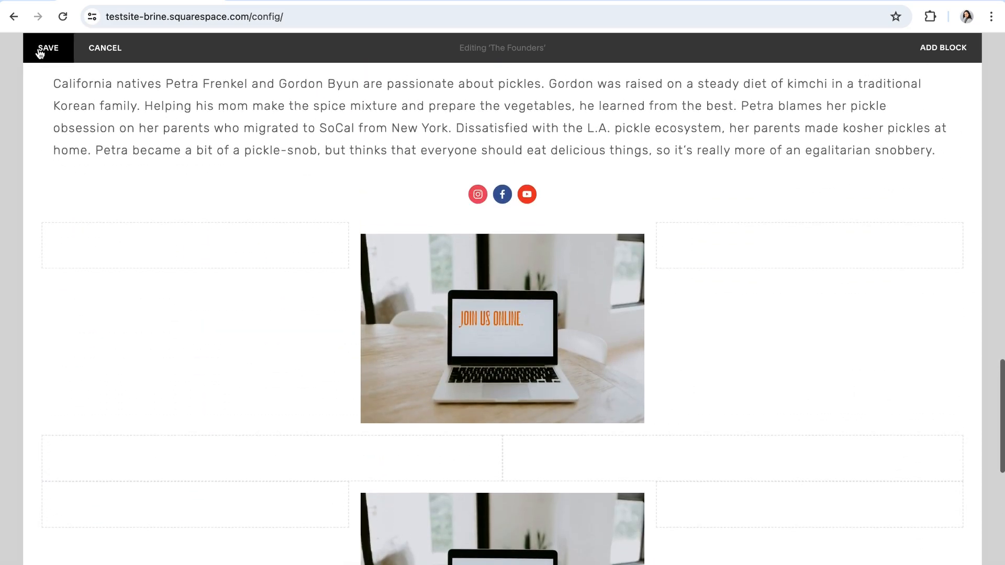
left_click(48, 47)
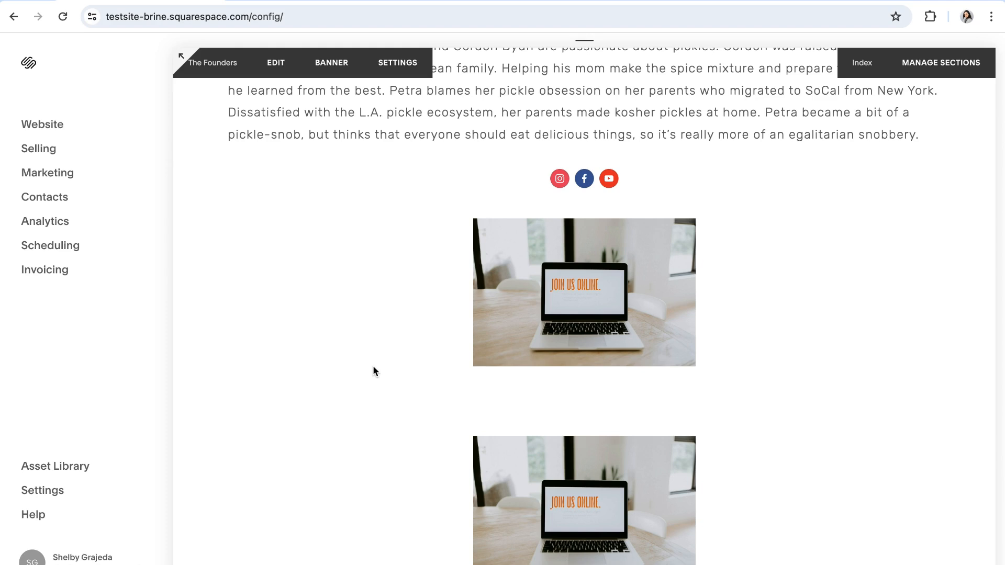
scroll(378, 365, "up", 2)
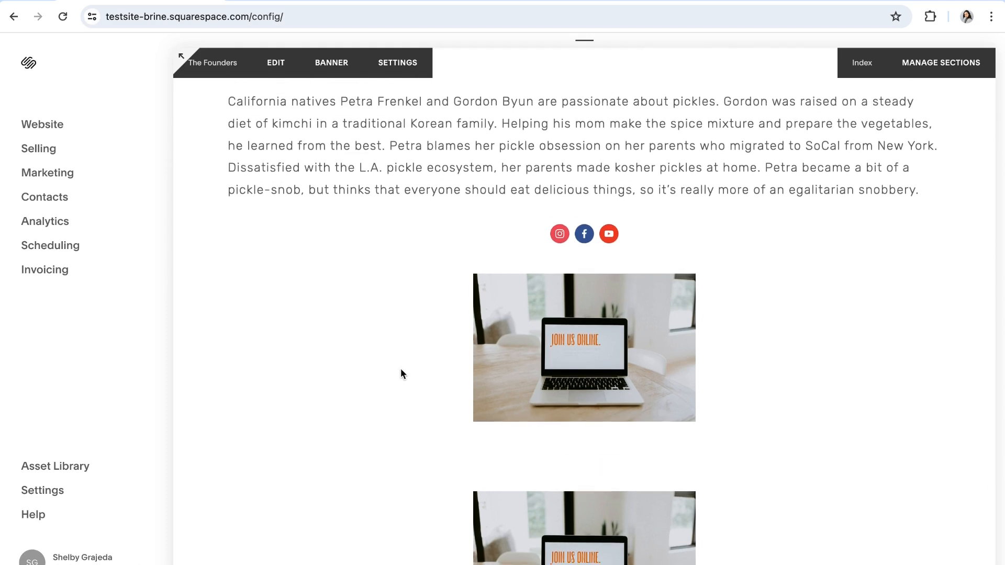
scroll(401, 369, "up", 3)
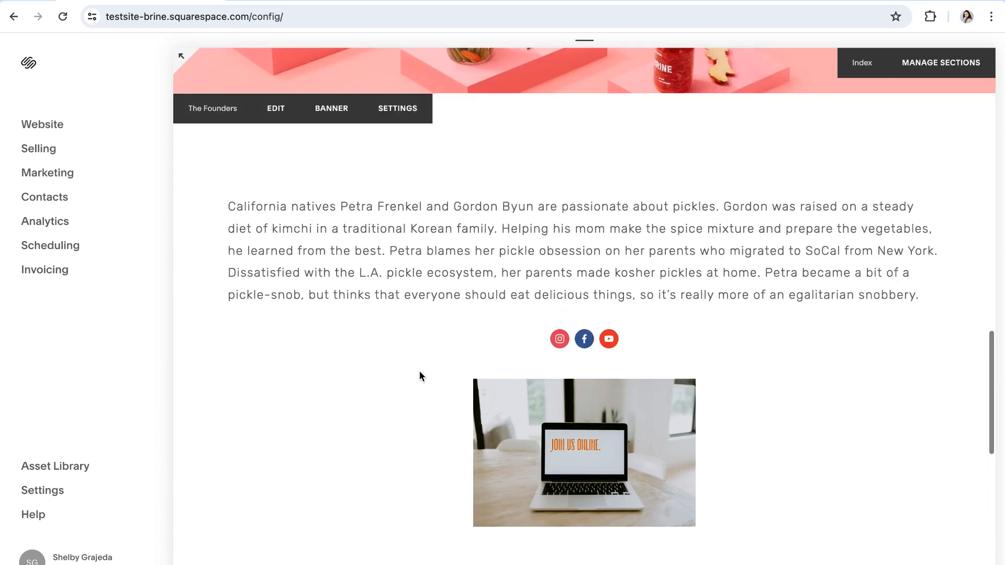
scroll(420, 371, "up", 5)
scroll(420, 370, "up", 3)
scroll(420, 371, "up", 3)
scroll(421, 372, "up", 3)
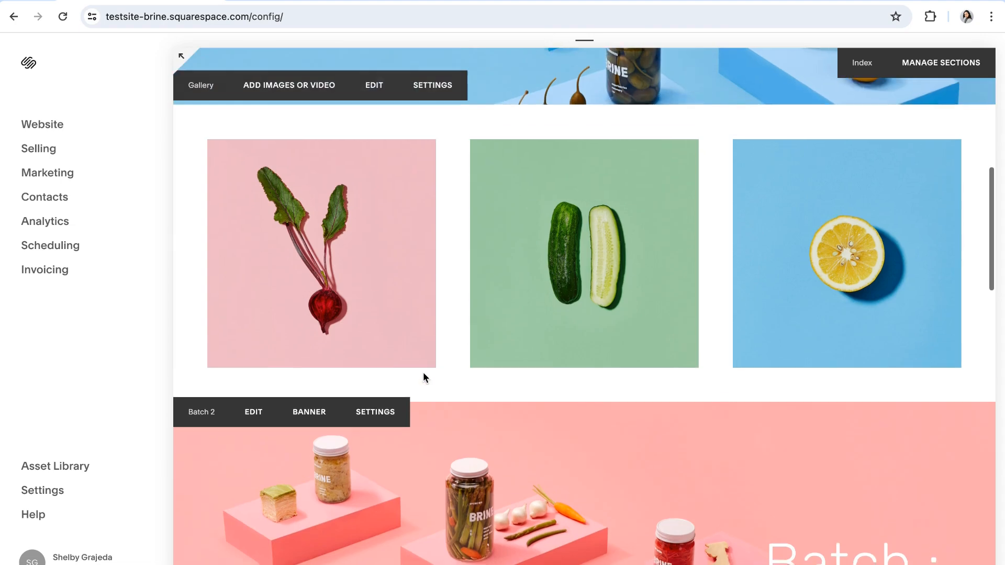
scroll(423, 372, "up", 4)
scroll(424, 377, "up", 4)
scroll(424, 377, "up", 4)
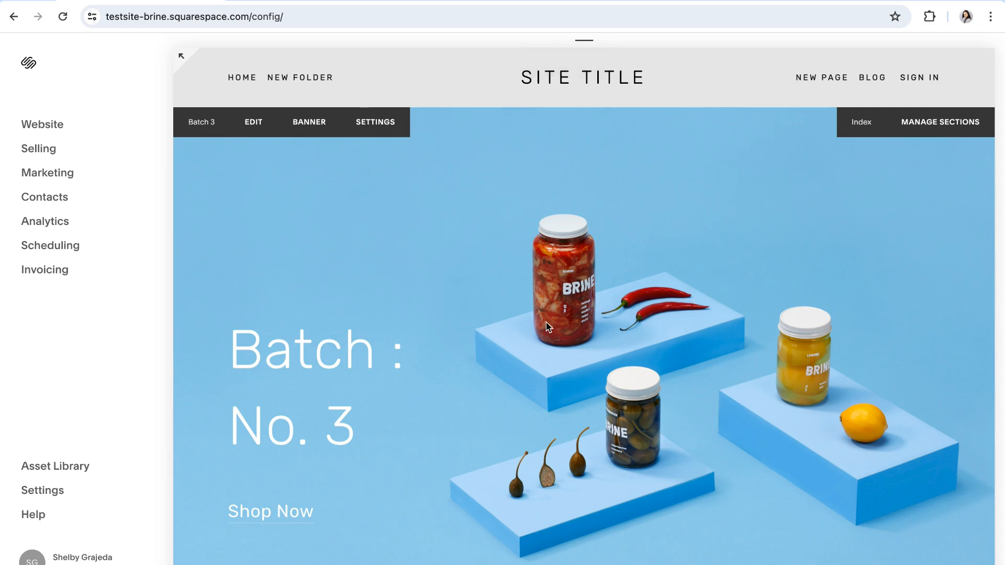
- Narrow the browser window to show the site in its mobile layout
left_click_drag(1002, 321, 487, 320)
scroll(383, 355, "down", 8)
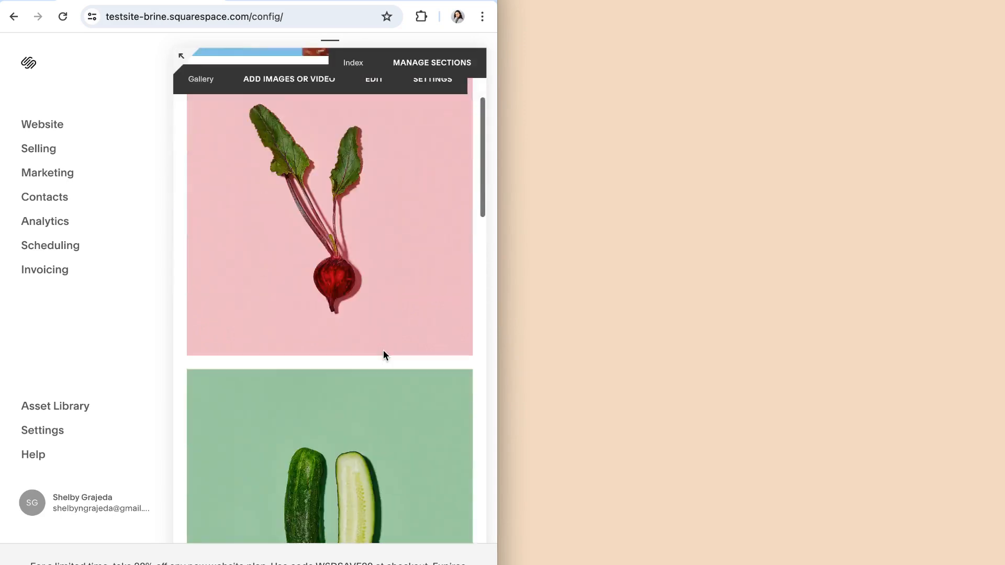
scroll(383, 350, "down", 5)
scroll(382, 349, "down", 5)
scroll(382, 349, "down", 5)
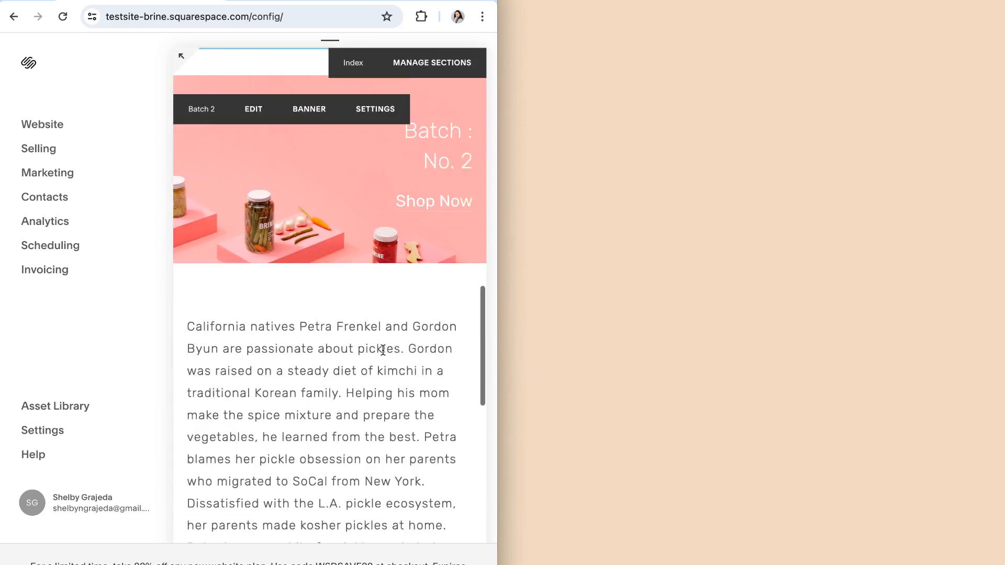
scroll(382, 349, "down", 5)
scroll(382, 349, "down", 5)
scroll(383, 350, "up", 10)
scroll(383, 349, "up", 10)
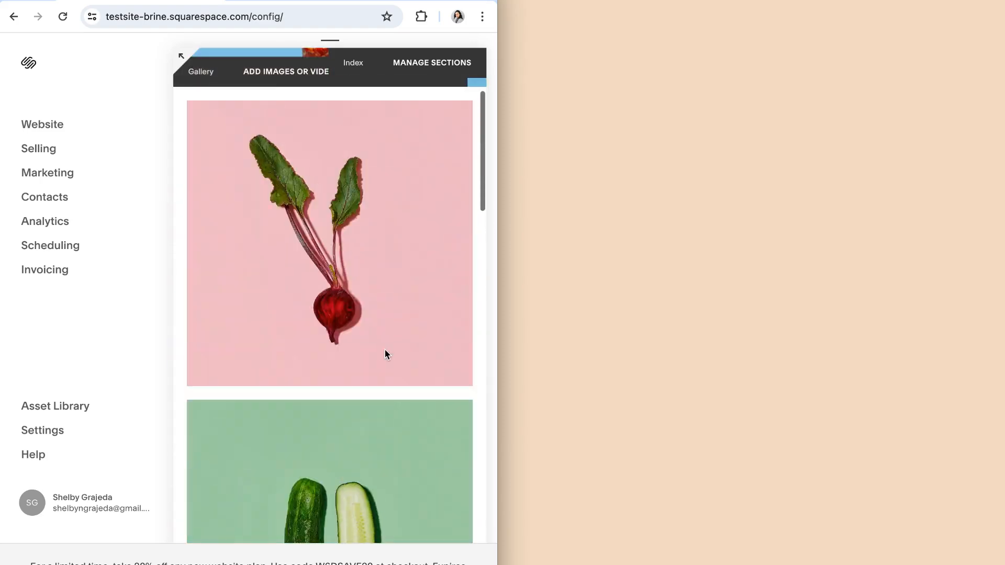
scroll(385, 349, "up", 5)
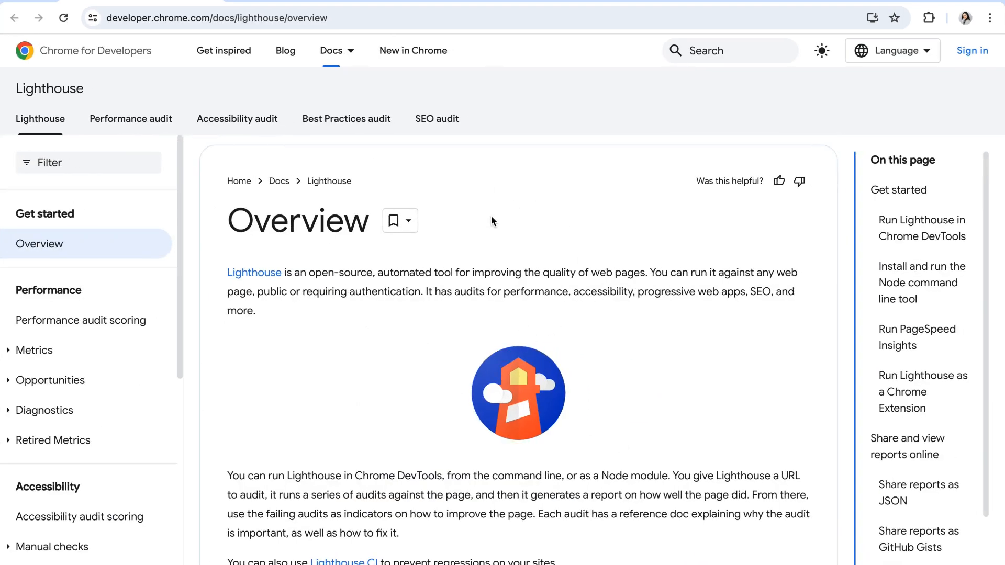
scroll(490, 216, "down", 3)
scroll(514, 224, "down", 3)
scroll(513, 224, "down", 2)
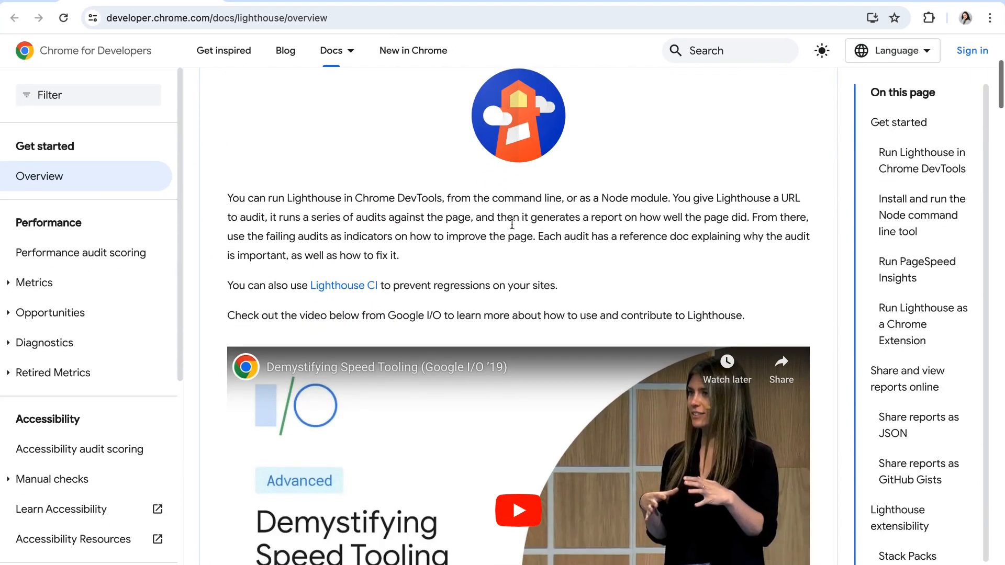
scroll(513, 224, "down", 4)
scroll(512, 224, "down", 3)
scroll(512, 224, "down", 3)
scroll(513, 224, "down", 3)
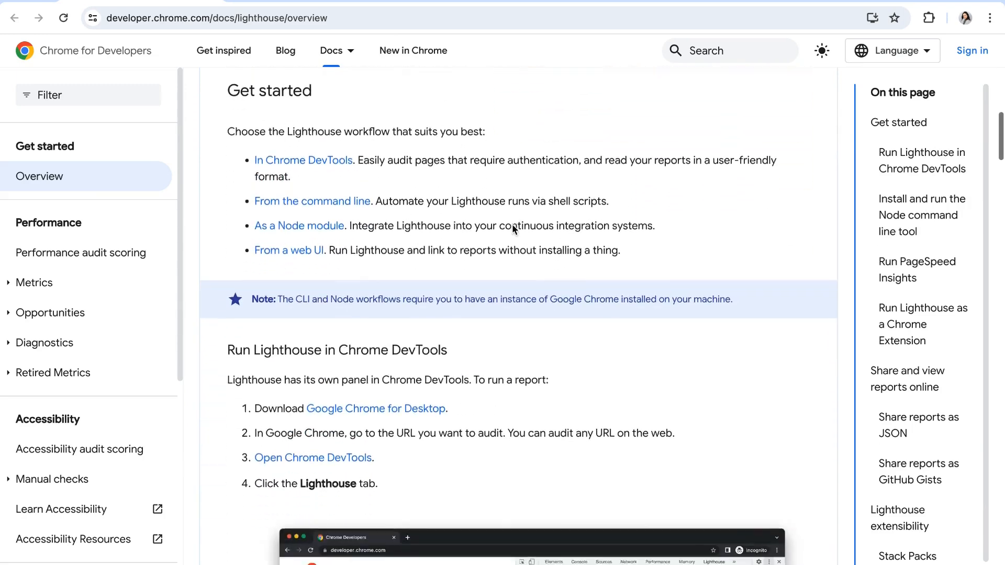
scroll(513, 224, "down", 2)
scroll(512, 223, "up", 2)
scroll(512, 224, "up", 2)
scroll(512, 224, "up", 3)
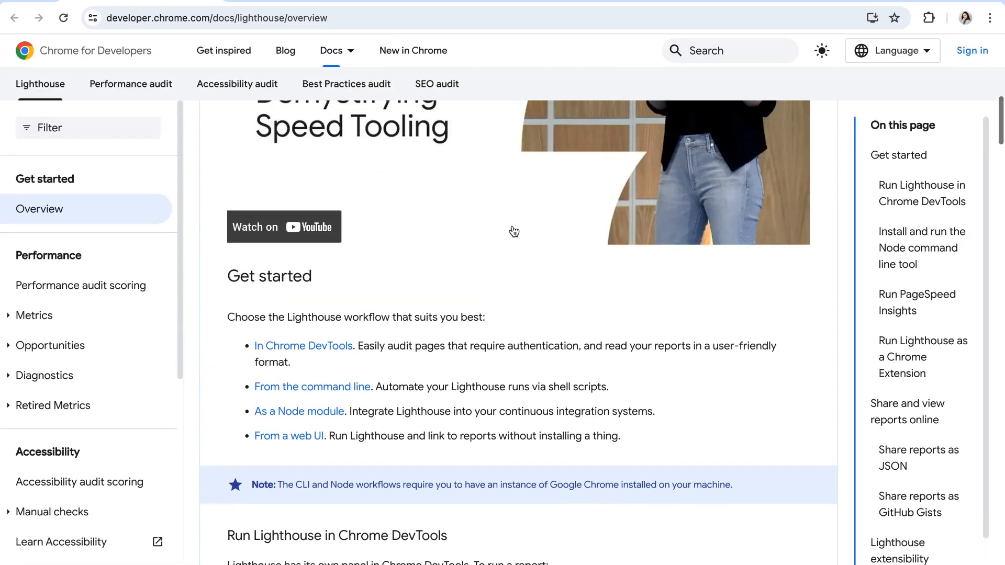
scroll(512, 230, "up", 1)
scroll(512, 230, "up", 3)
scroll(512, 230, "up", 3)
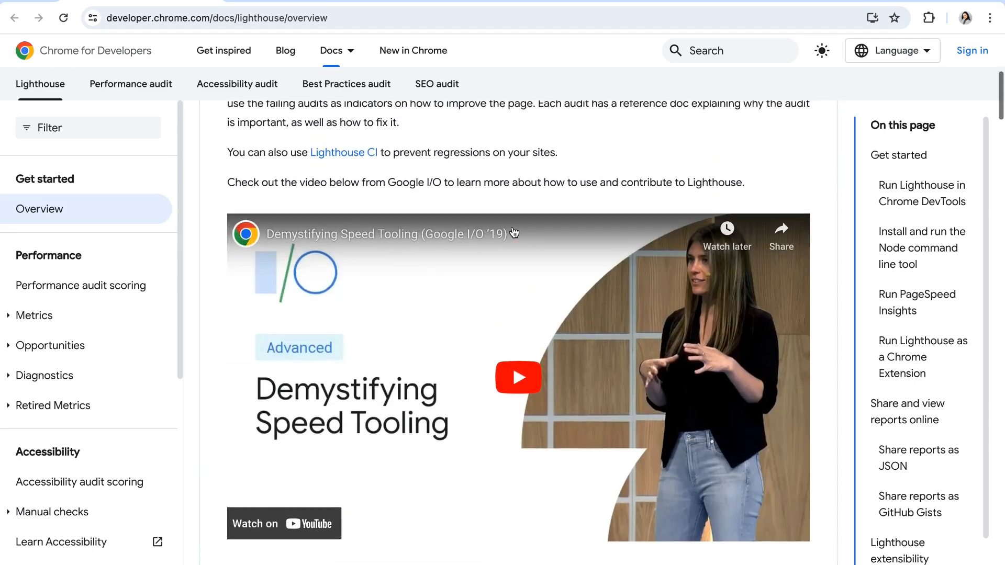
scroll(512, 232, "up", 2)
scroll(512, 232, "up", 3)
scroll(512, 232, "up", 3)
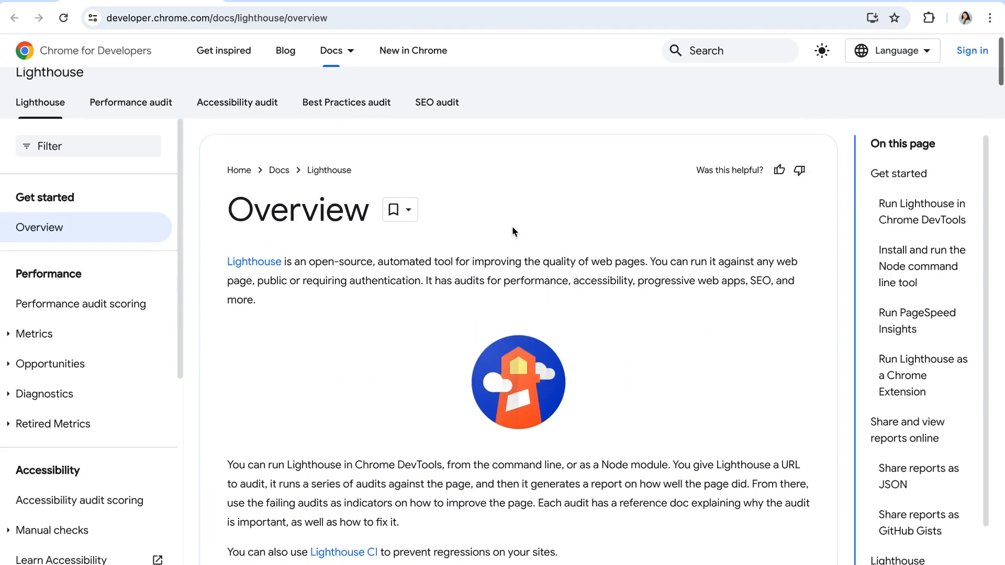
scroll(512, 226, "up", 1)
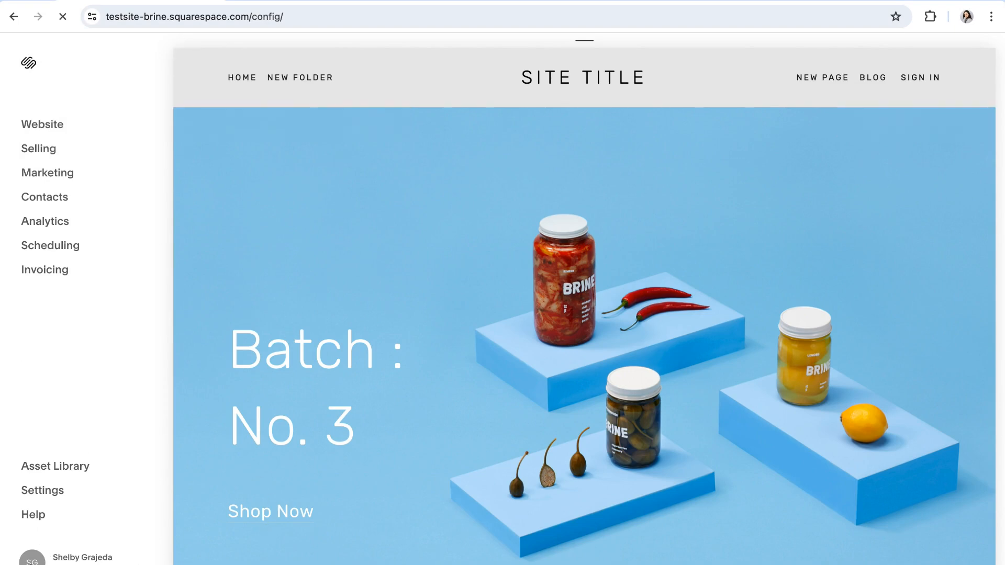
- Navigate back to the account.squarespace.com dashboard listing all websites
key("Return")
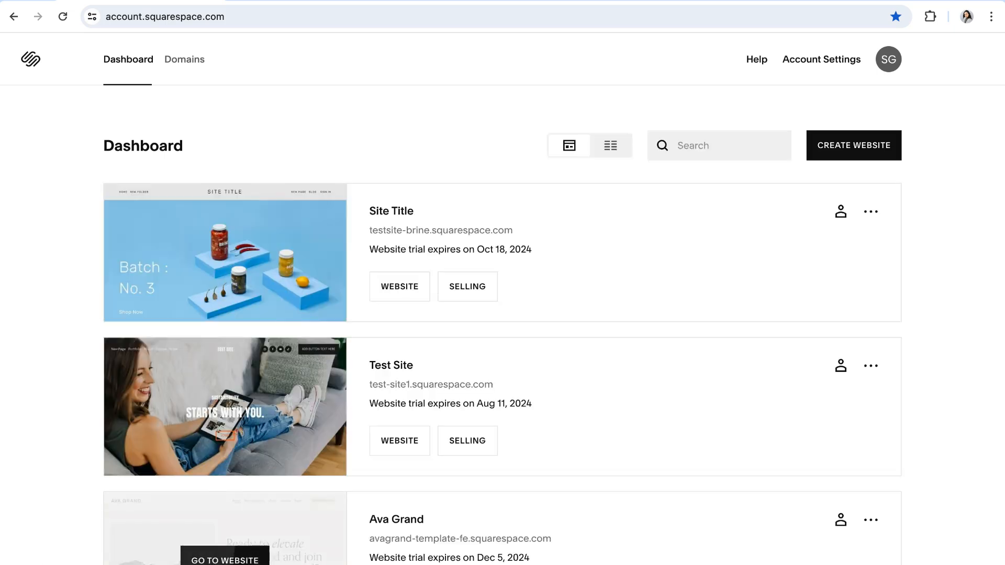